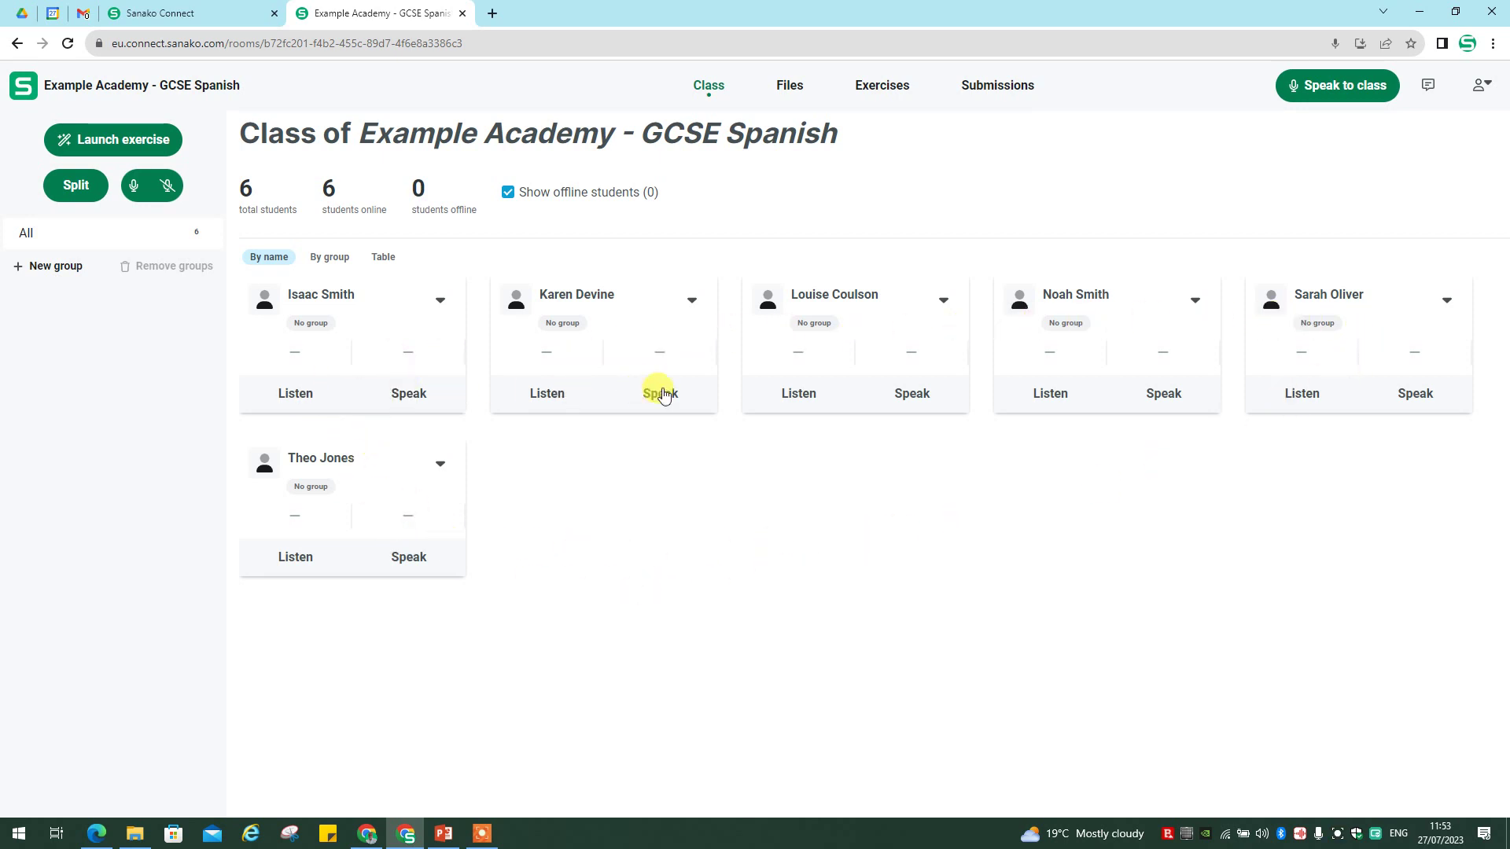
Step: From the Exercises list, create a new exercise named 'Spanish GCSE' and save it
{"action": "left_click", "coordinate": [884, 92]}
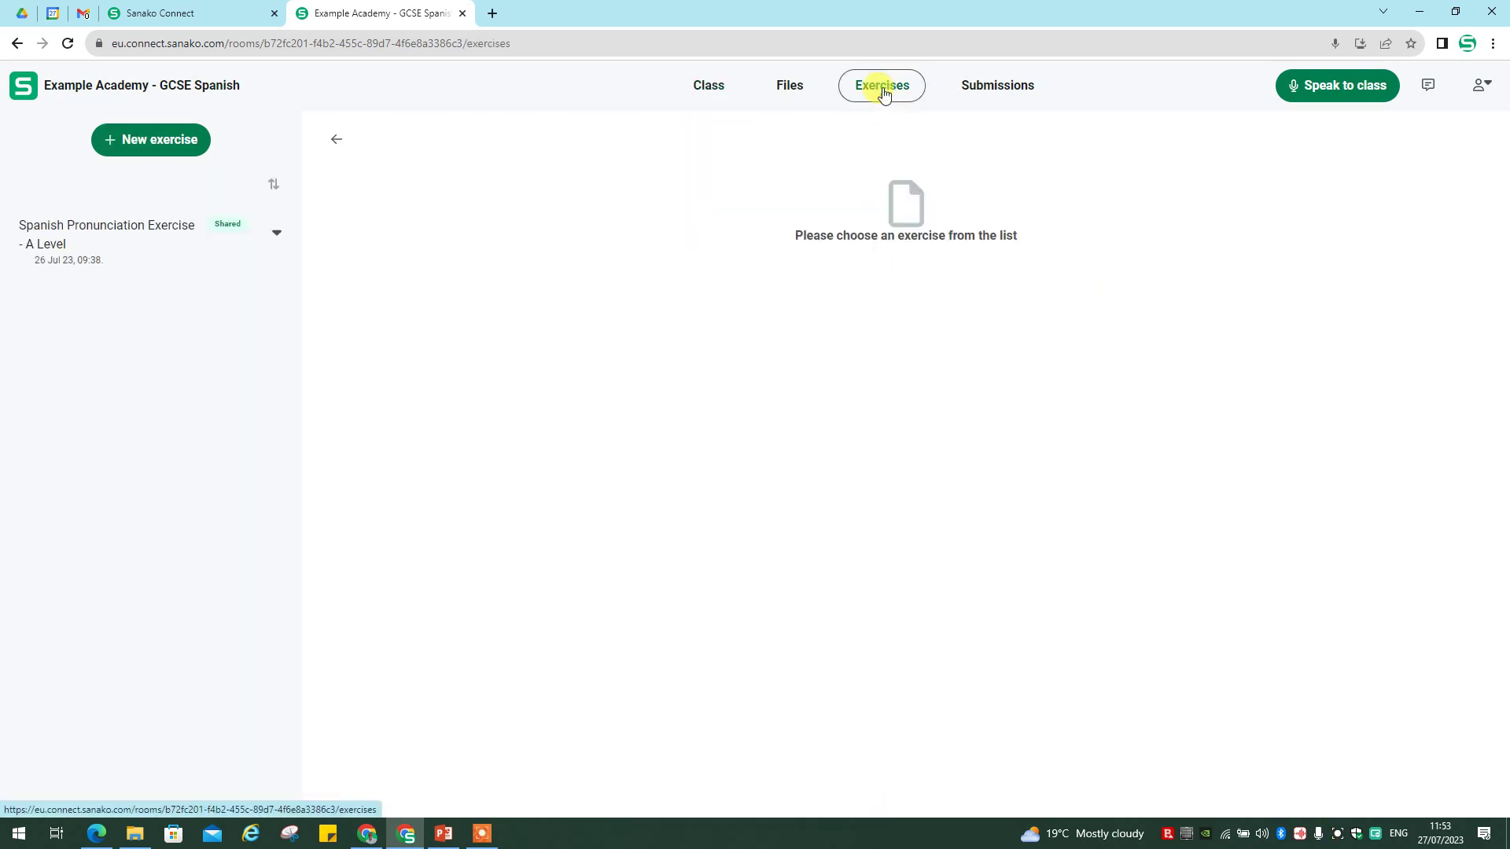
{"action": "left_click", "coordinate": [157, 143]}
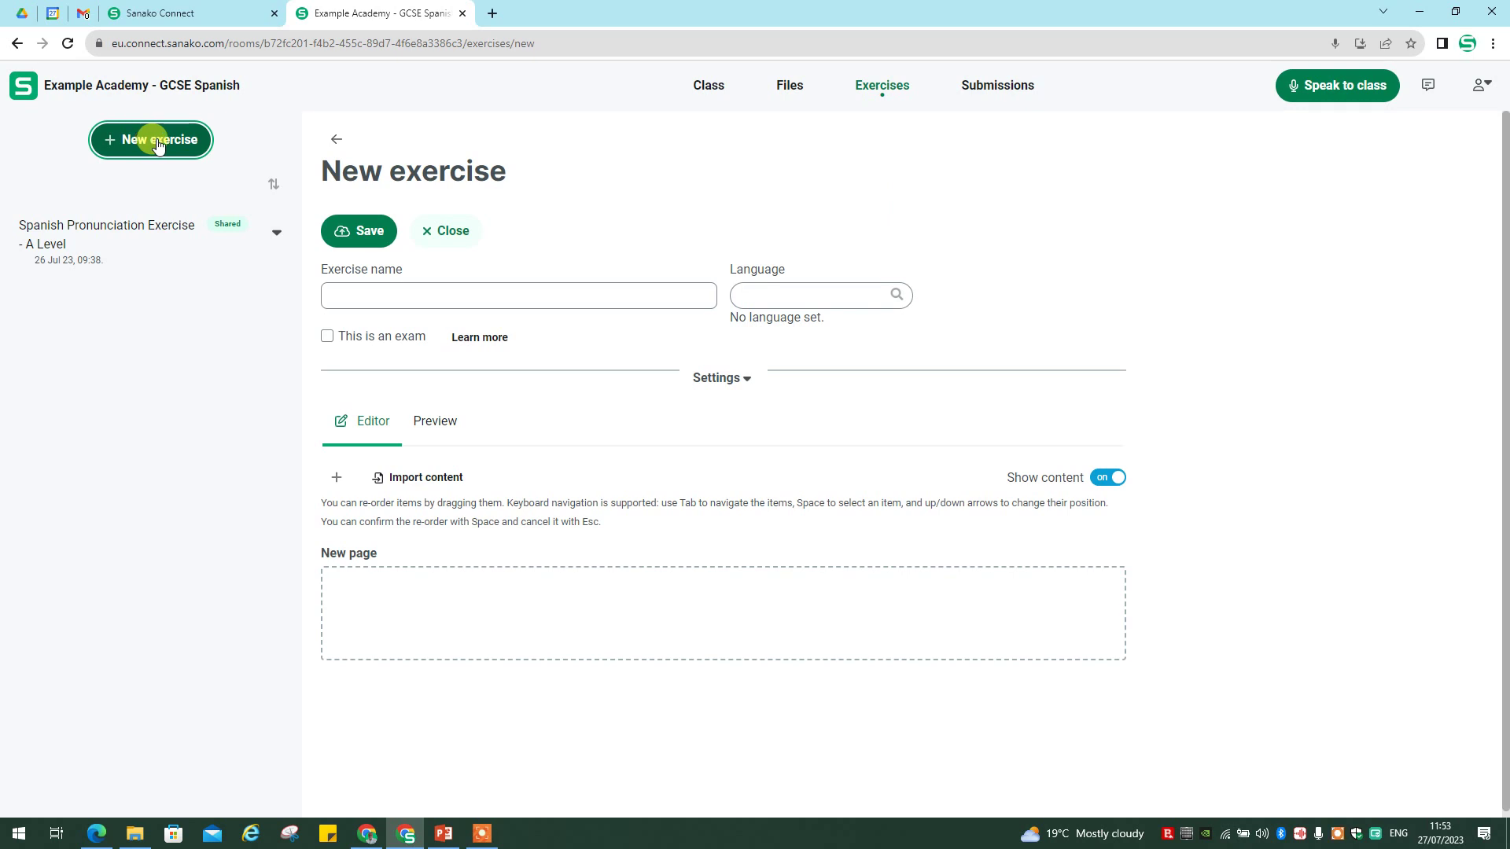
{"action": "left_click", "coordinate": [346, 297]}
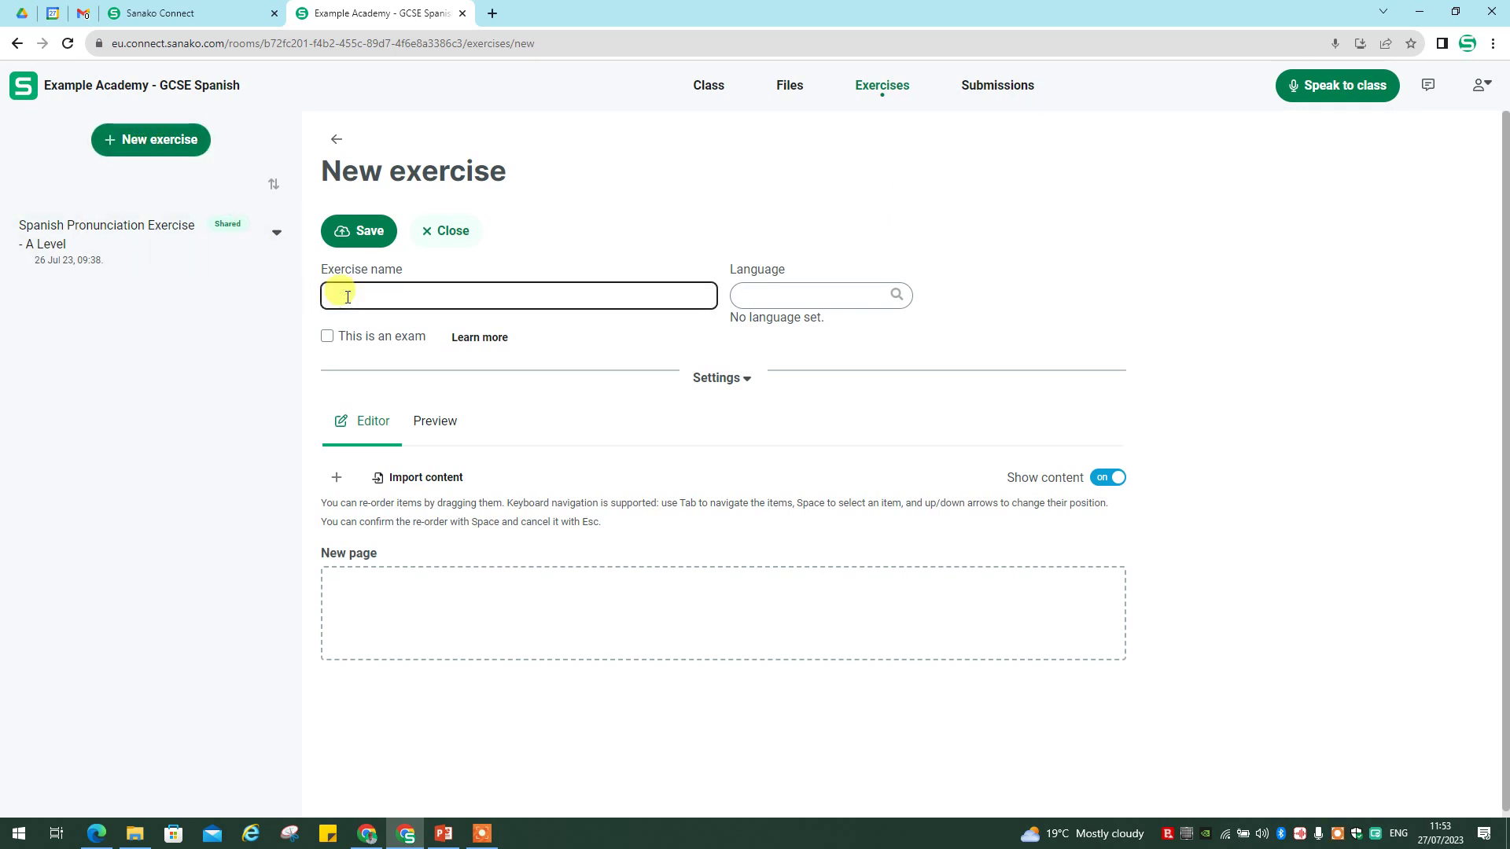
{"action": "type", "text": "Spanish GCSE"}
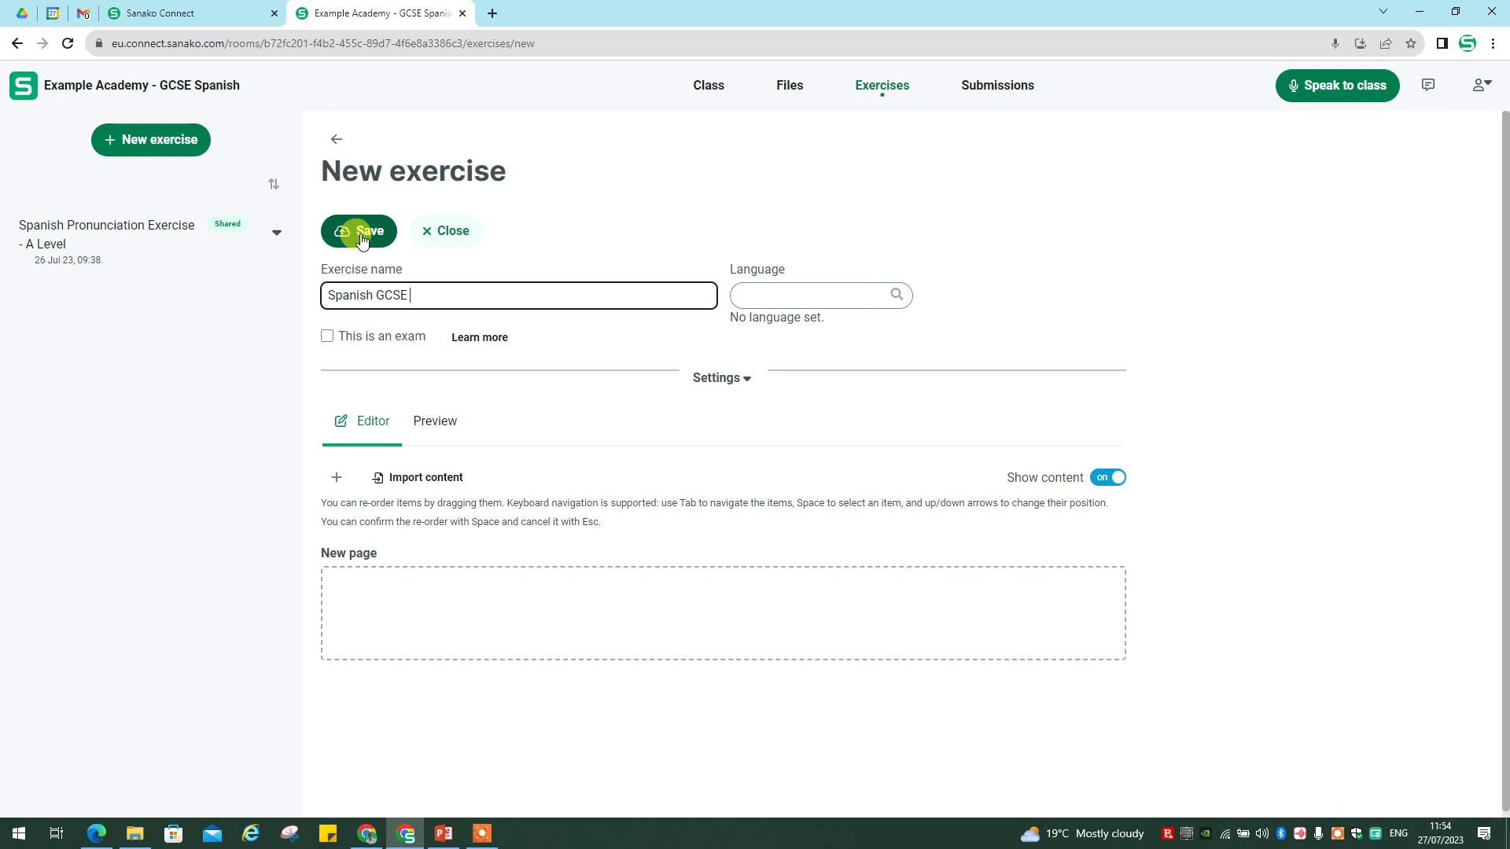
{"action": "left_click", "coordinate": [361, 232]}
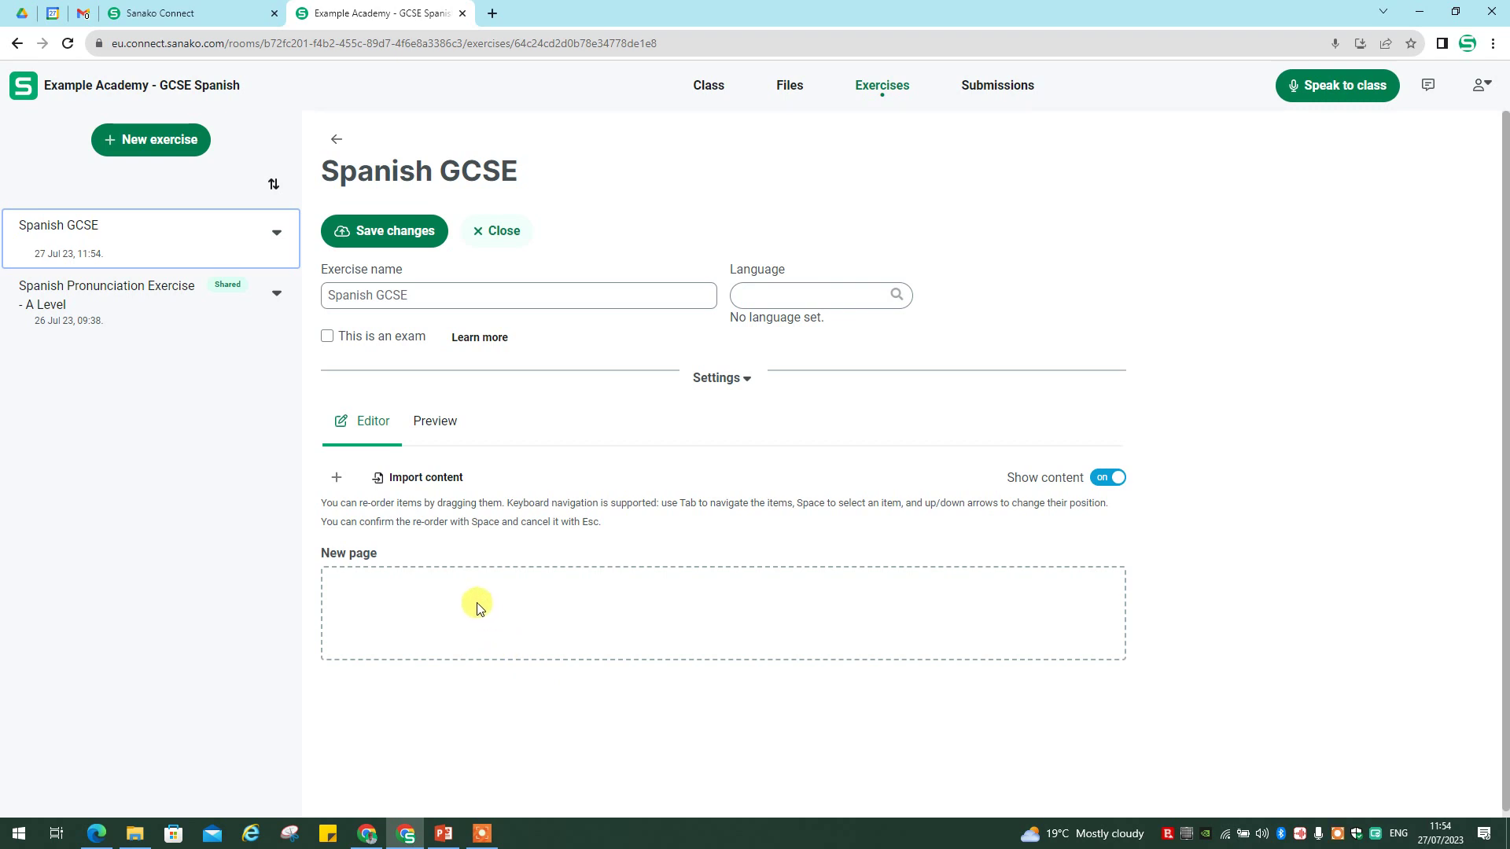
Step: Add a Text block titled 'Student Instructions' with the how-to-work-through text on page 1
{"action": "left_click", "coordinate": [337, 479]}
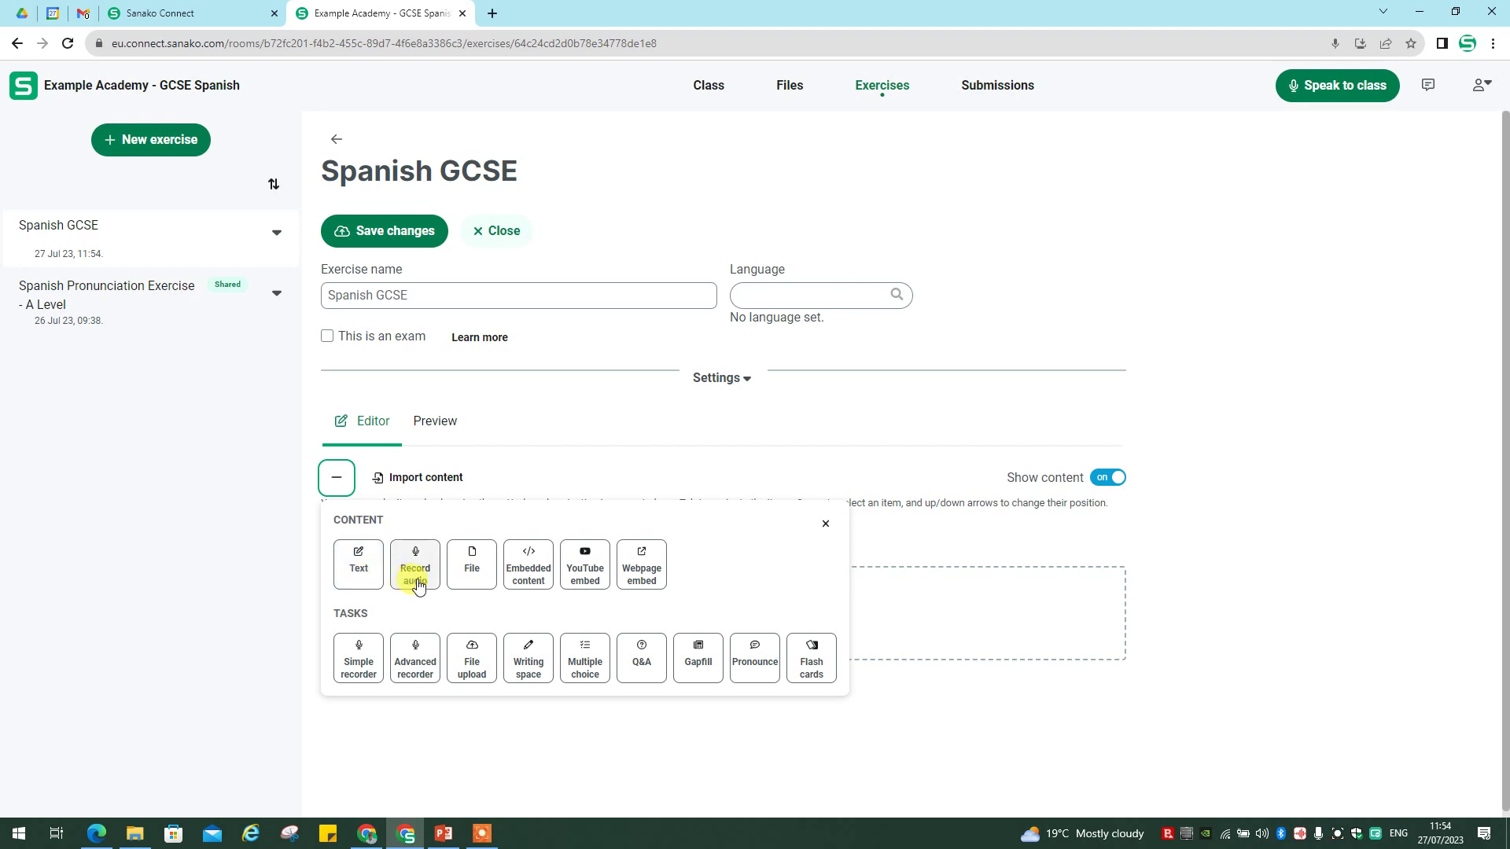
{"action": "left_click", "coordinate": [358, 568]}
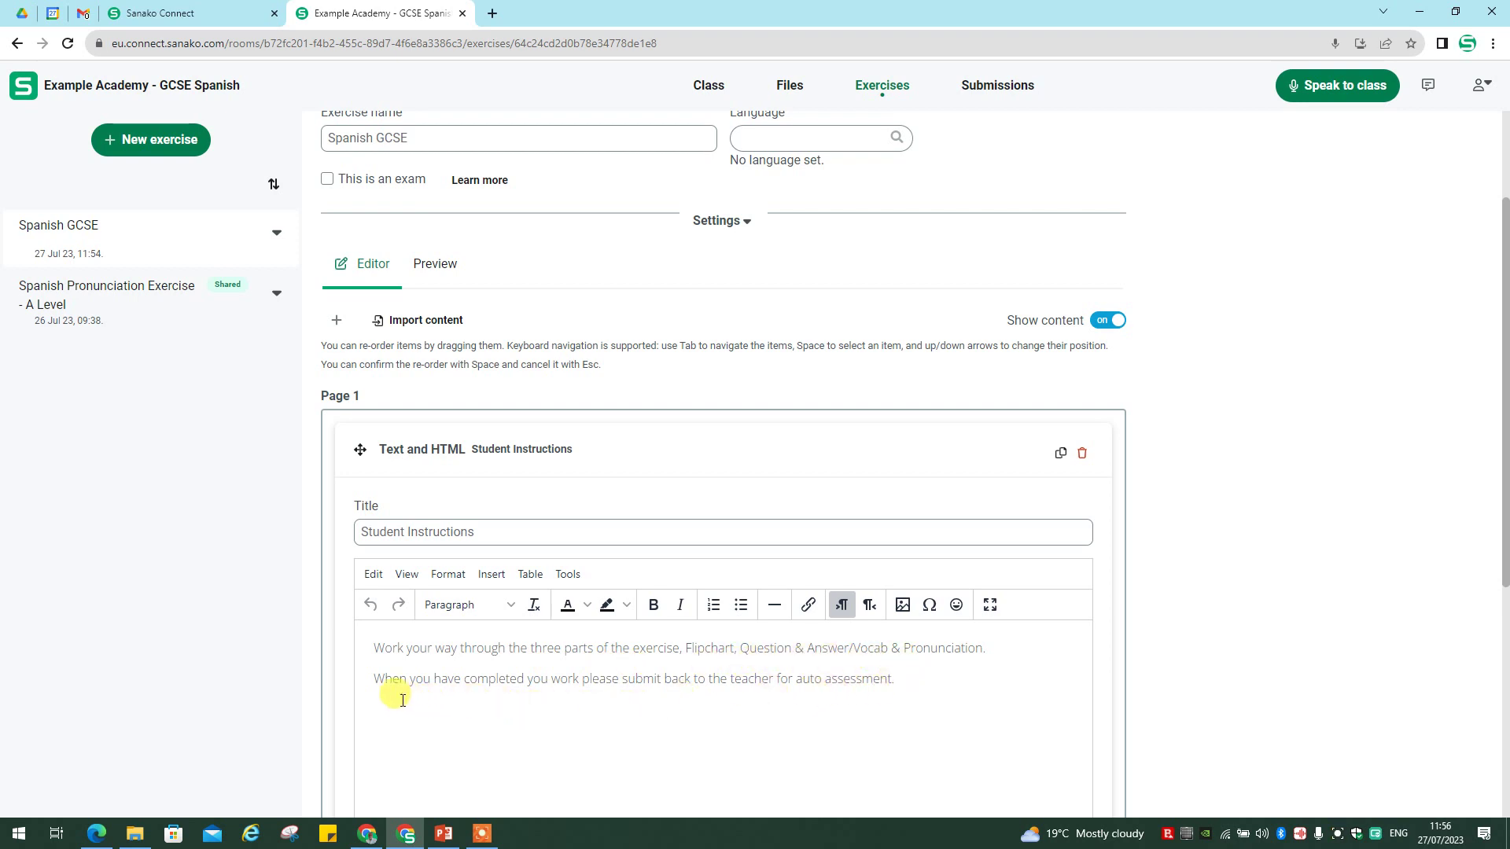
{"action": "scroll", "coordinate": [366, 698], "scroll_direction": "up", "scroll_amount": 2}
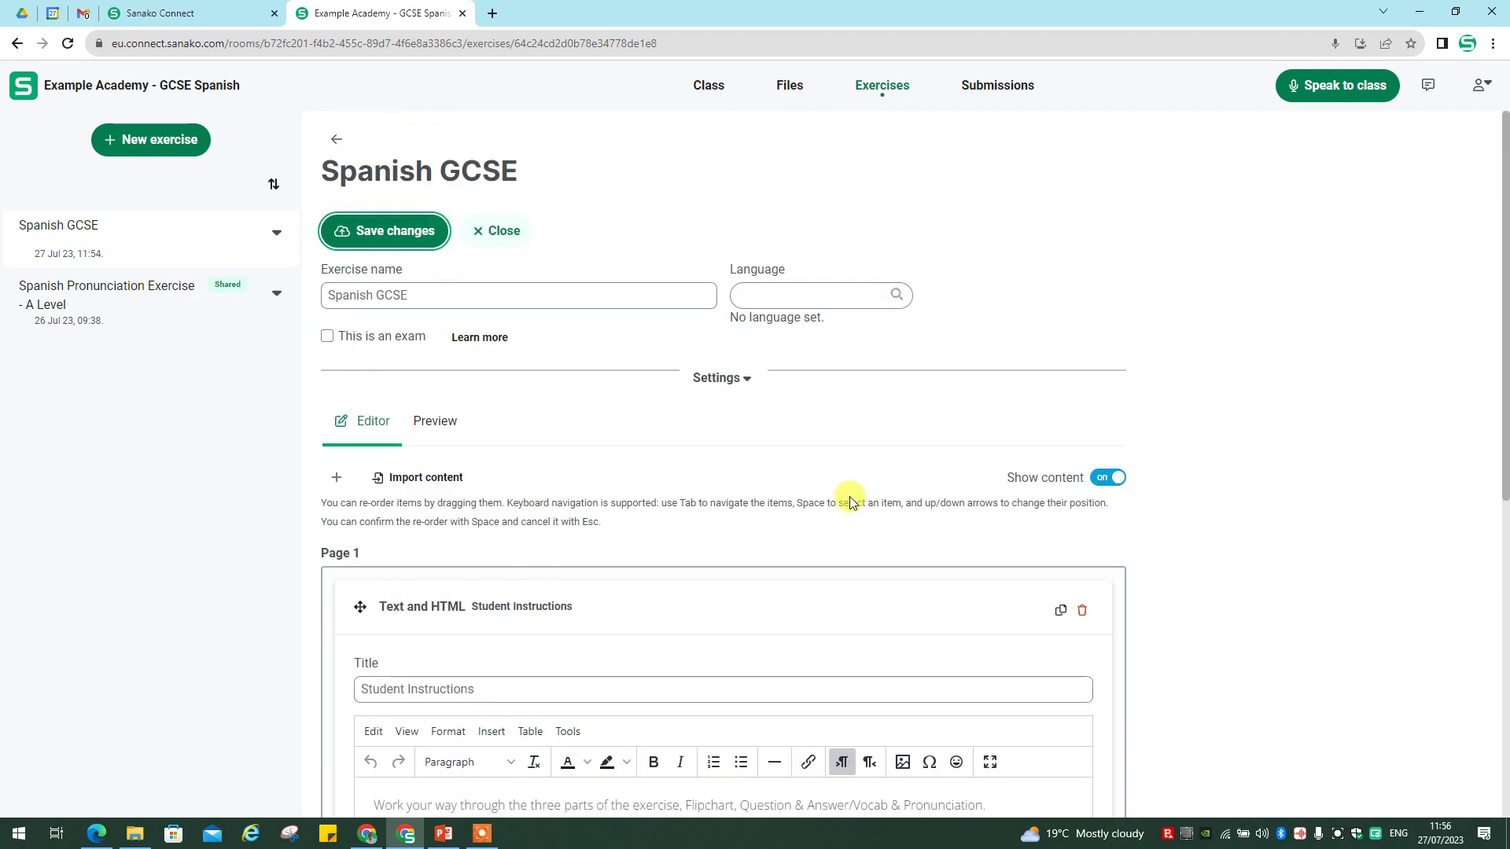
Step: Import the vocabulary .xlsx spreadsheet and accept its source and target columns
{"action": "left_click", "coordinate": [399, 481]}
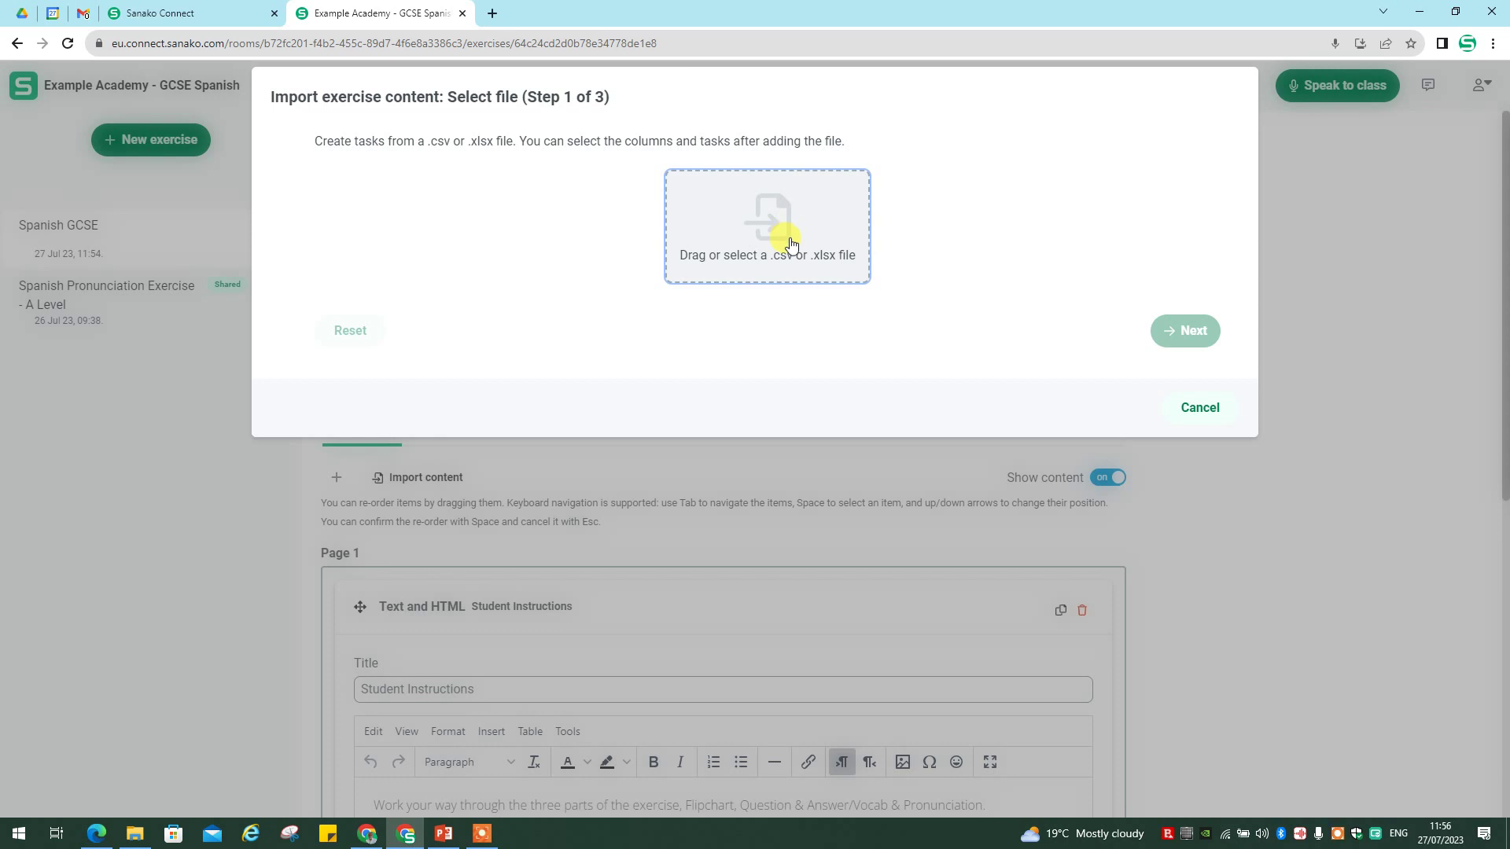
{"action": "left_click_drag", "start_coordinate": [746, 269], "coordinate": [791, 240]}
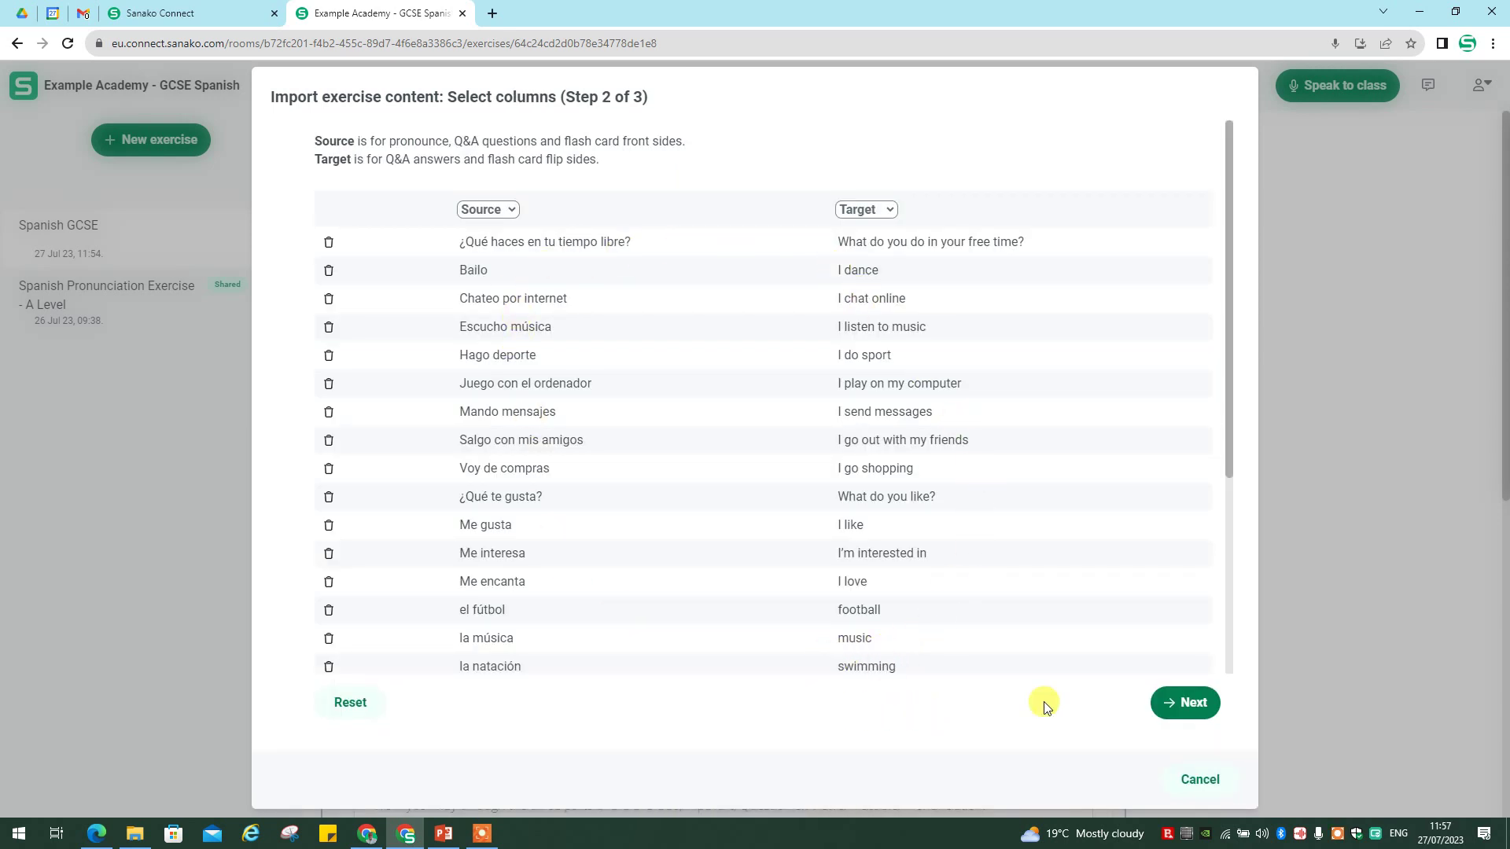
{"action": "left_click", "coordinate": [1187, 710]}
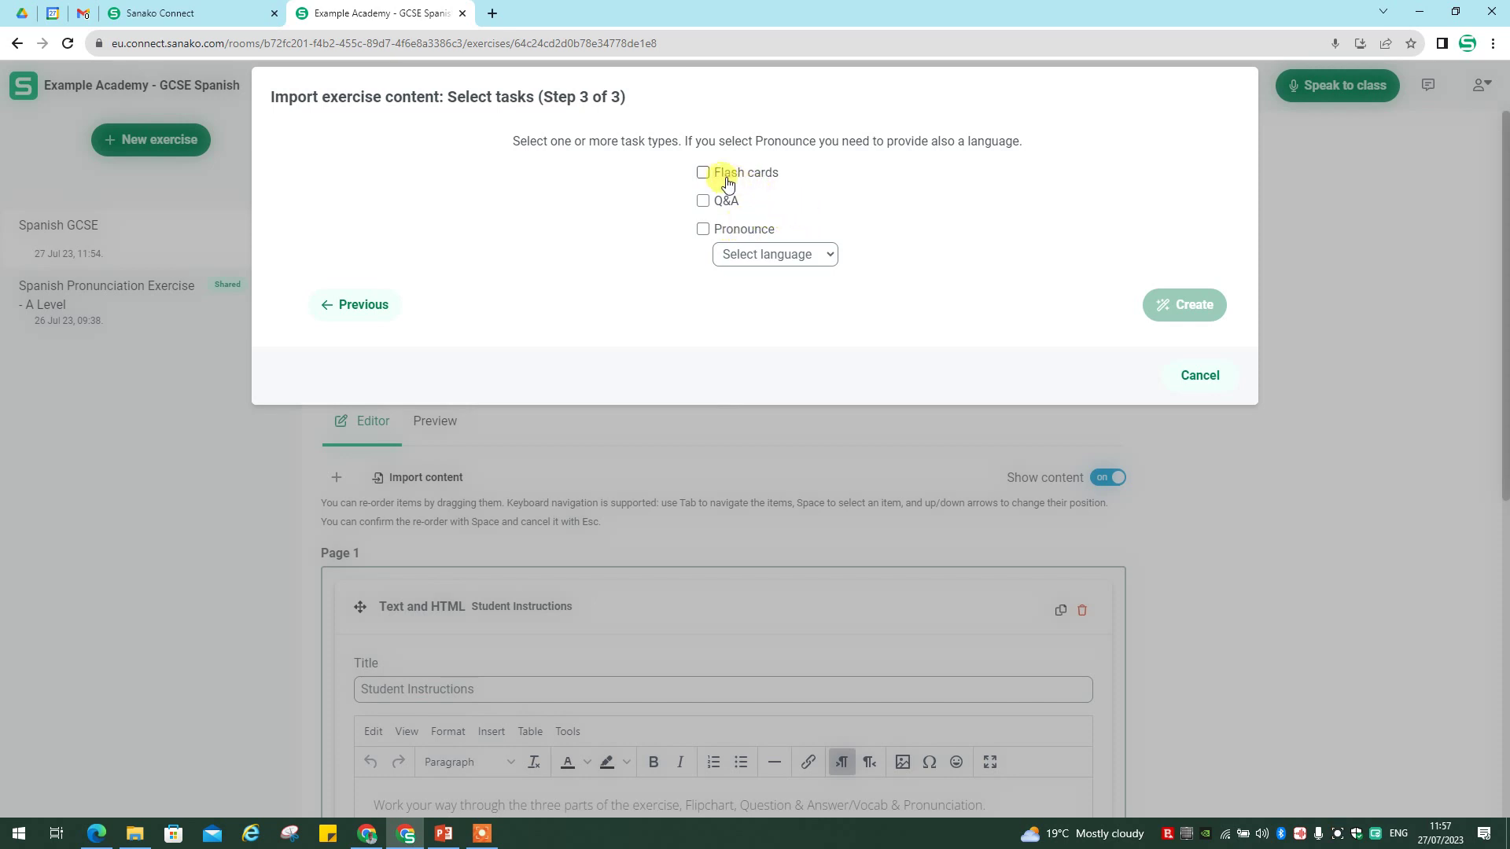
Step: Create Flash cards, Q&A and Pronounce tasks from it with Spanish pronunciation
{"action": "left_click", "coordinate": [703, 172]}
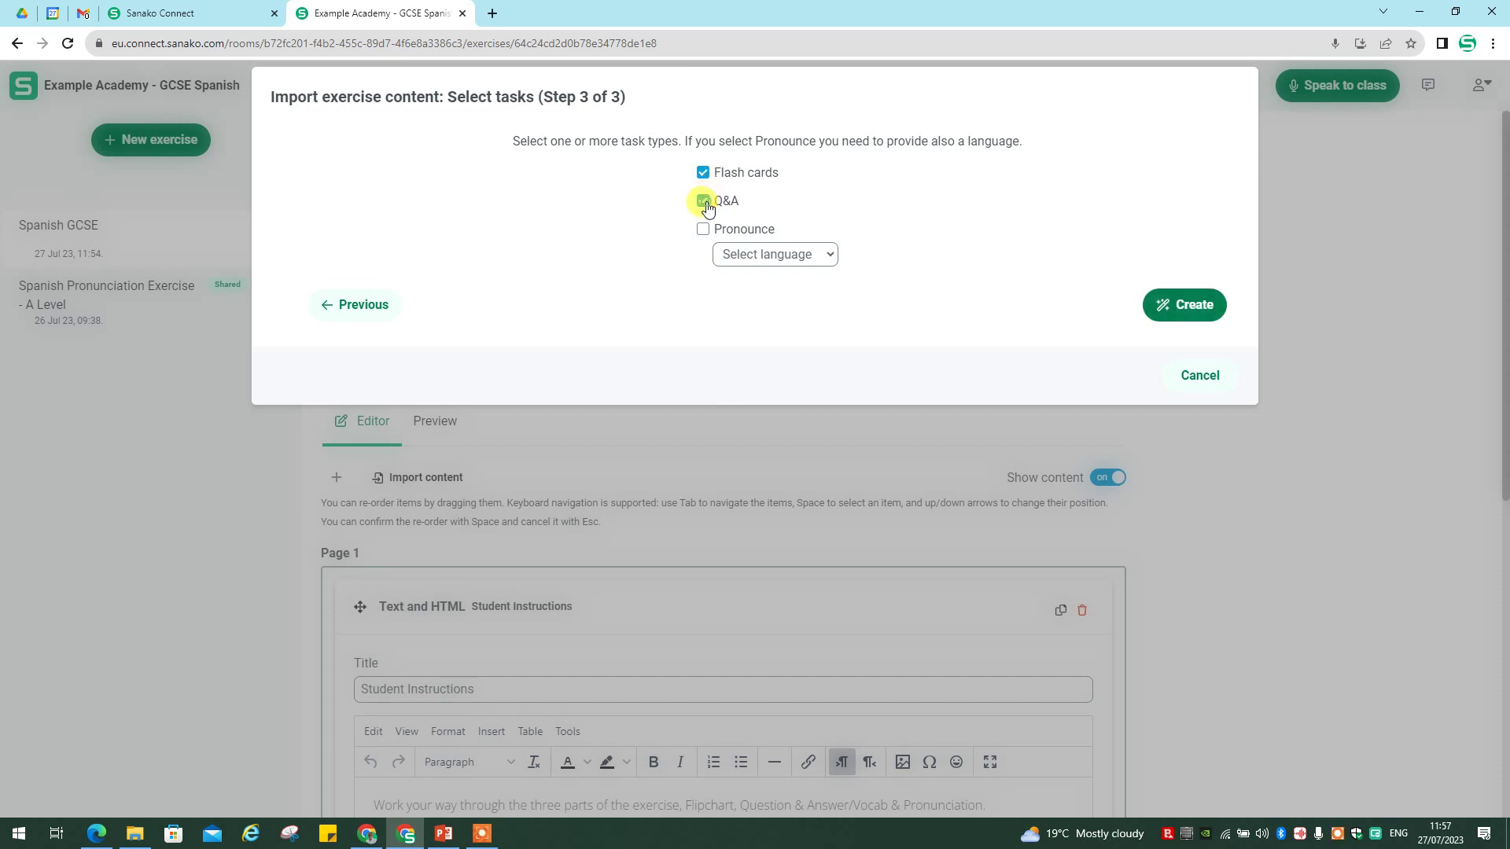
{"action": "left_click", "coordinate": [704, 201]}
{"action": "left_click", "coordinate": [704, 231]}
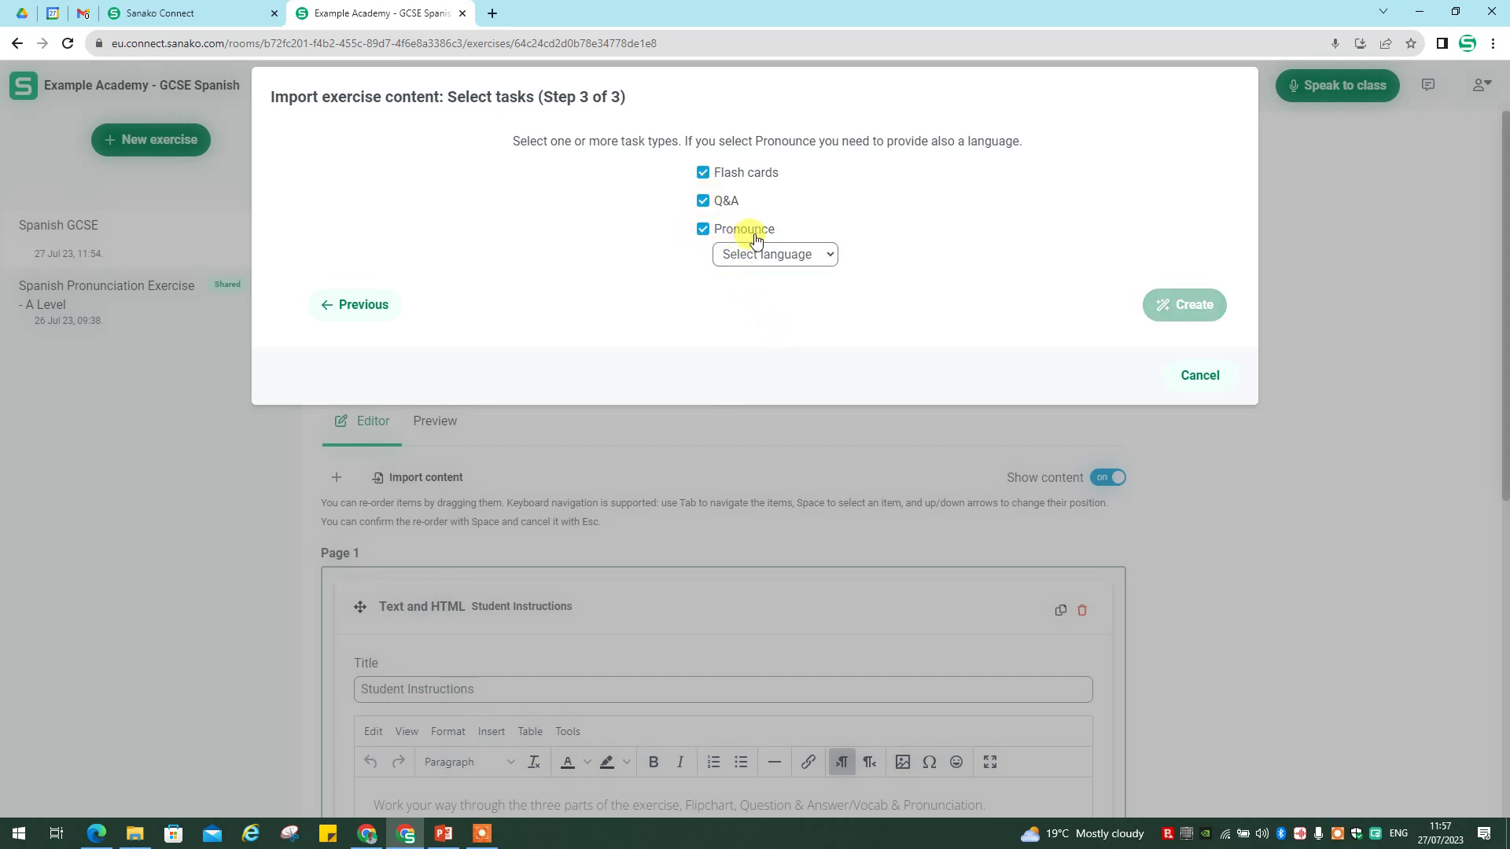
{"action": "left_click", "coordinate": [831, 254]}
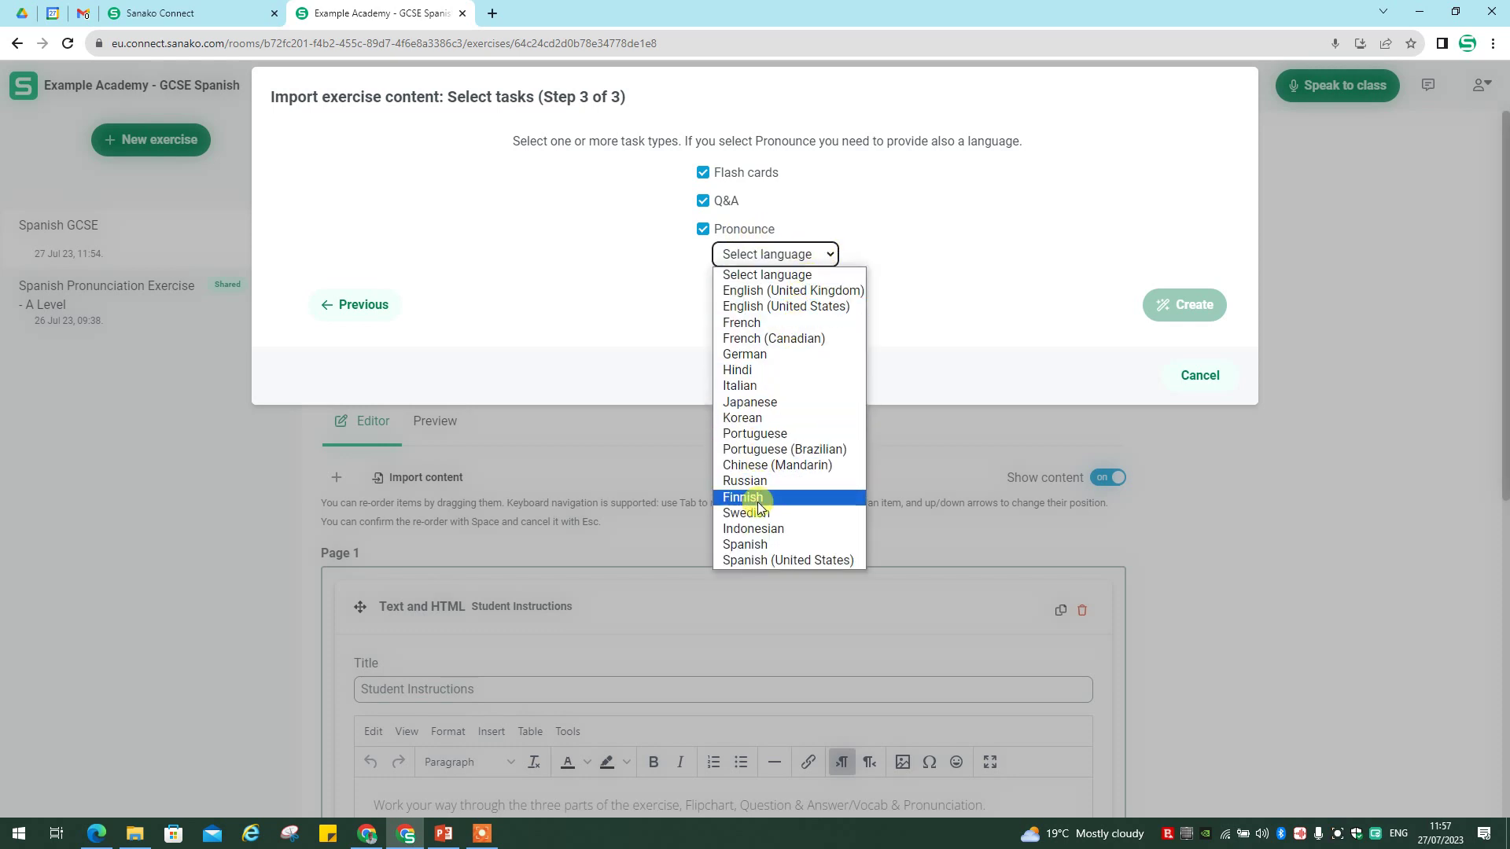
{"action": "left_click", "coordinate": [765, 546]}
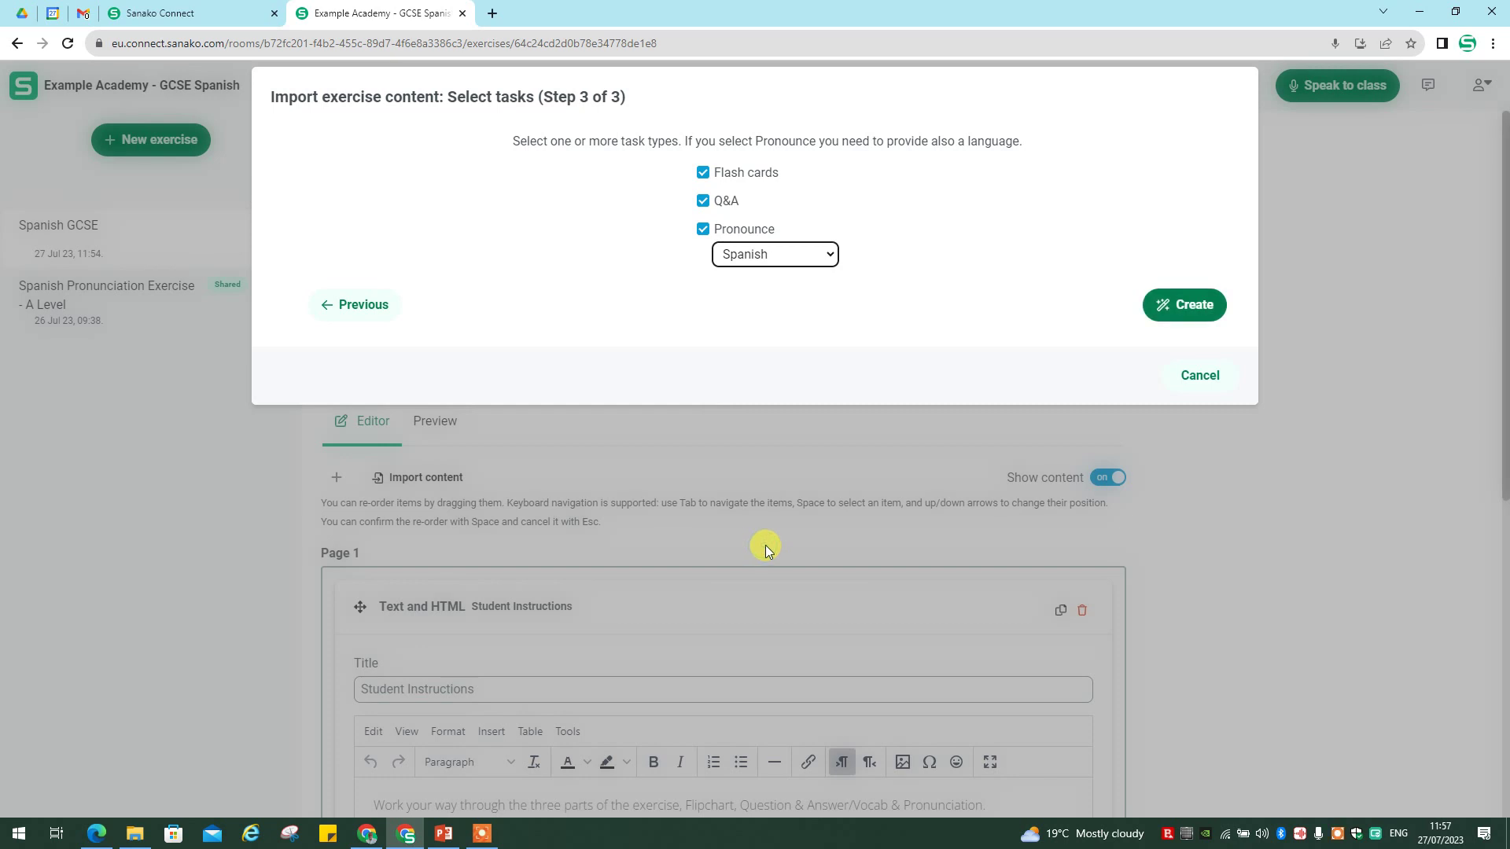
{"action": "left_click", "coordinate": [1185, 313]}
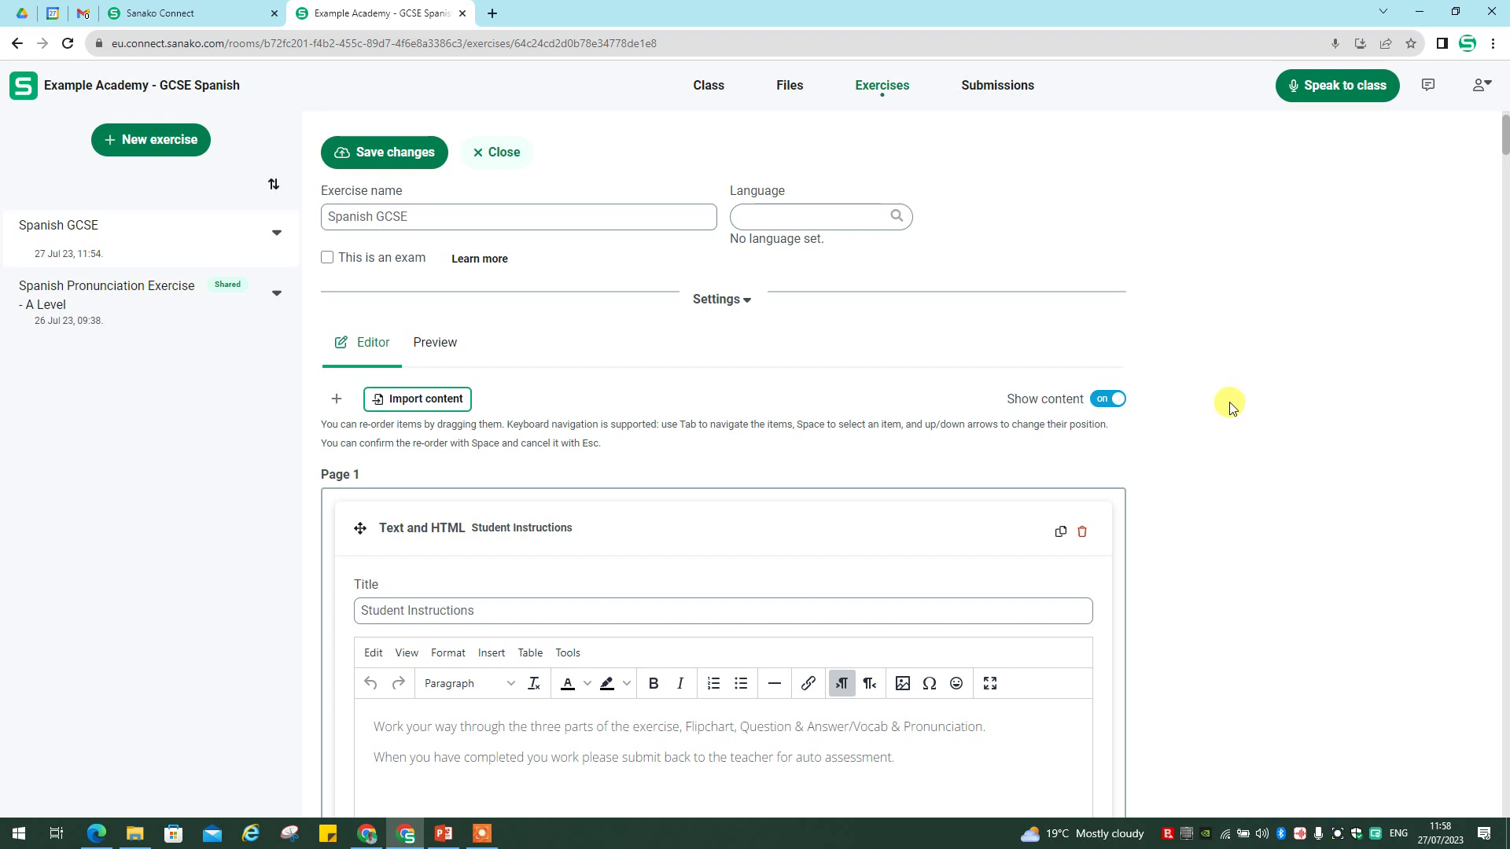
Step: Attach vector-dancing-party-group.jpg as the picture on the Bailo flash card
{"action": "scroll", "coordinate": [954, 434], "scroll_direction": "down", "scroll_amount": 1}
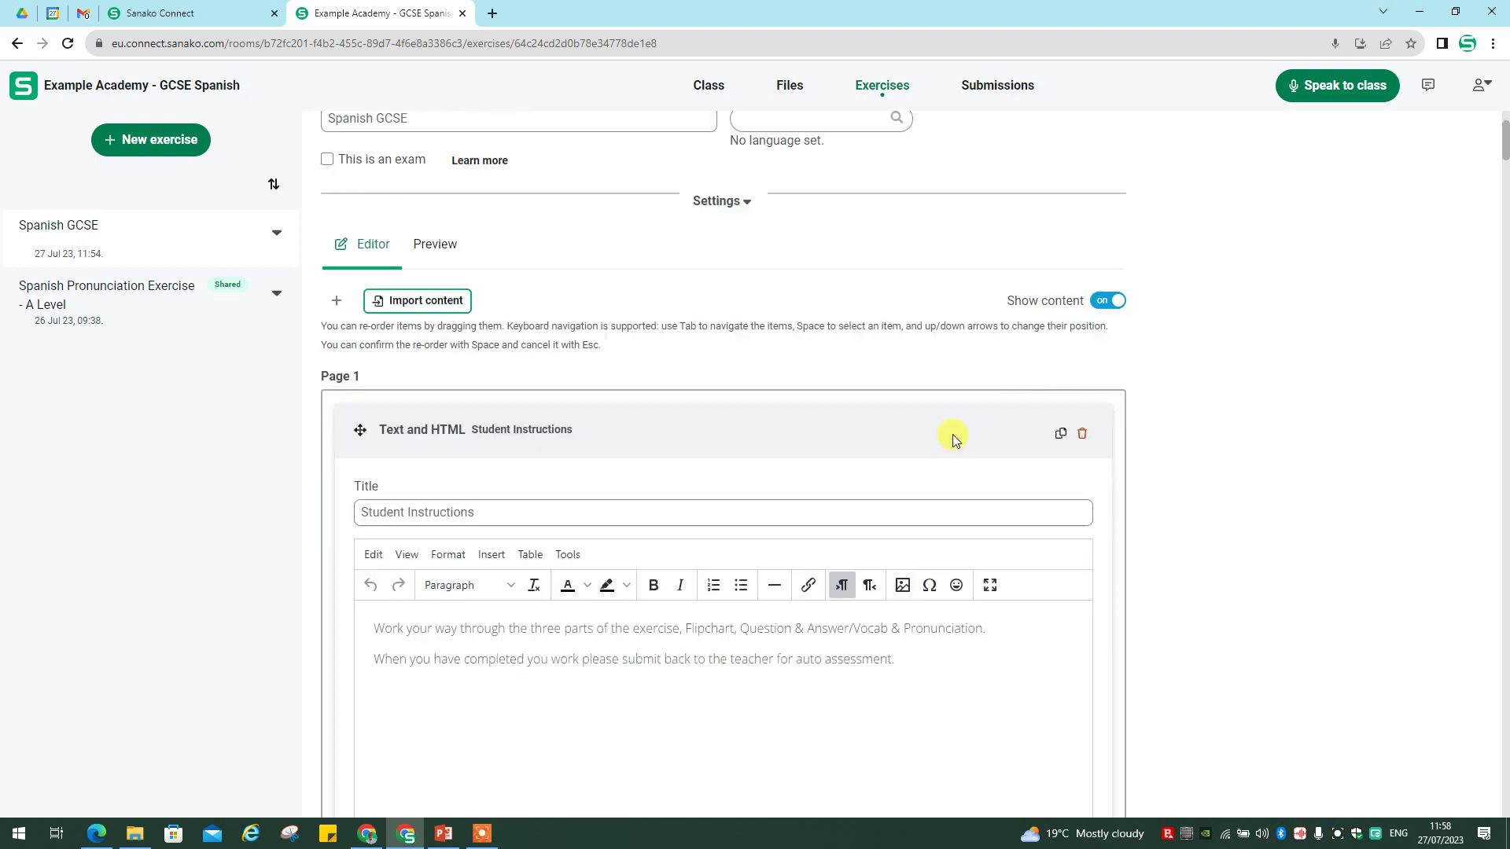
{"action": "scroll", "coordinate": [865, 435], "scroll_direction": "down", "scroll_amount": 4}
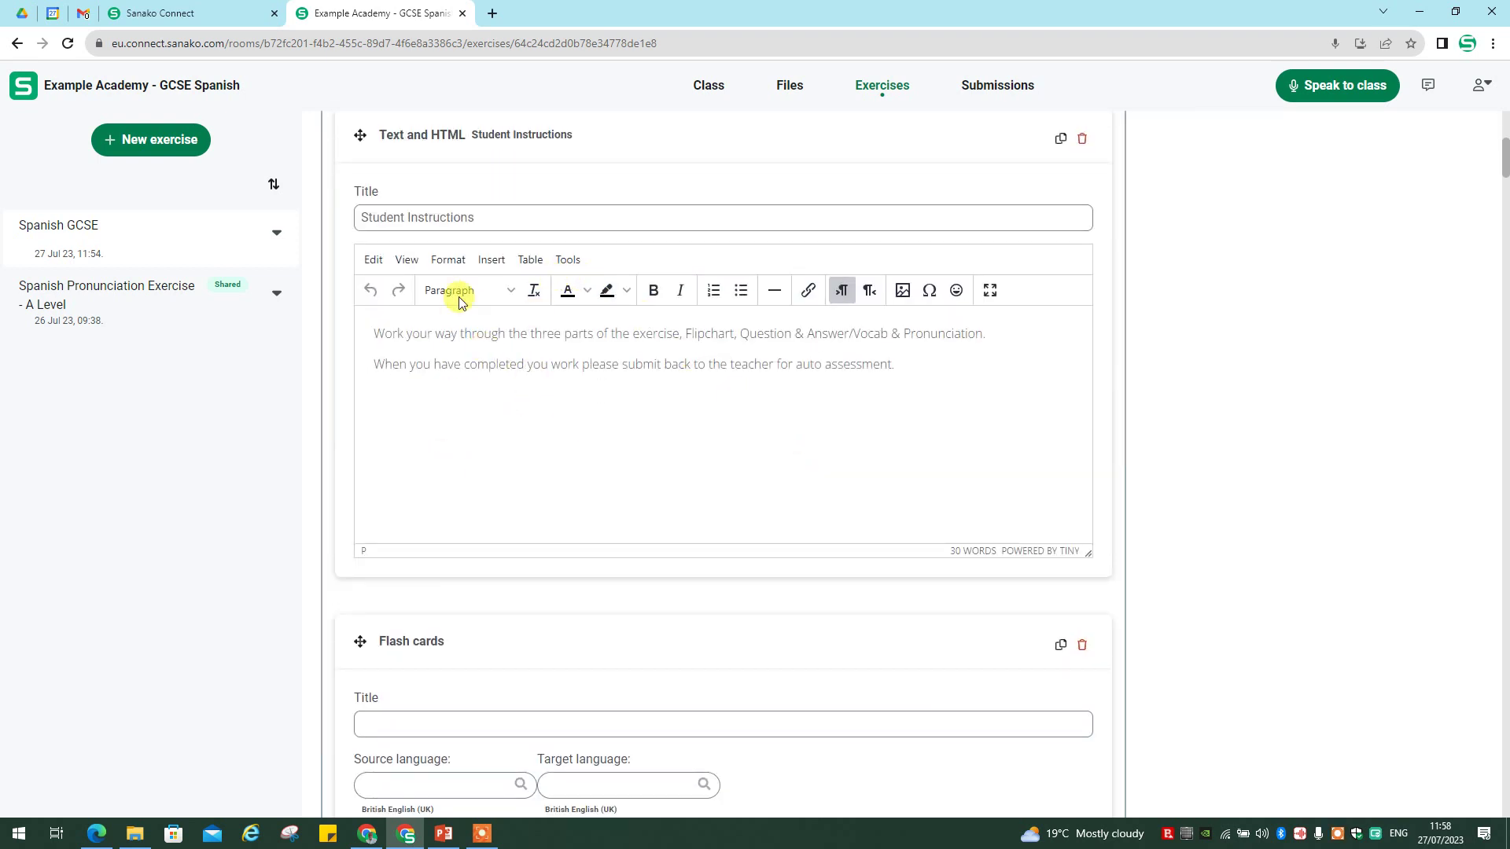
{"action": "scroll", "coordinate": [730, 405], "scroll_direction": "down", "scroll_amount": 3}
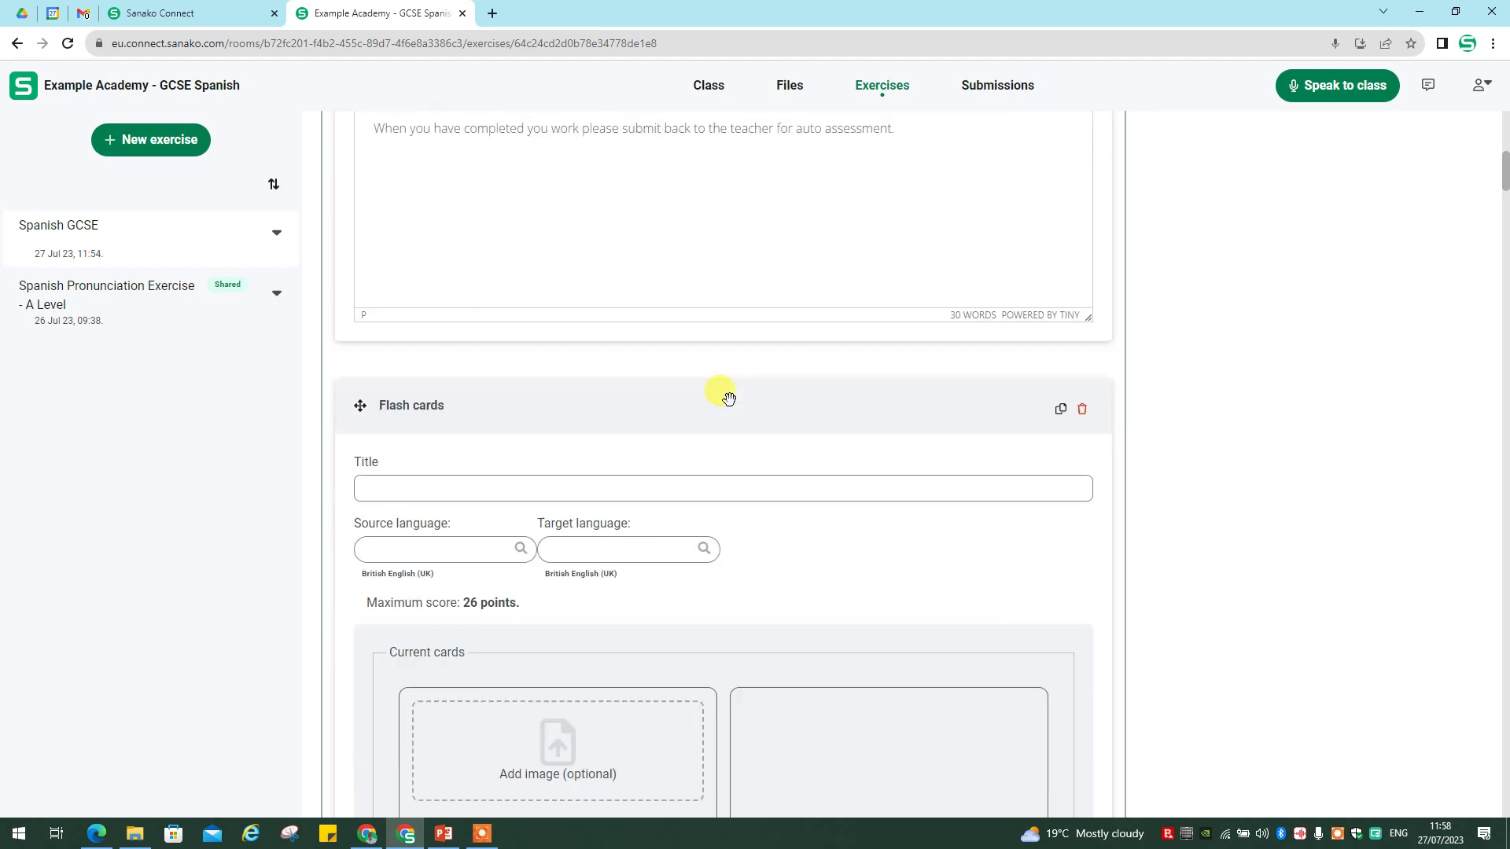
{"action": "scroll", "coordinate": [700, 399], "scroll_direction": "down", "scroll_amount": 2}
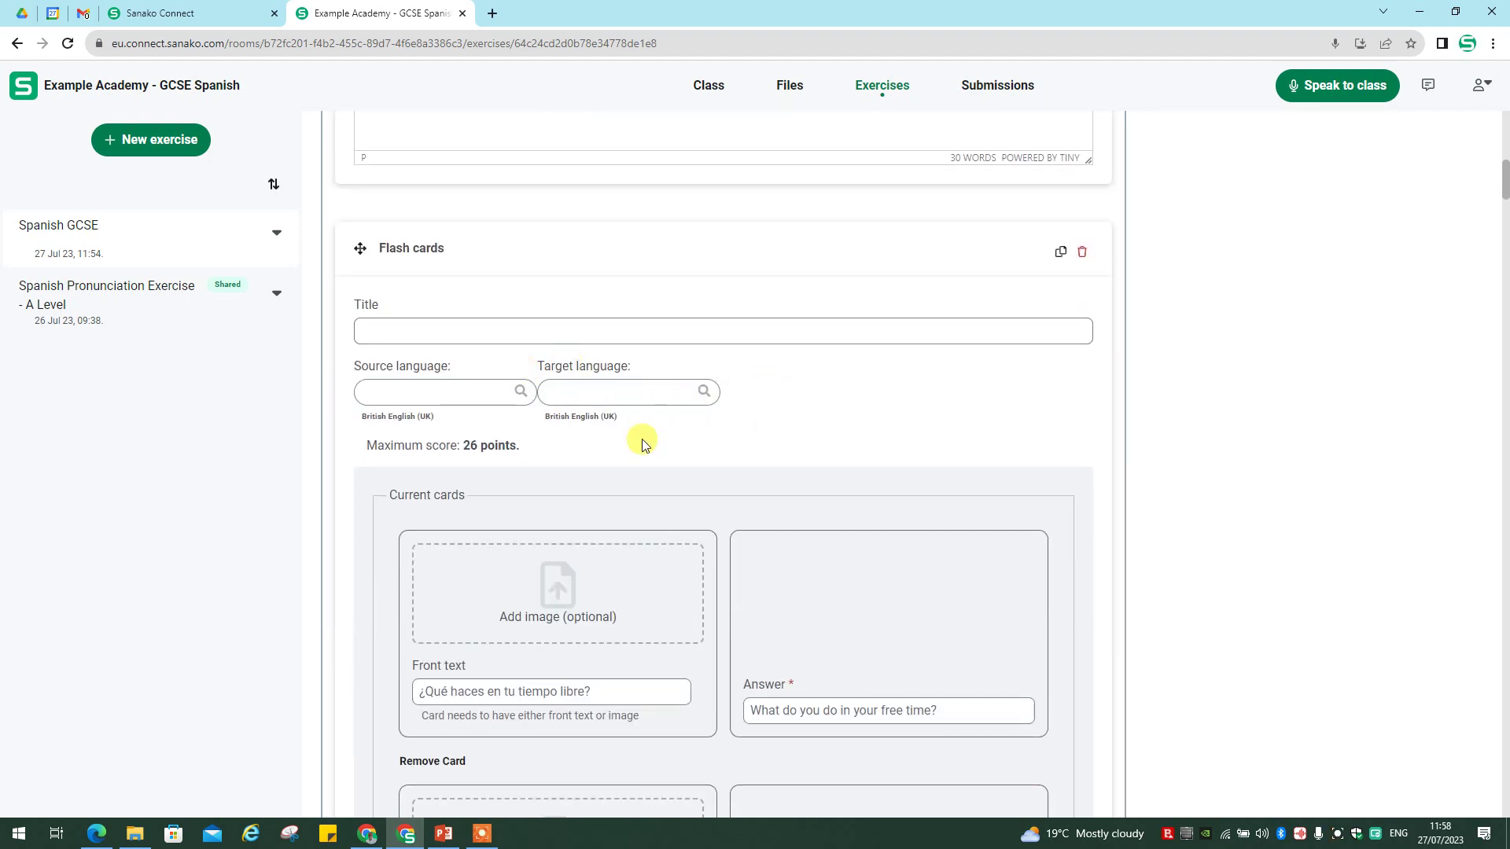
{"action": "left_click", "coordinate": [432, 330]}
{"action": "type", "text": "Flashcards"}
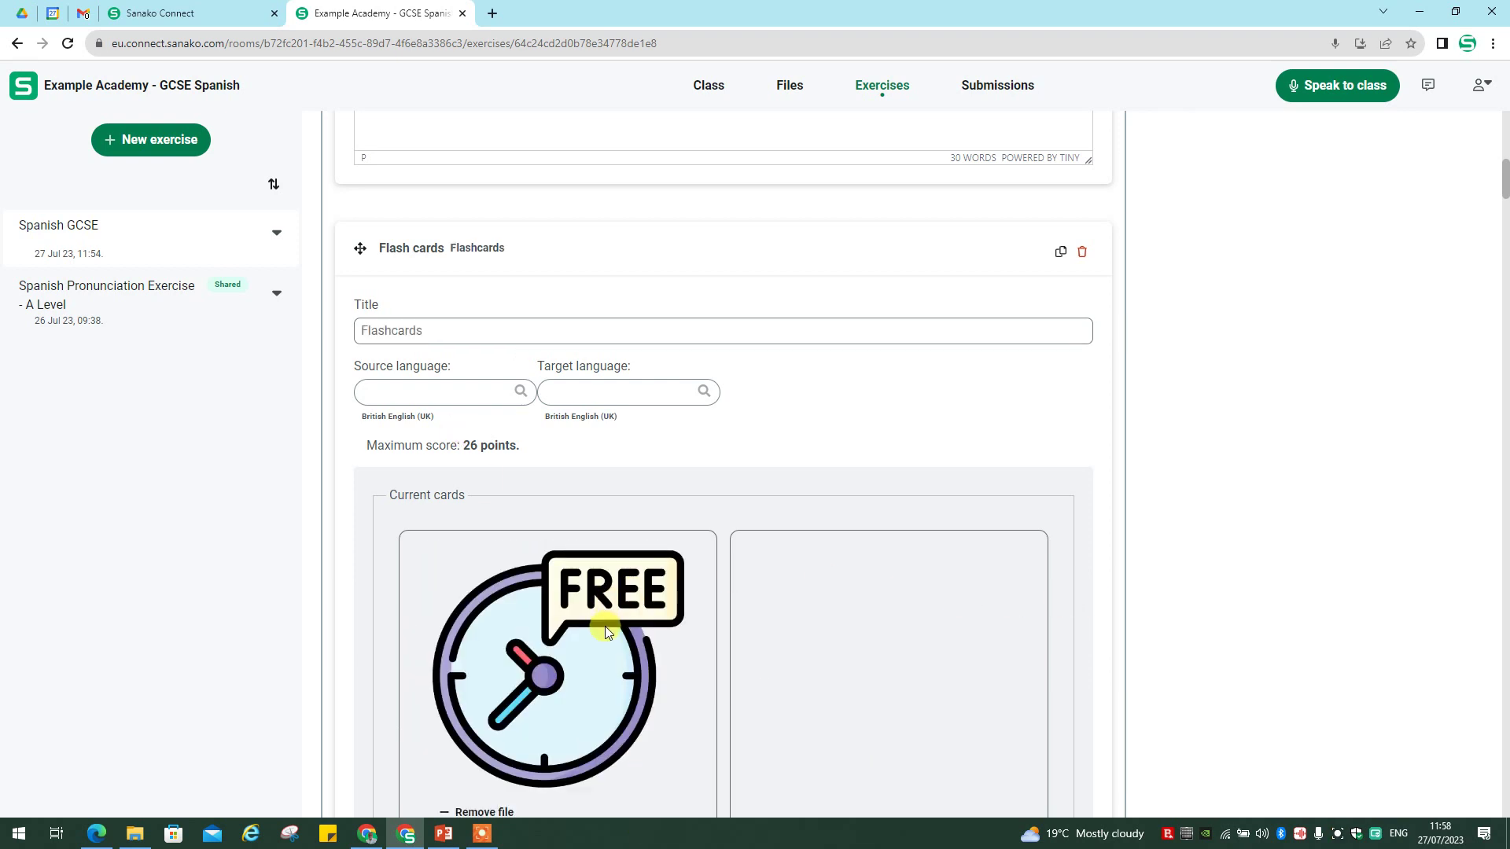
{"action": "scroll", "coordinate": [602, 623], "scroll_direction": "down", "scroll_amount": 3}
{"action": "scroll", "coordinate": [606, 623], "scroll_direction": "down", "scroll_amount": 2}
{"action": "scroll", "coordinate": [604, 621], "scroll_direction": "down", "scroll_amount": 2}
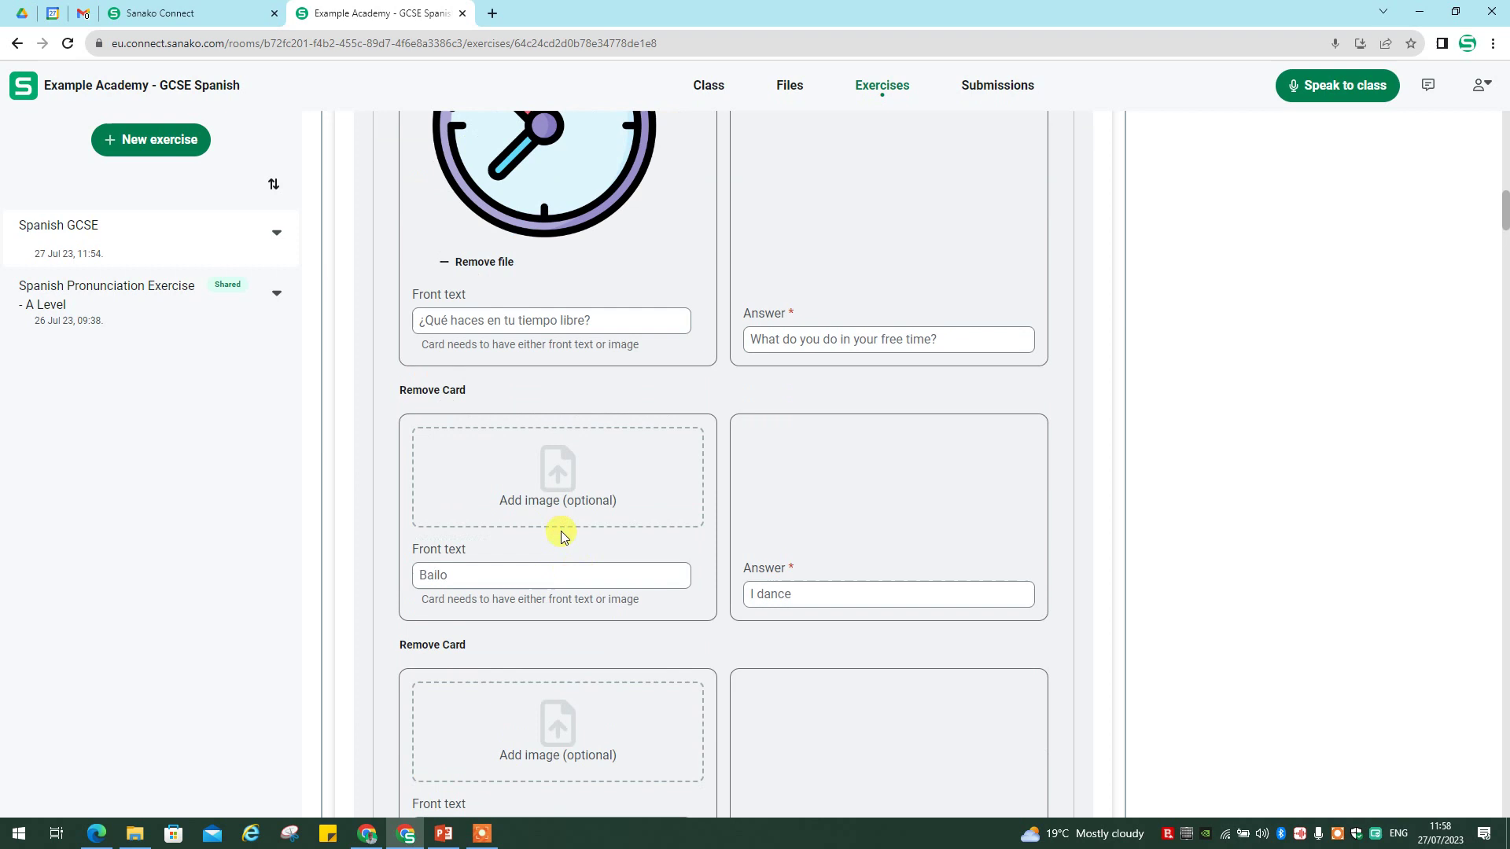
{"action": "left_click", "coordinate": [554, 483]}
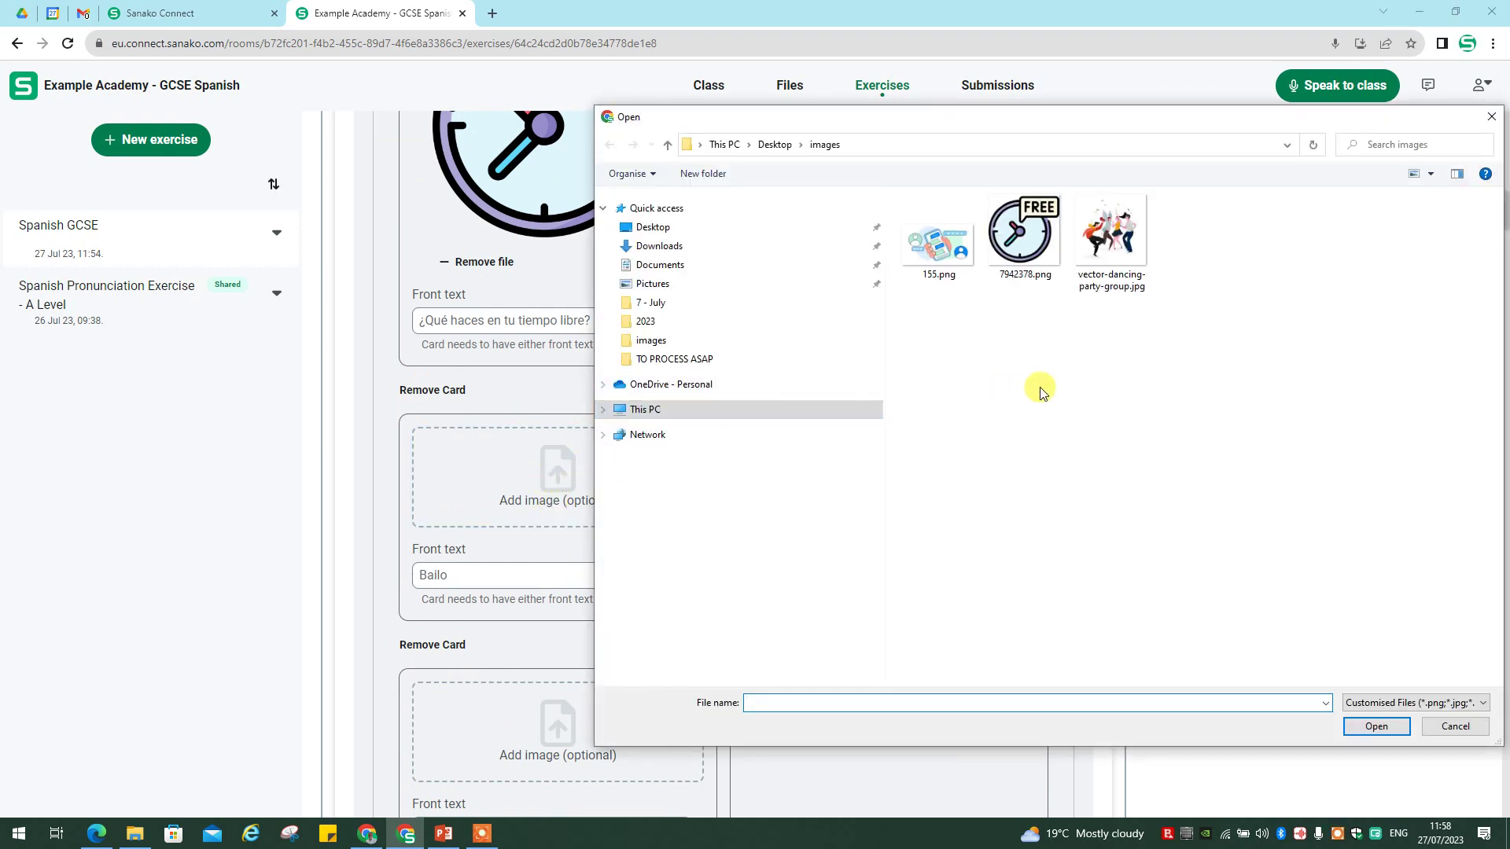
{"action": "left_click", "coordinate": [1112, 249]}
{"action": "left_click", "coordinate": [1376, 726]}
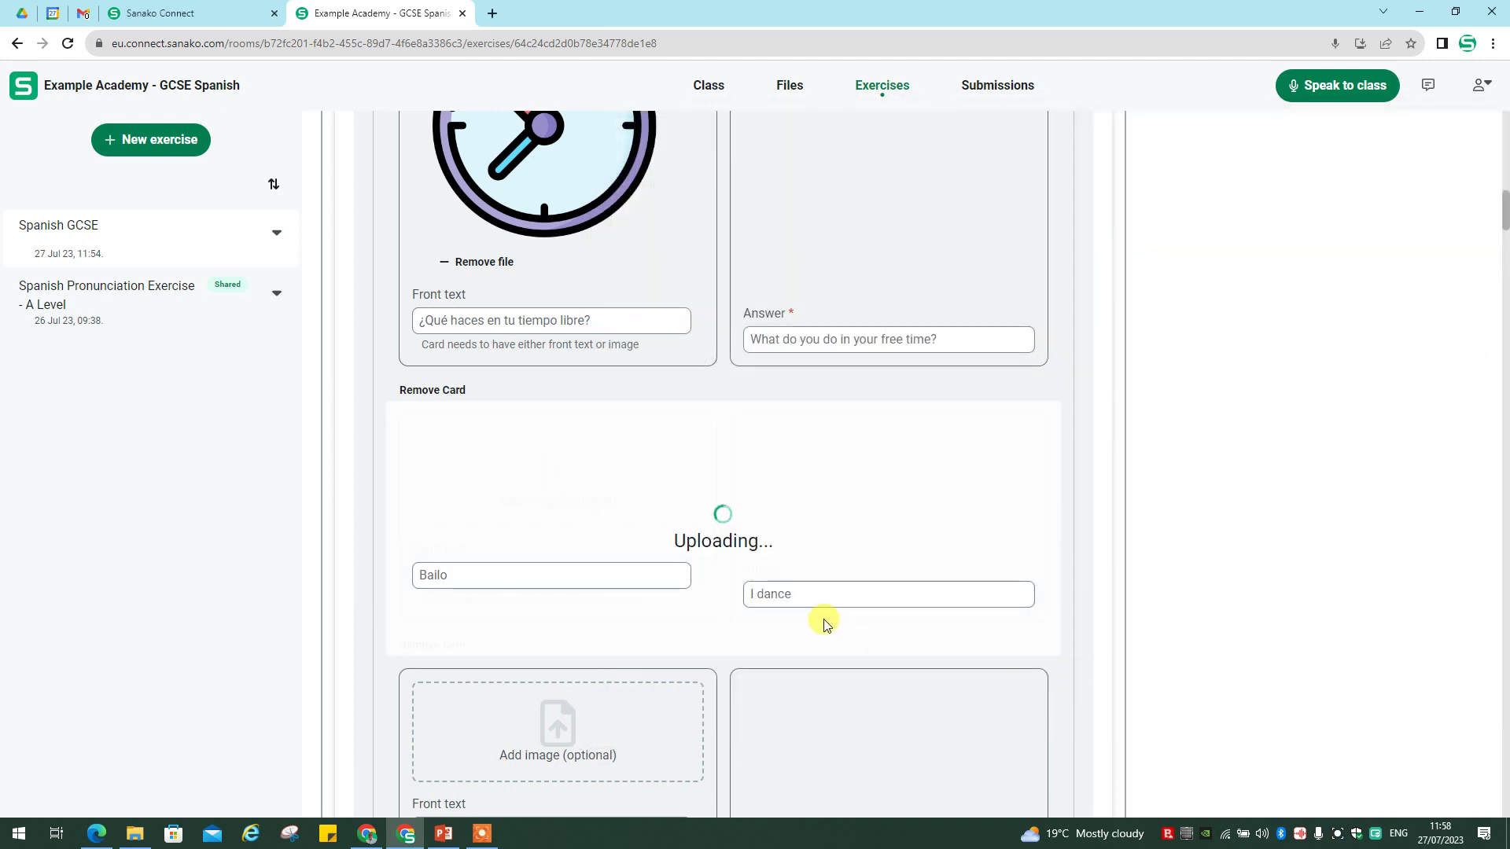
Step: Attach 155.png as the picture on the Chateo por internet flash card
{"action": "scroll", "coordinate": [707, 630], "scroll_direction": "down", "scroll_amount": 5}
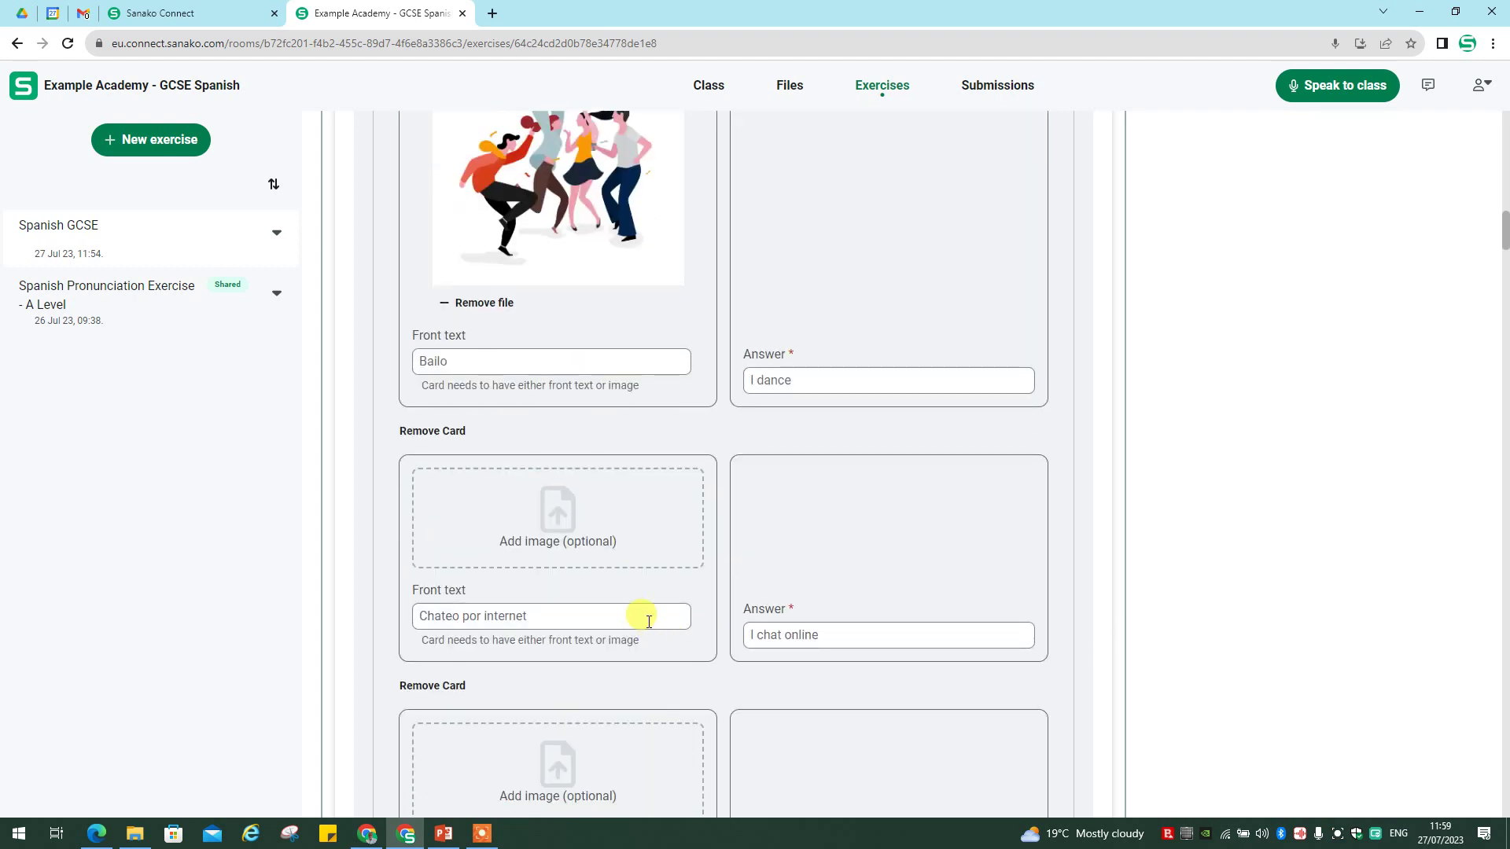
{"action": "left_click", "coordinate": [556, 520]}
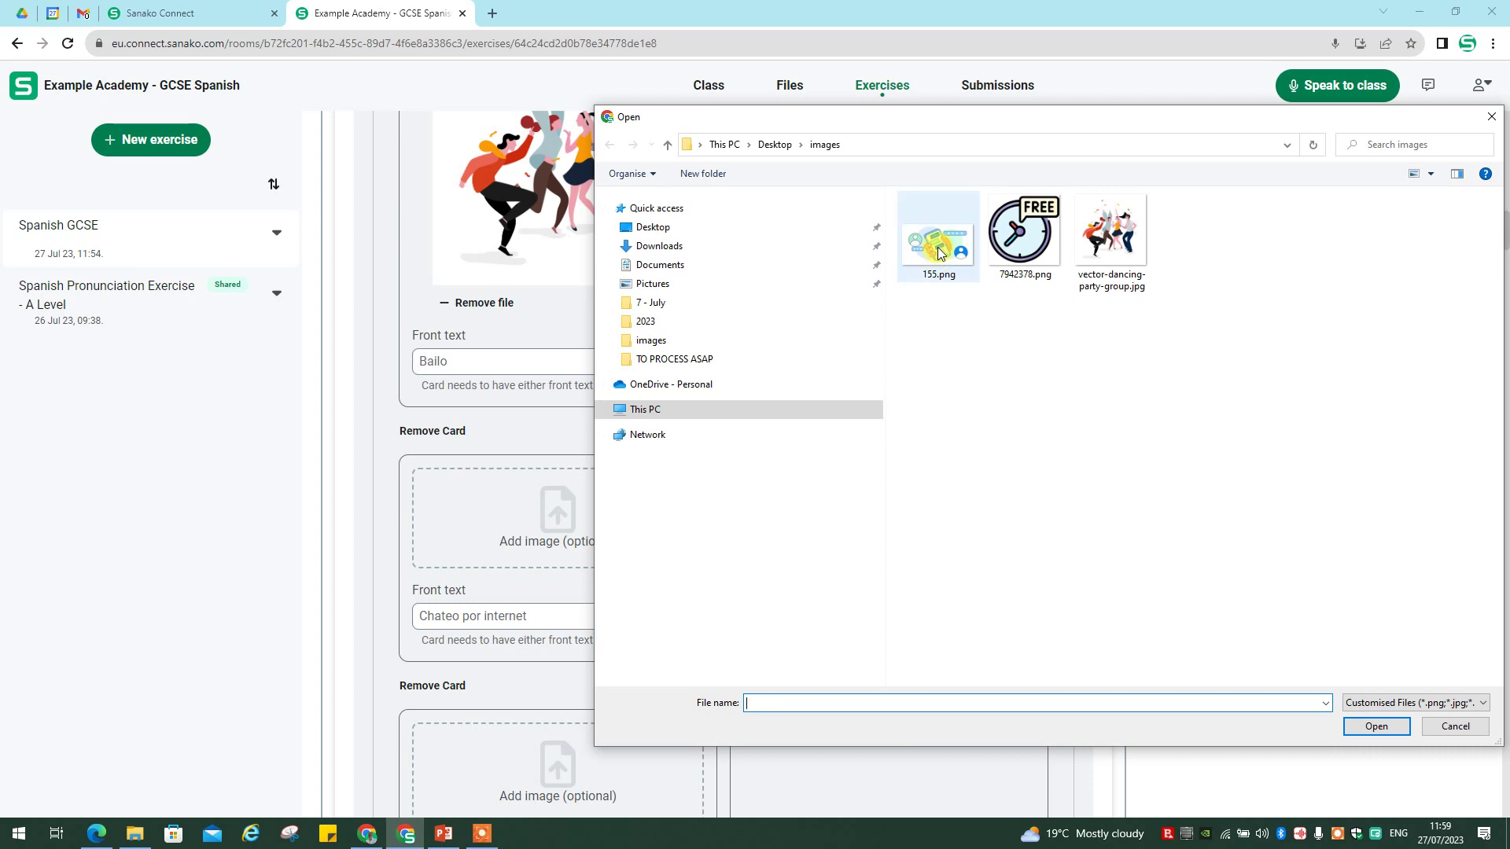
{"action": "left_click", "coordinate": [936, 244]}
{"action": "left_click", "coordinate": [1377, 728]}
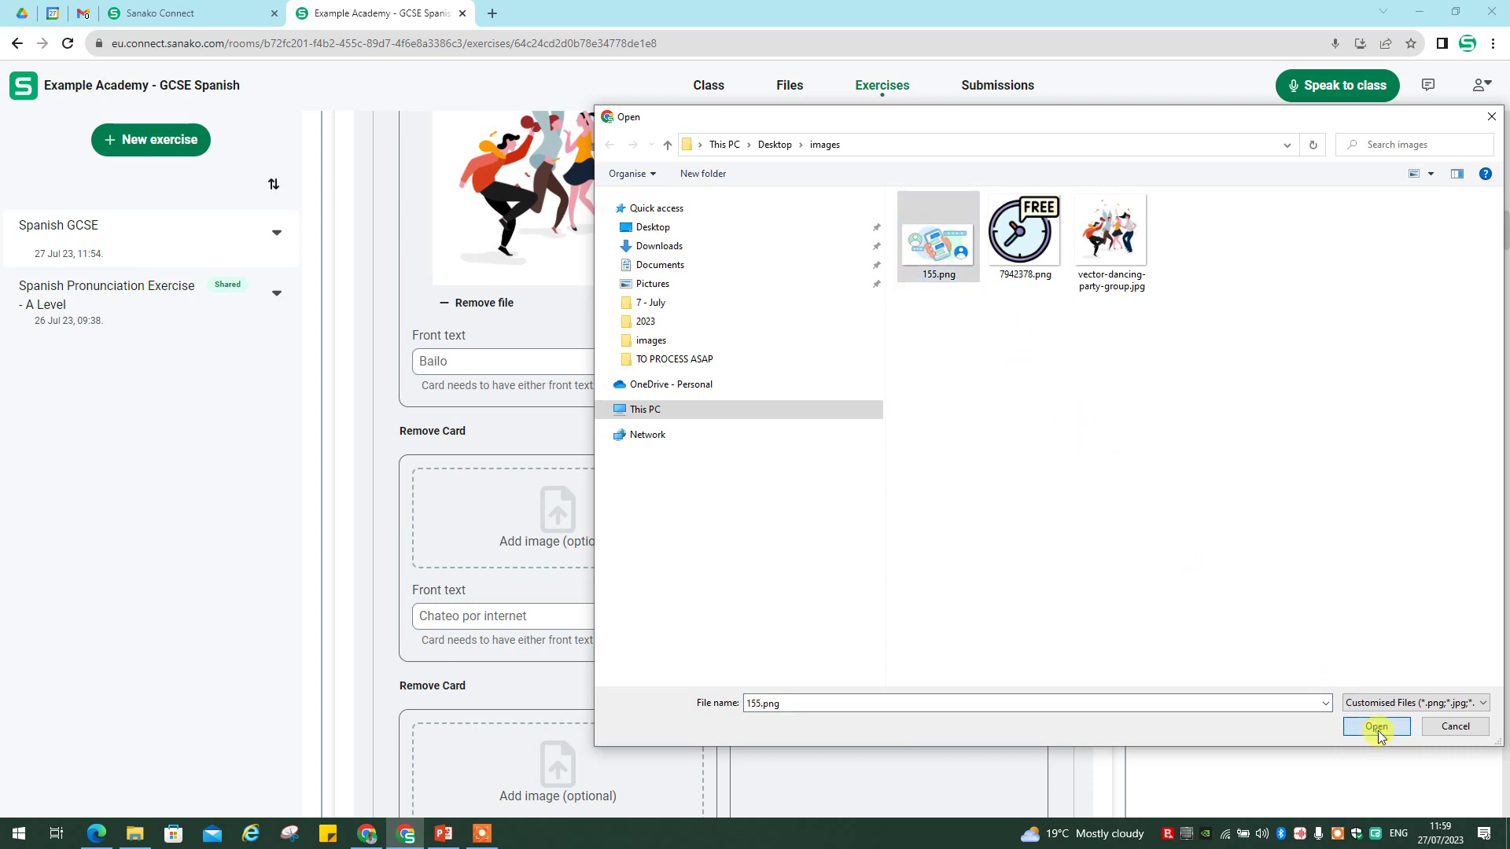
{"action": "scroll", "coordinate": [625, 597], "scroll_direction": "down", "scroll_amount": 3}
{"action": "scroll", "coordinate": [625, 597], "scroll_direction": "up", "scroll_amount": 5}
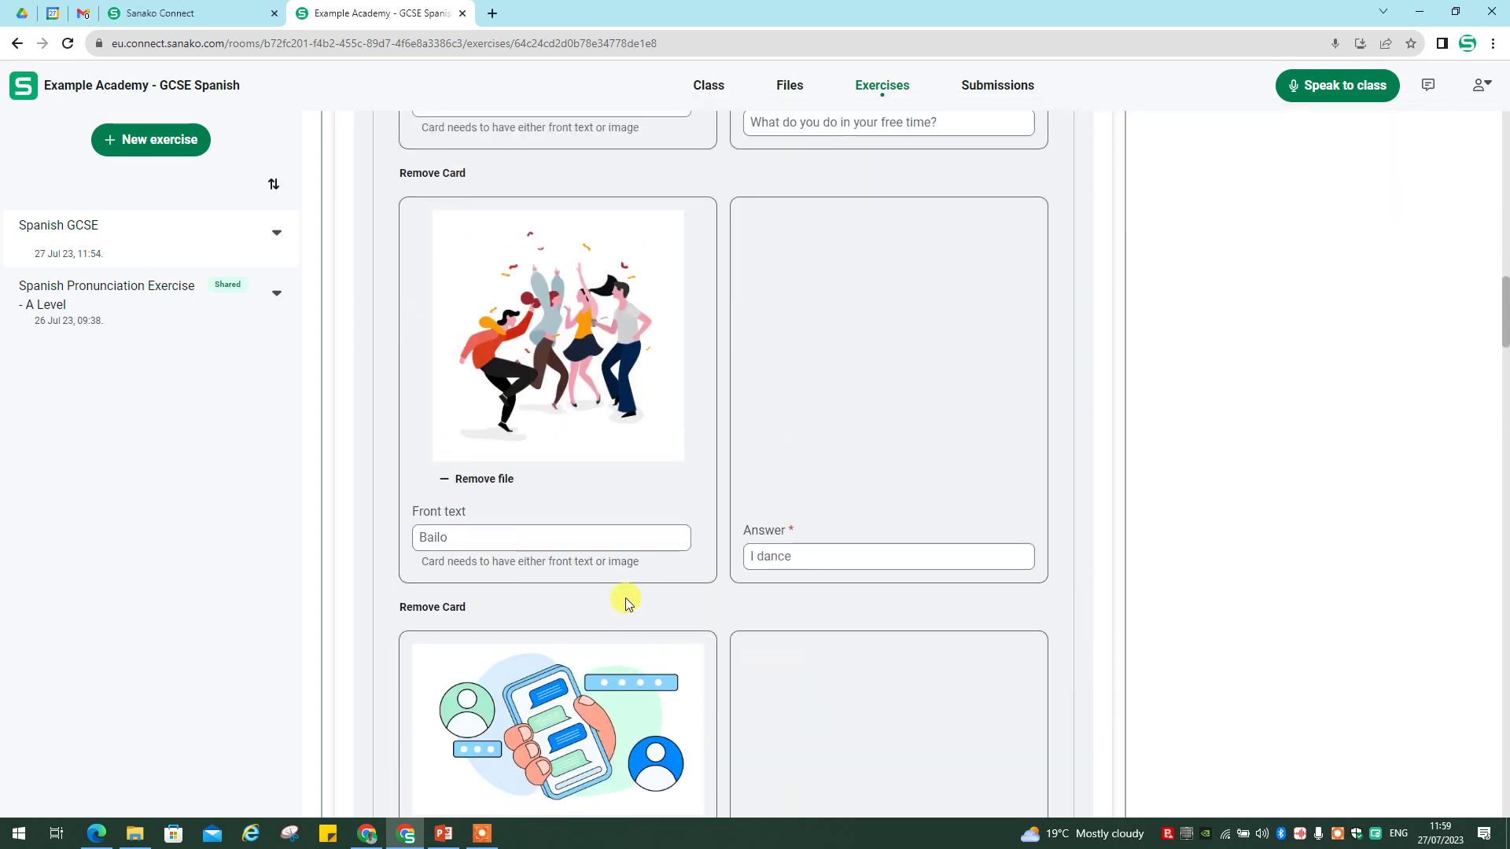
{"action": "scroll", "coordinate": [626, 598], "scroll_direction": "up", "scroll_amount": 5}
{"action": "scroll", "coordinate": [626, 598], "scroll_direction": "up", "scroll_amount": 5}
{"action": "scroll", "coordinate": [625, 597], "scroll_direction": "up", "scroll_amount": 5}
Step: Save changes to Spanish GCSE and review its instructions, flash cards, Q&A and pronunciation tasks
{"action": "scroll", "coordinate": [625, 597], "scroll_direction": "up", "scroll_amount": 2}
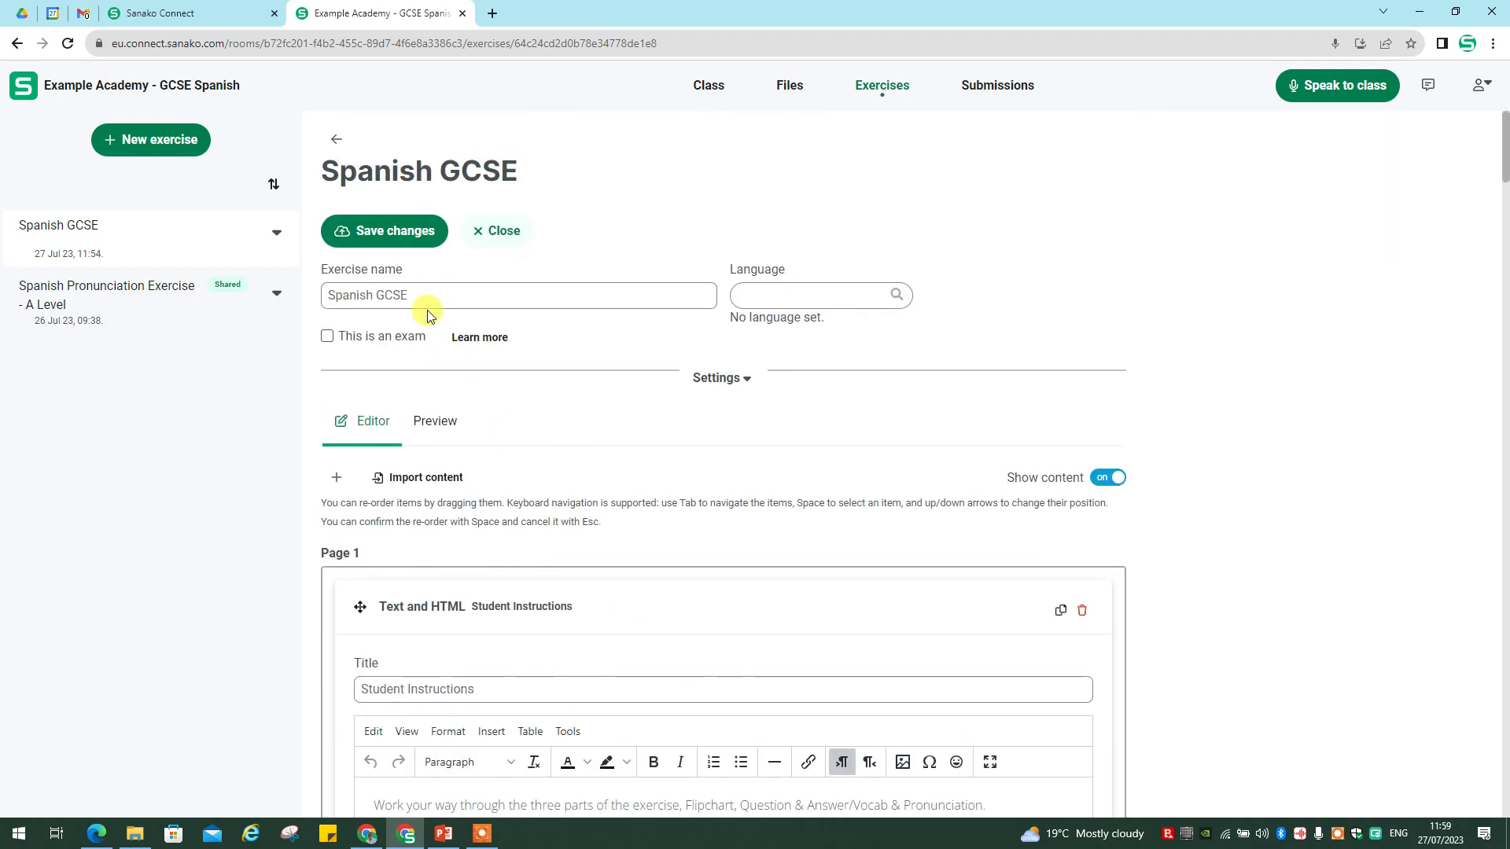
{"action": "left_click", "coordinate": [409, 236]}
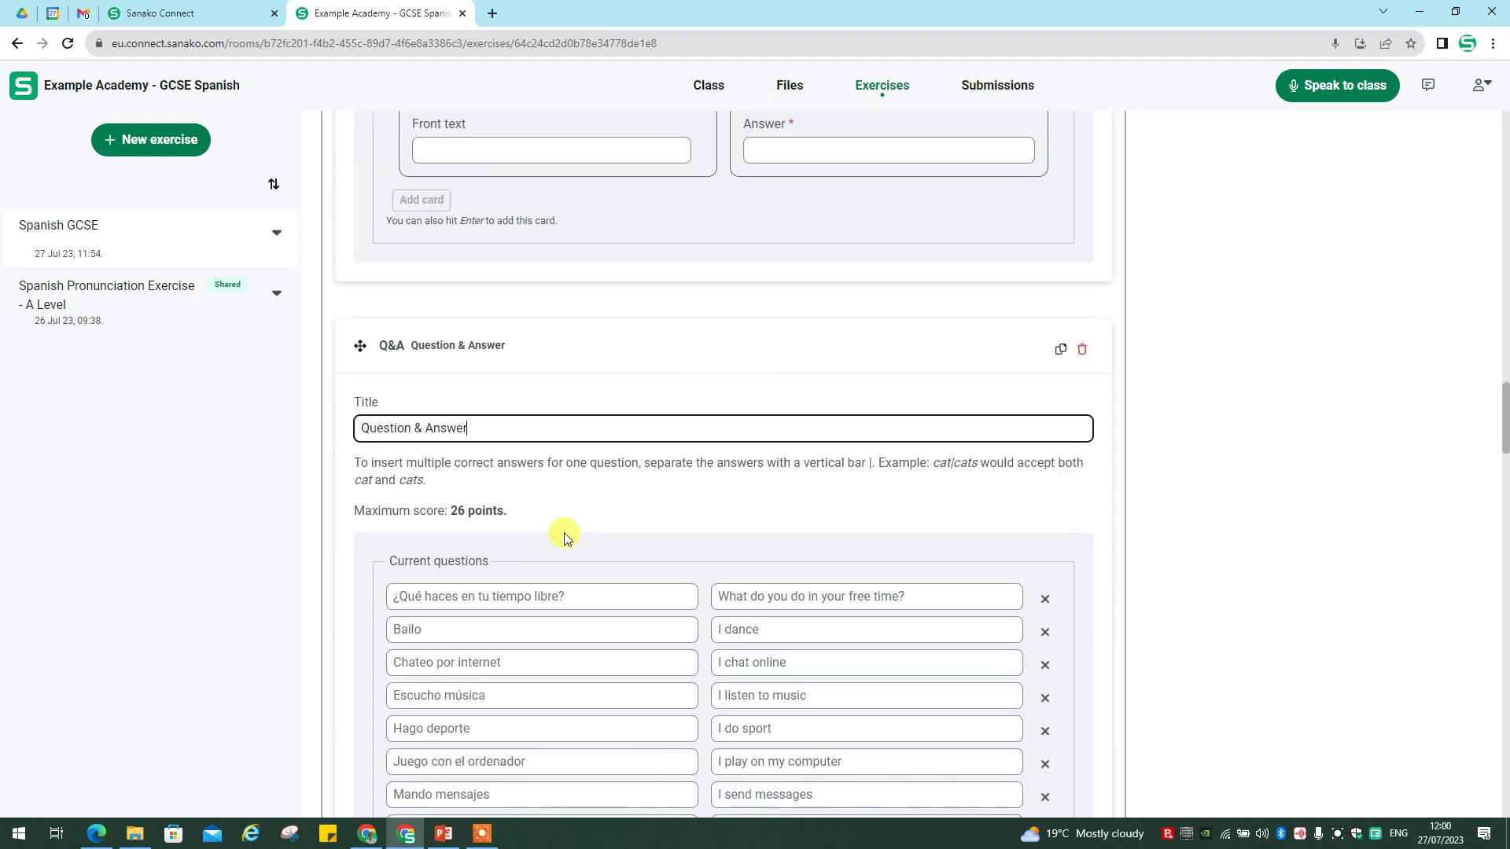
{"action": "scroll", "coordinate": [579, 556], "scroll_direction": "down", "scroll_amount": 1}
{"action": "scroll", "coordinate": [579, 556], "scroll_direction": "down", "scroll_amount": 2}
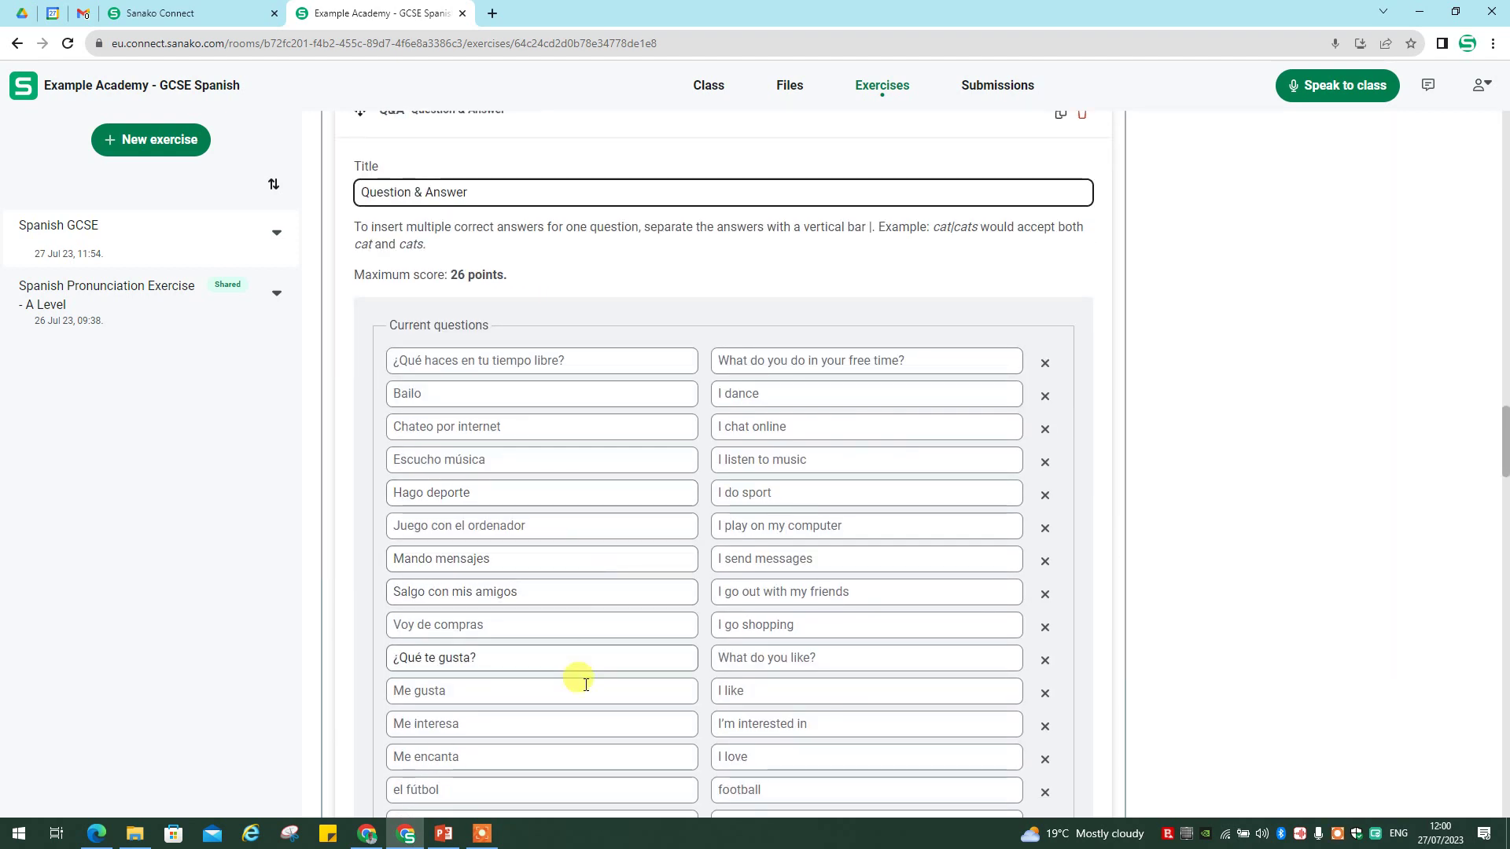
{"action": "scroll", "coordinate": [579, 522], "scroll_direction": "down", "scroll_amount": 2}
{"action": "scroll", "coordinate": [967, 698], "scroll_direction": "down", "scroll_amount": 2}
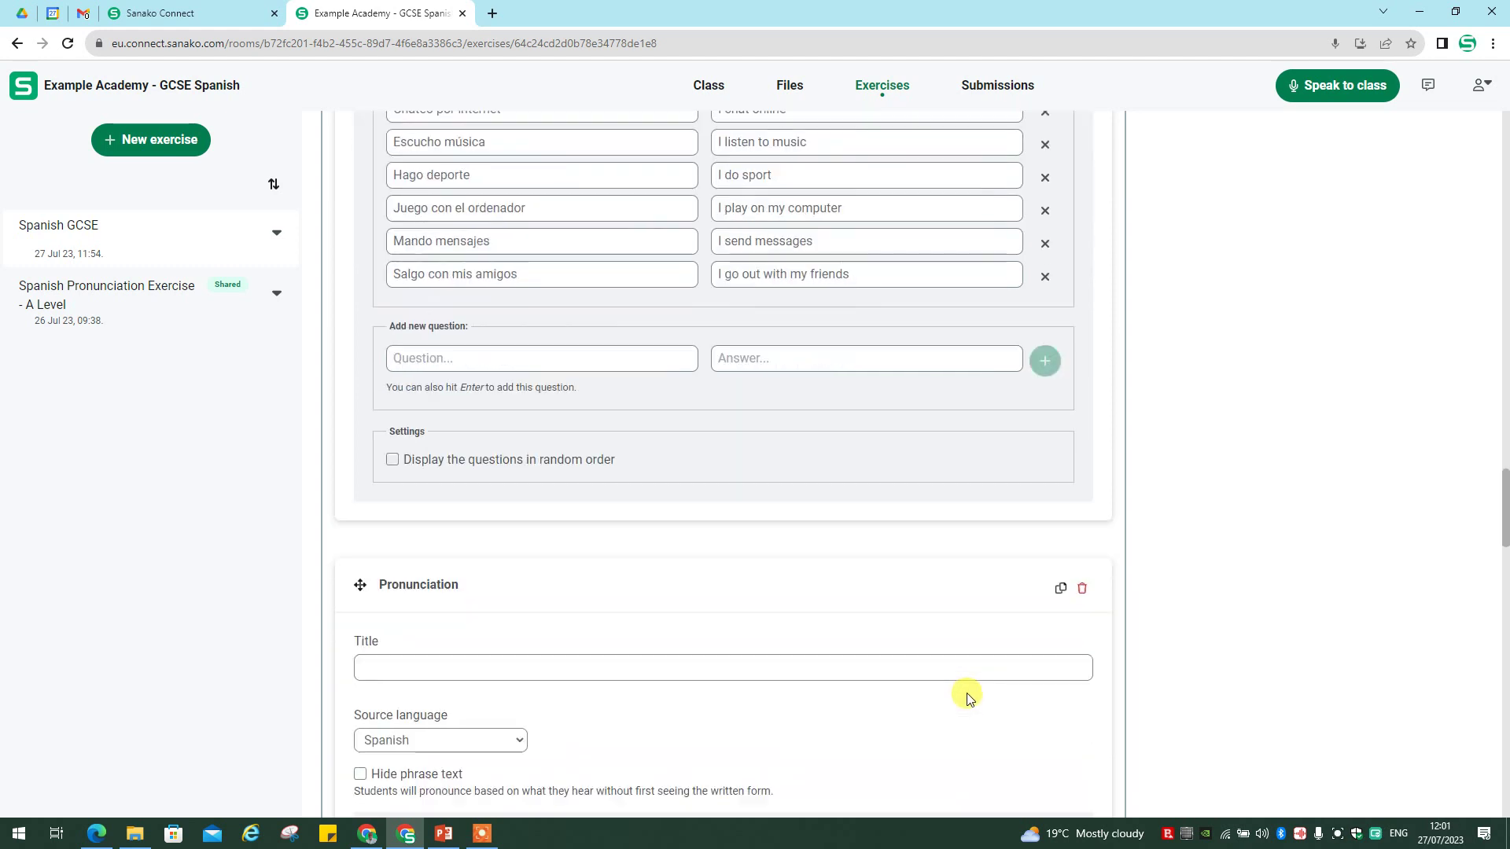
{"action": "scroll", "coordinate": [967, 698], "scroll_direction": "down", "scroll_amount": 3}
{"action": "scroll", "coordinate": [967, 699], "scroll_direction": "down", "scroll_amount": 2}
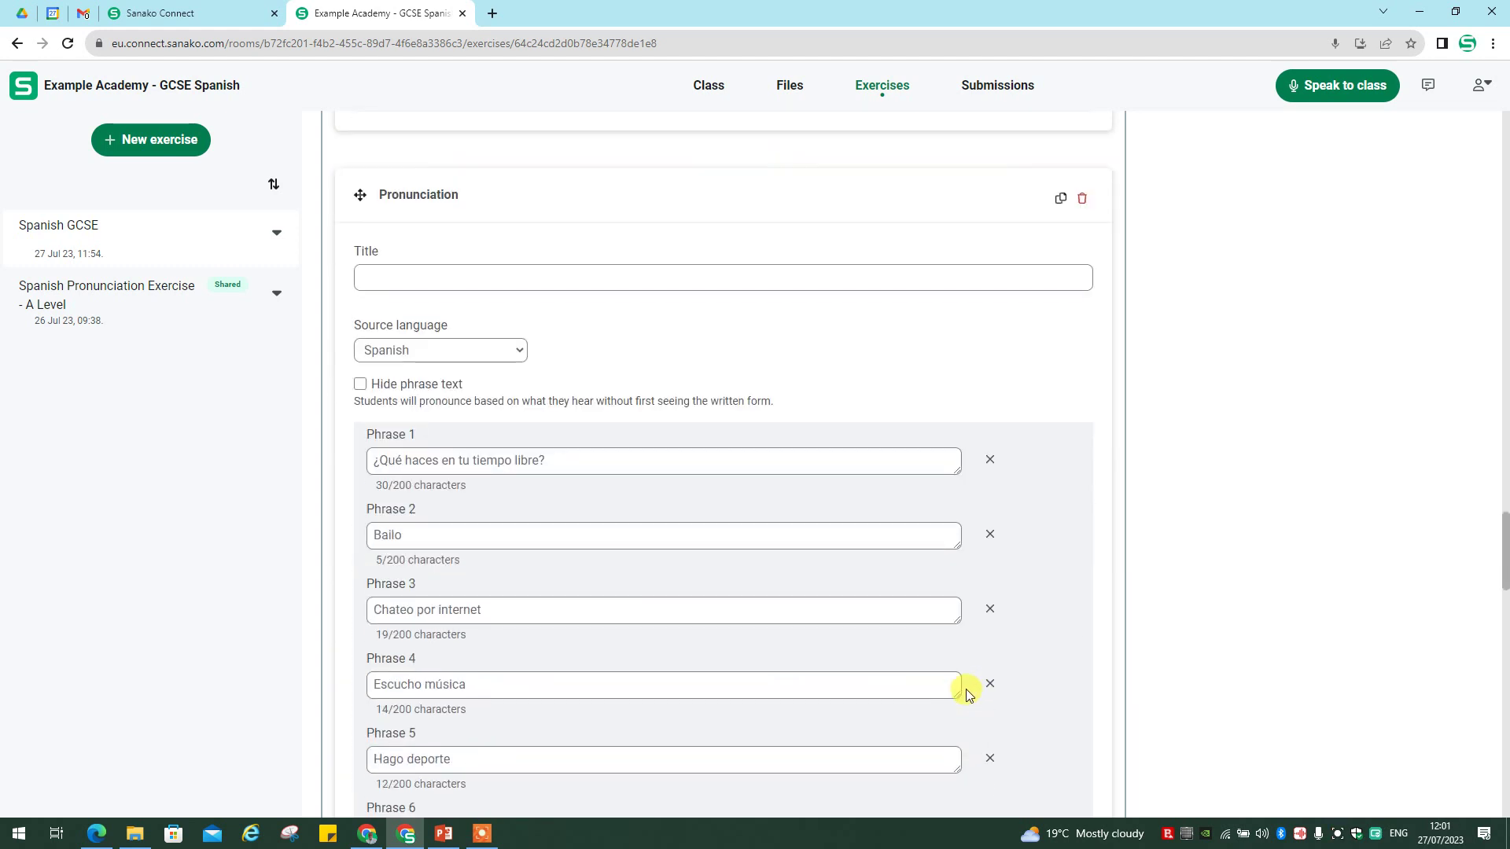
{"action": "scroll", "coordinate": [1289, 573], "scroll_direction": "up", "scroll_amount": 15}
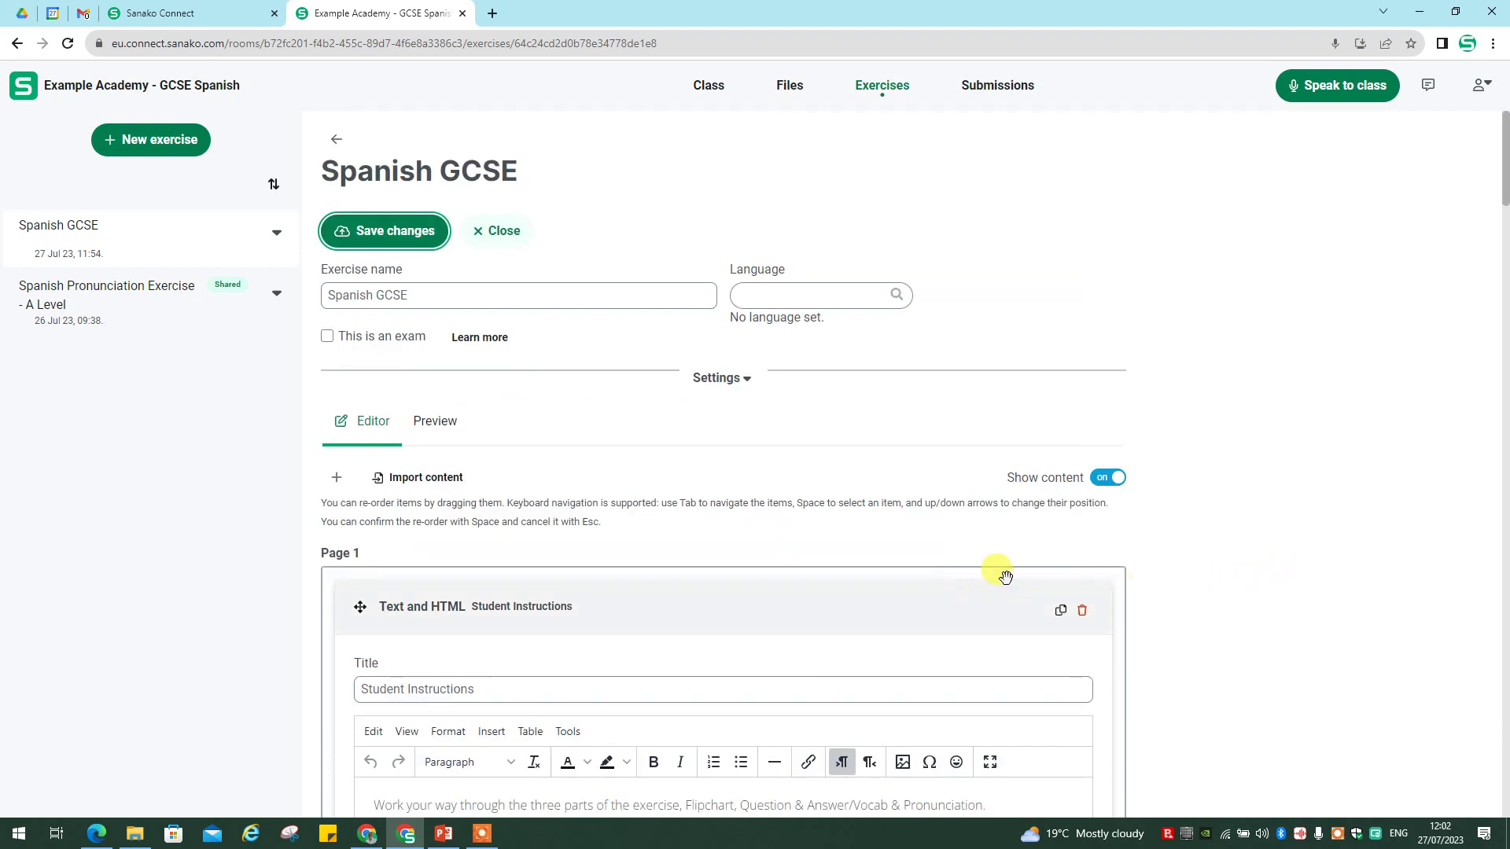
Step: Close the editor and share the Spanish GCSE exercise to the class session
{"action": "left_click", "coordinate": [502, 236]}
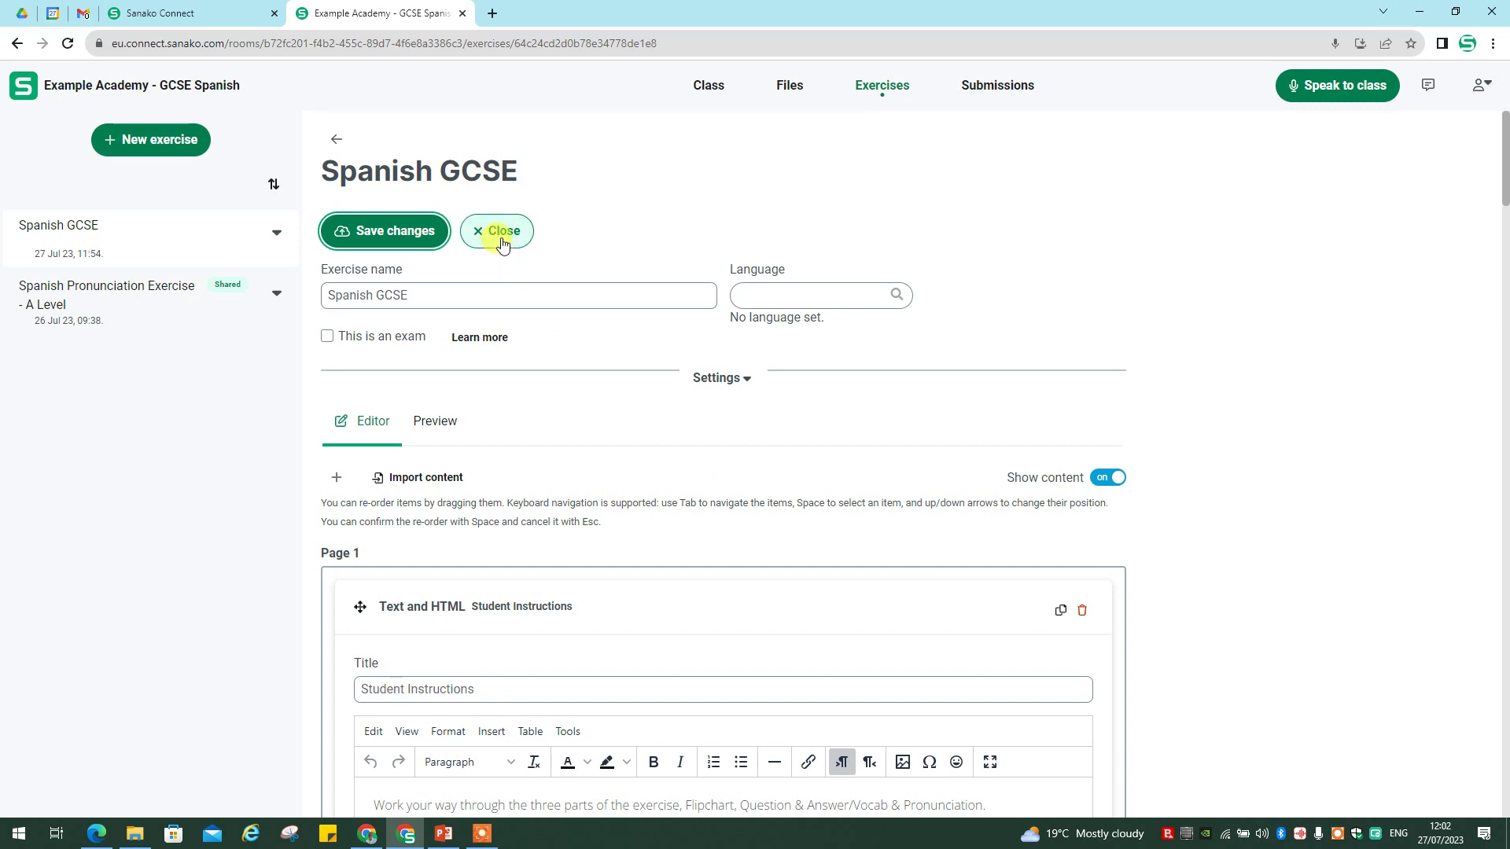
{"action": "left_click", "coordinate": [276, 236]}
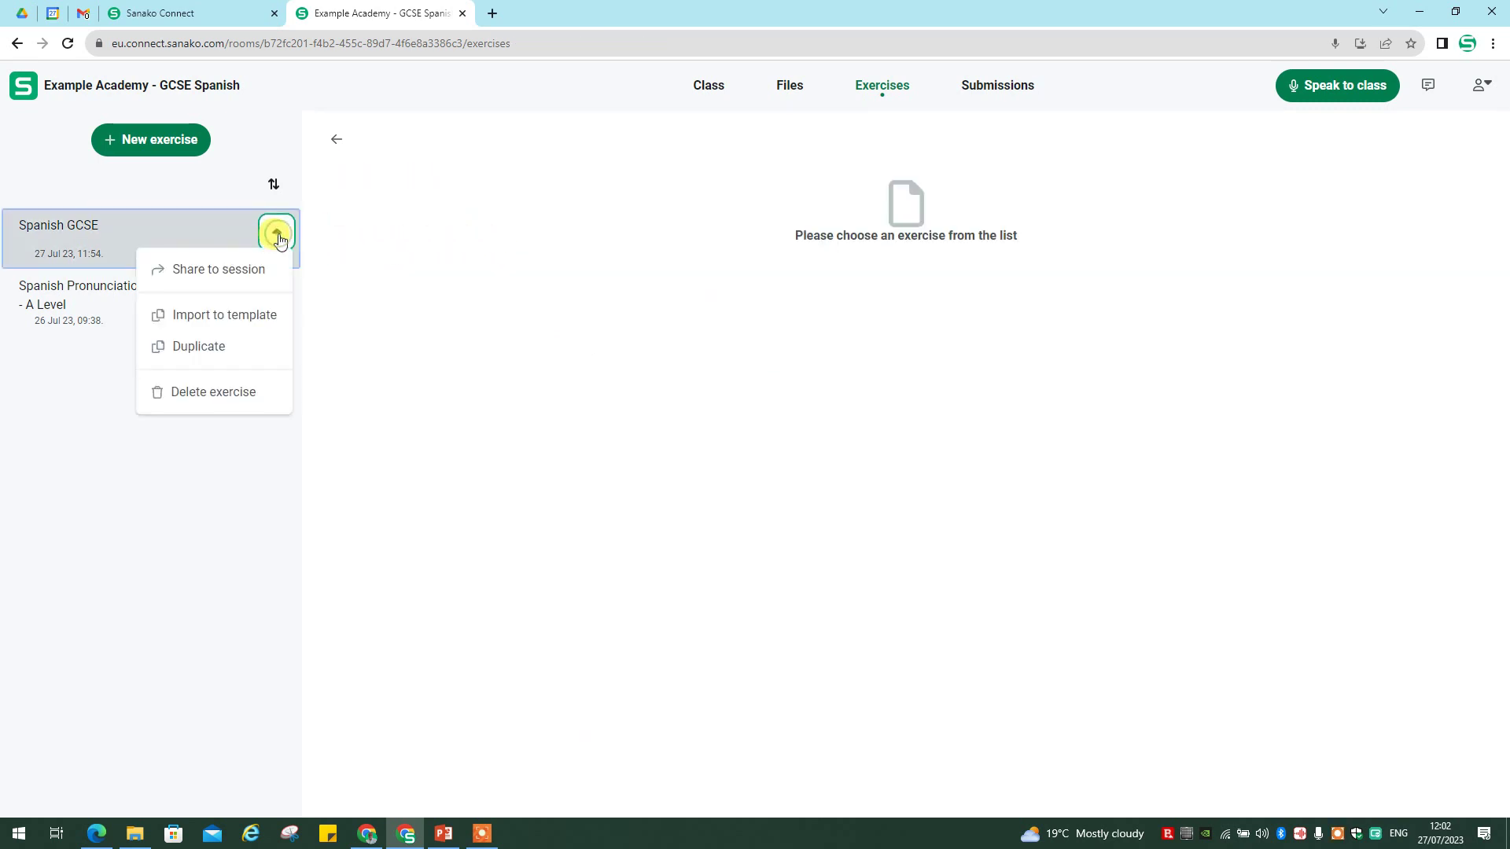
{"action": "left_click", "coordinate": [231, 277]}
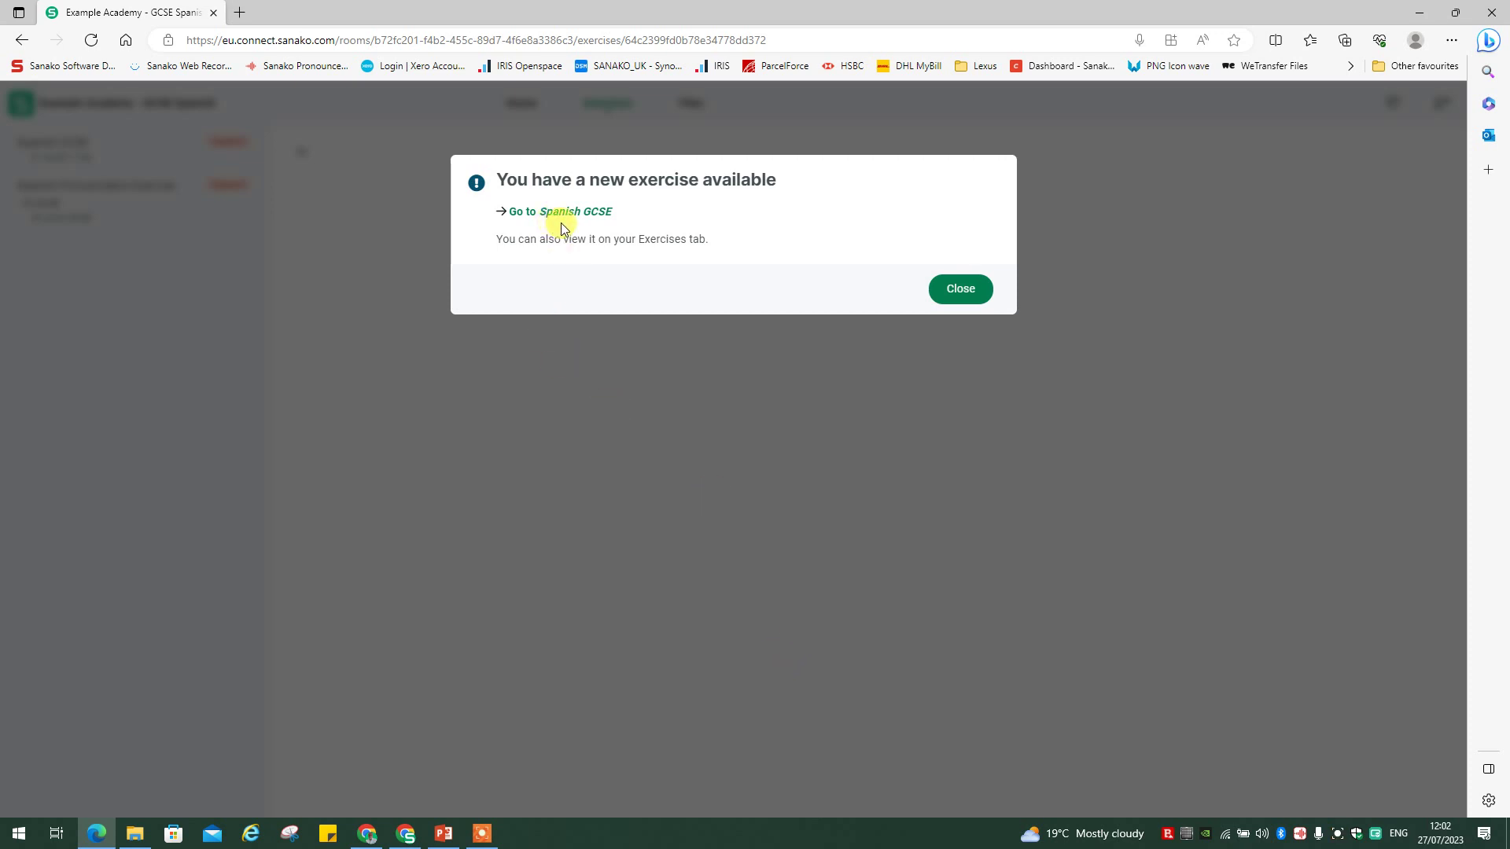
Step: As the student, dismiss the new-exercise notice, then open and start Spanish GCSE
{"action": "left_click", "coordinate": [954, 292]}
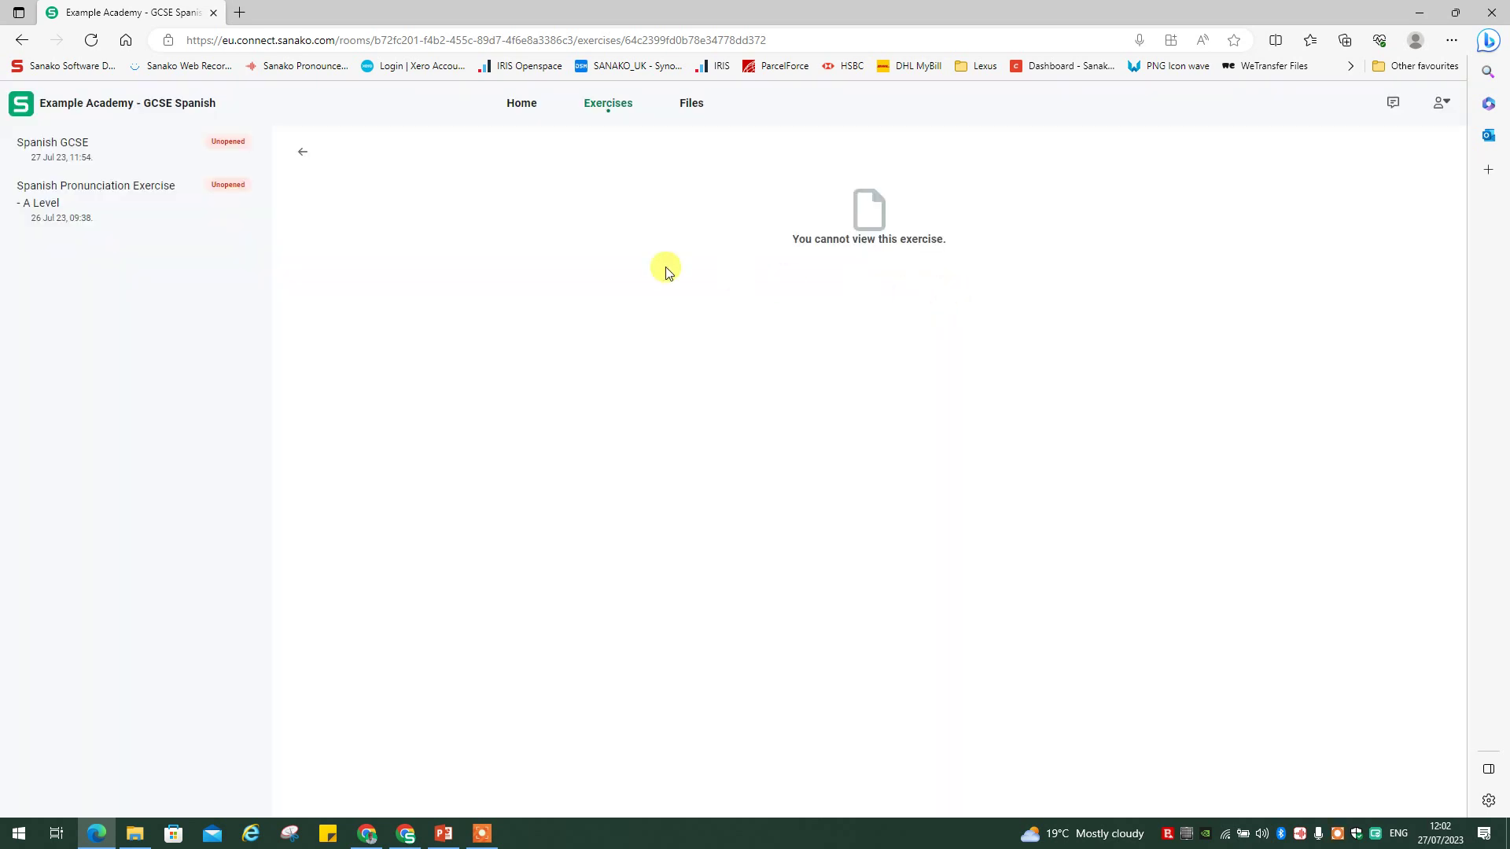
{"action": "left_click", "coordinate": [82, 147]}
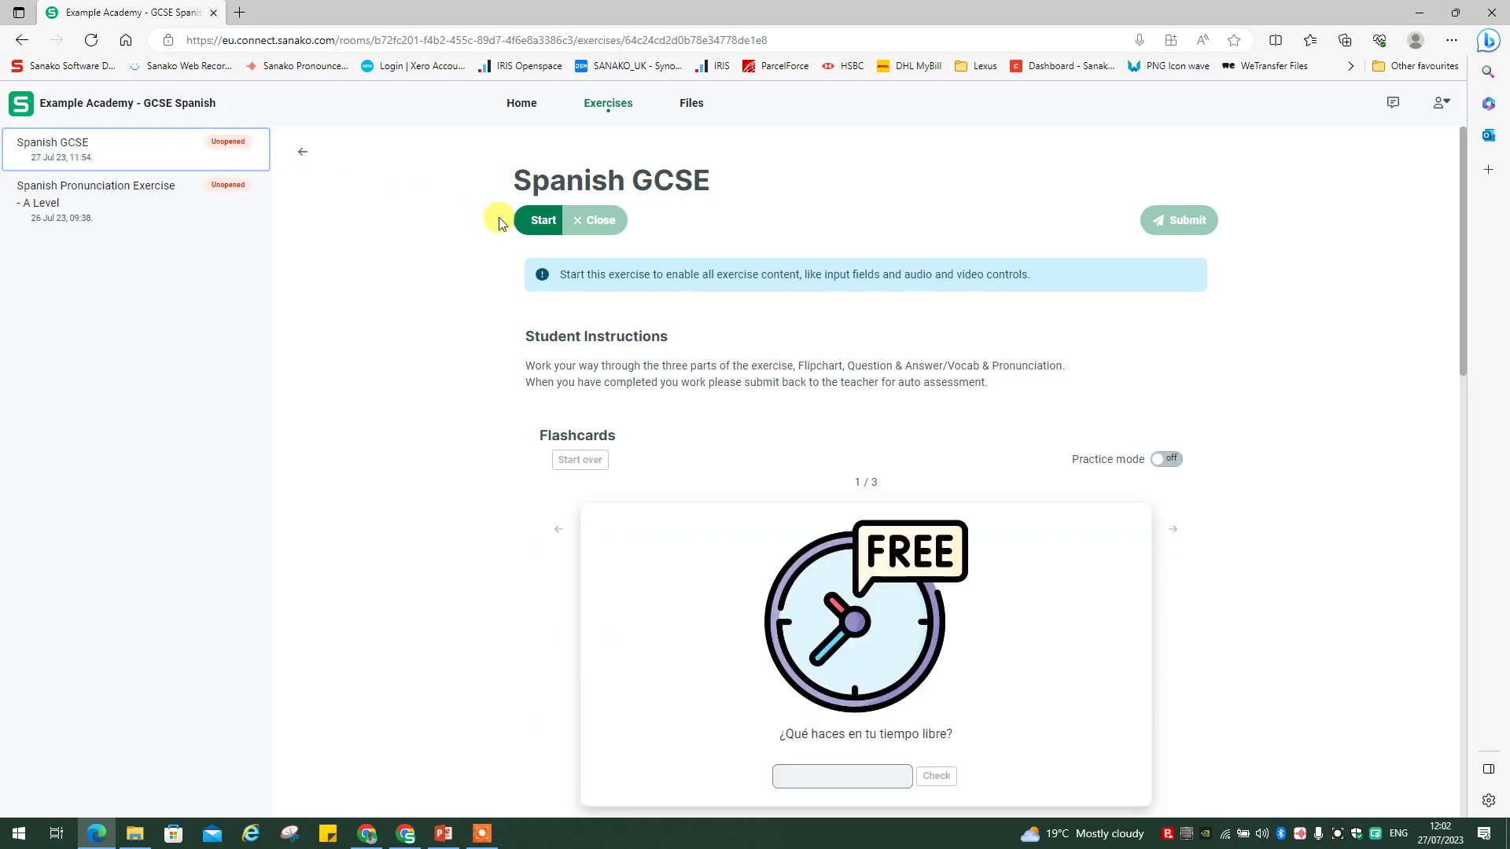
{"action": "left_click", "coordinate": [531, 225]}
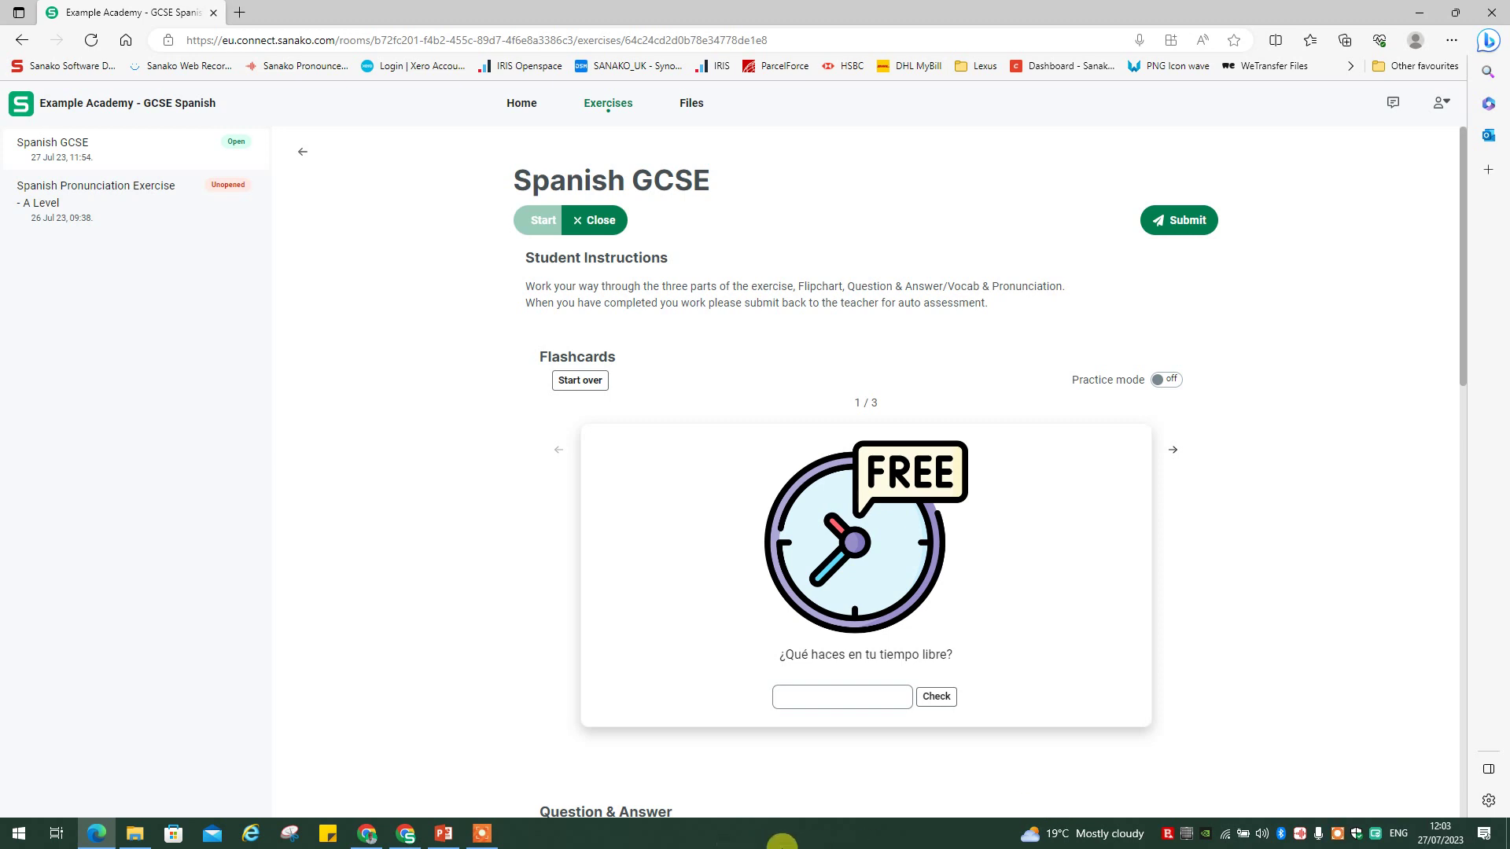
Step: Complete the first flashcard's answer ending 'ree time?', check it and flip it back
{"action": "left_click", "coordinate": [808, 694]}
{"action": "type", "text": "What do you do in your f"}
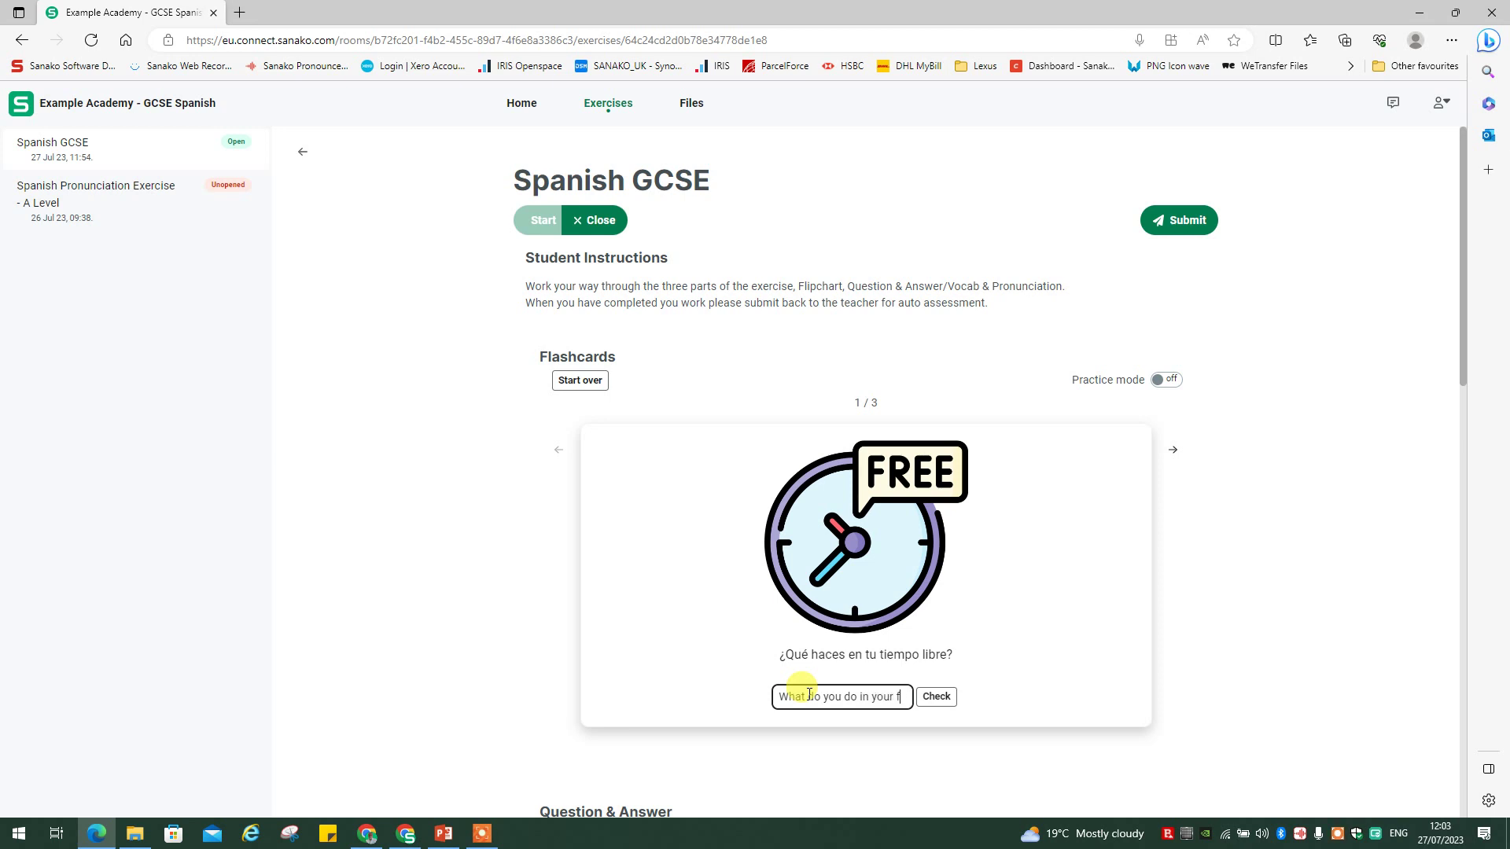
{"action": "type", "text": "ree"}
{"action": "type", "text": " time?"}
{"action": "left_click", "coordinate": [937, 698]}
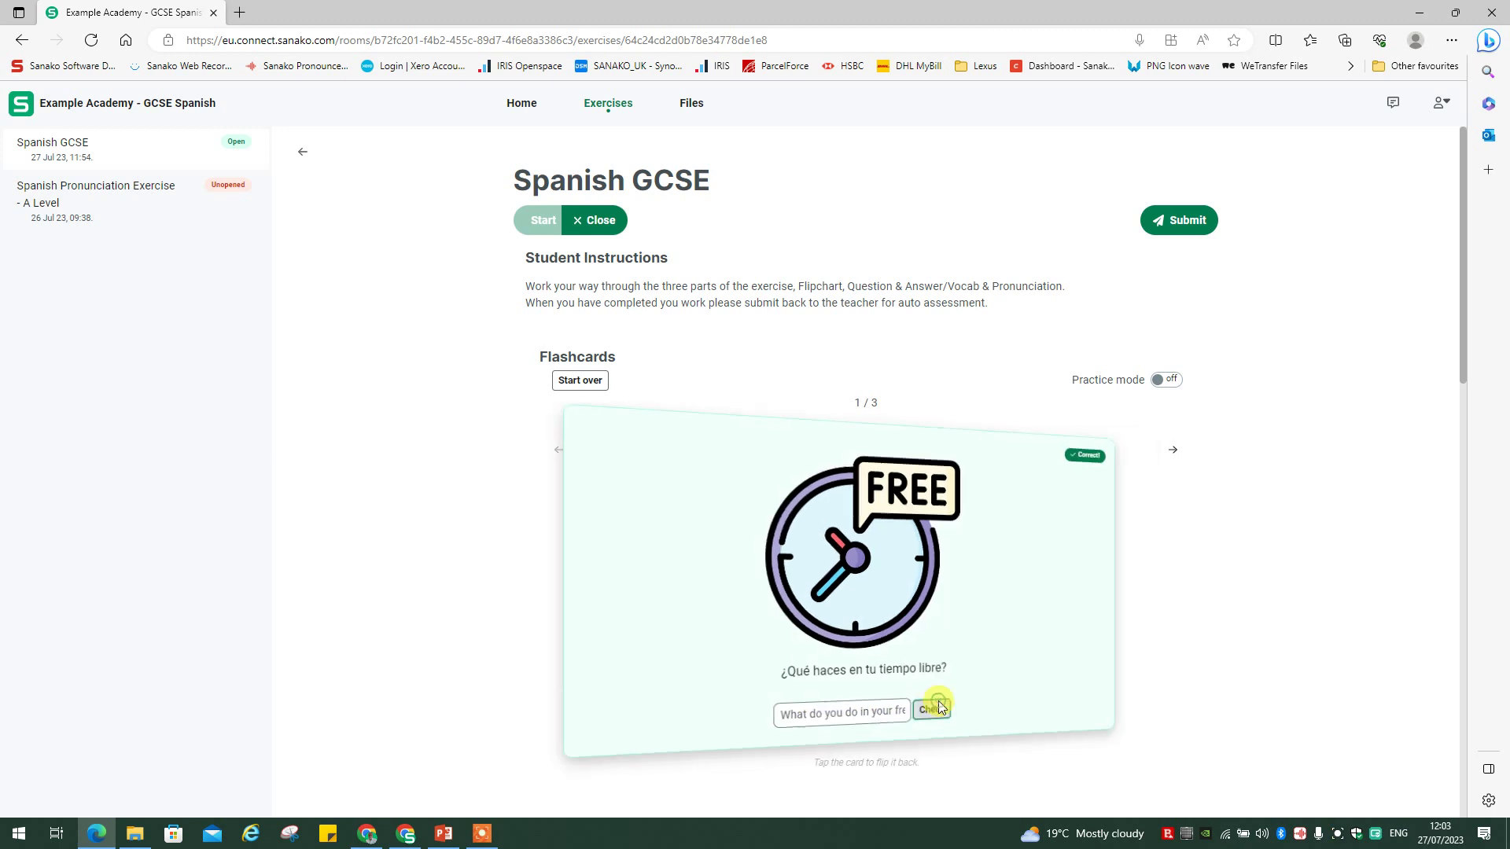
{"action": "left_click", "coordinate": [938, 701]}
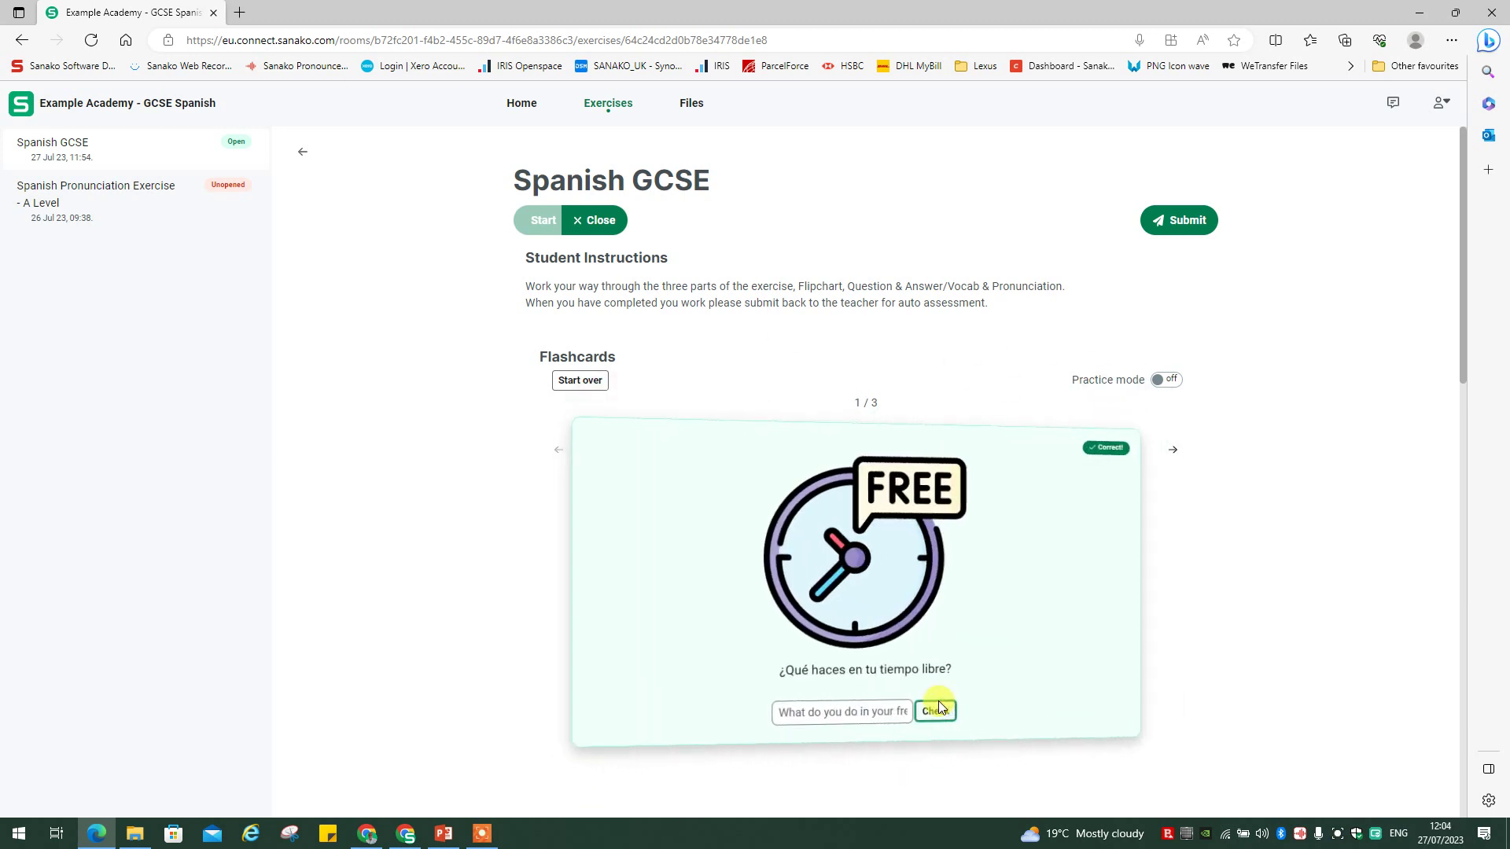
Step: Answer the Bailo card with 'I jump', check it and flip it back
{"action": "left_click", "coordinate": [1173, 449]}
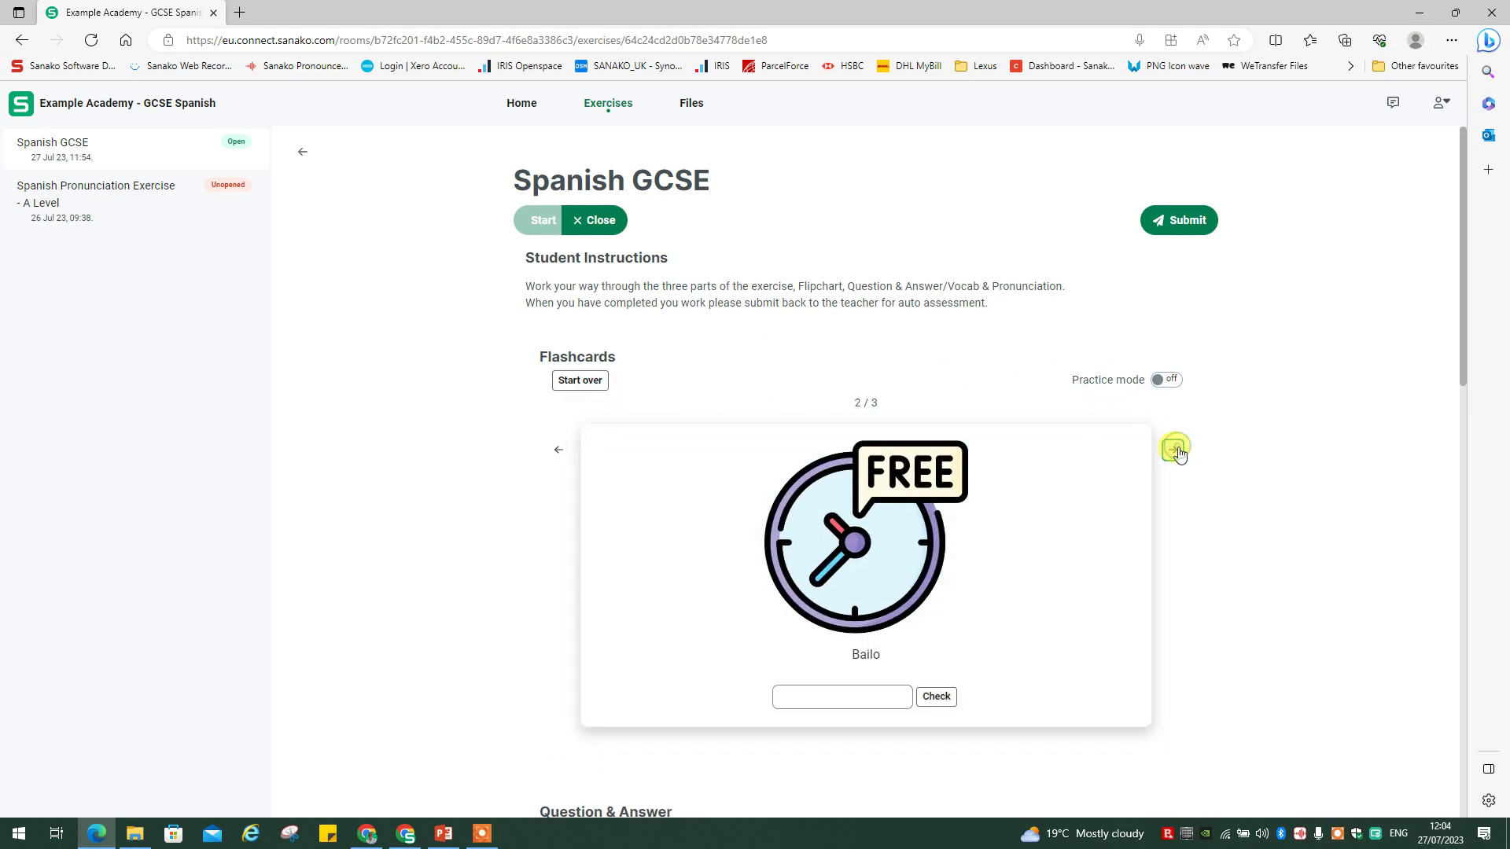
{"action": "left_click", "coordinate": [853, 697]}
{"action": "type", "text": "I jump"}
{"action": "left_click", "coordinate": [935, 698]}
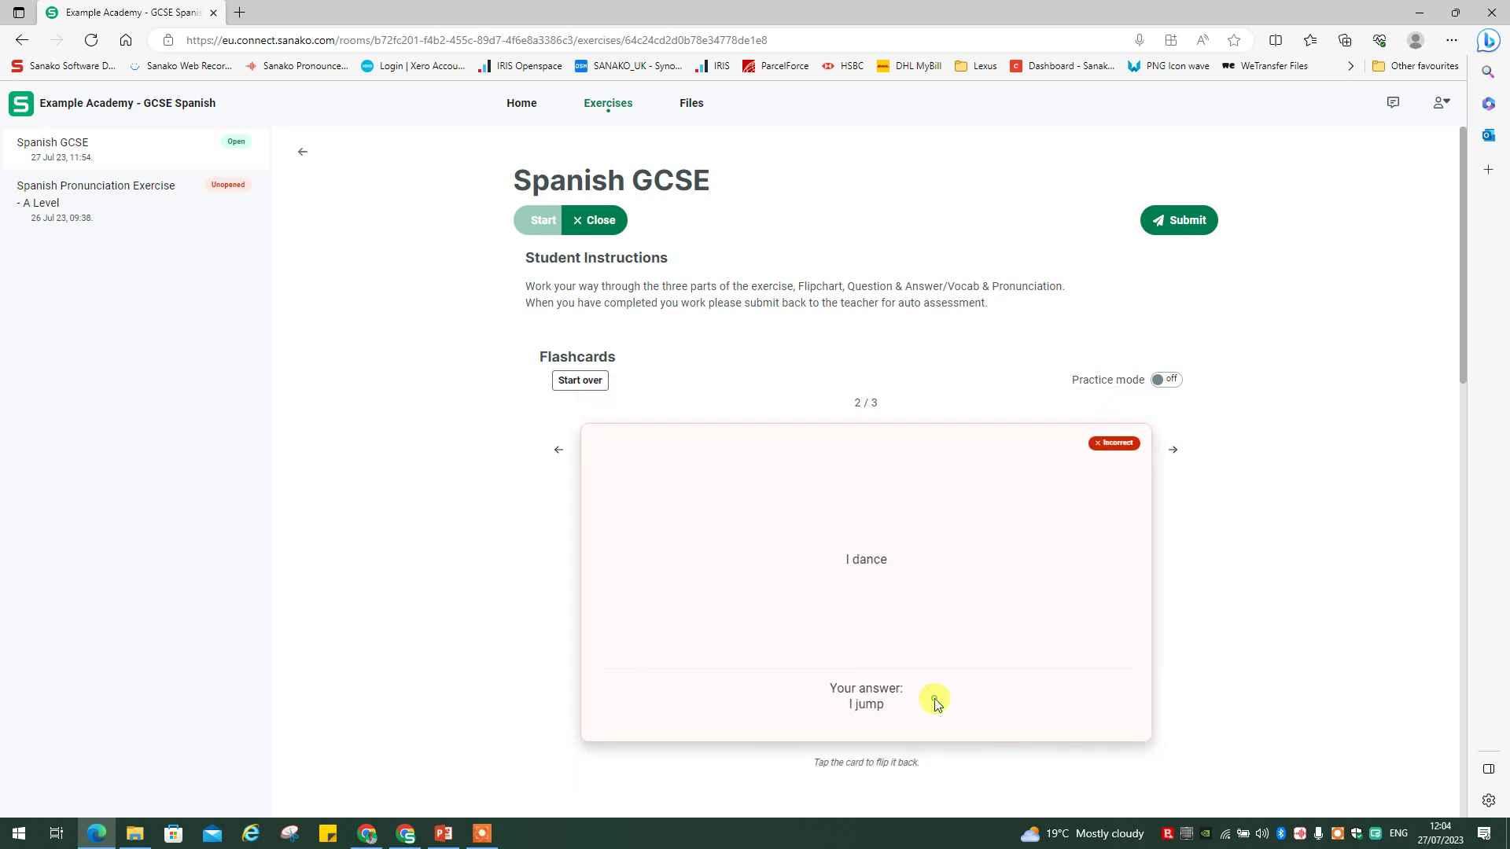
{"action": "left_click", "coordinate": [935, 703]}
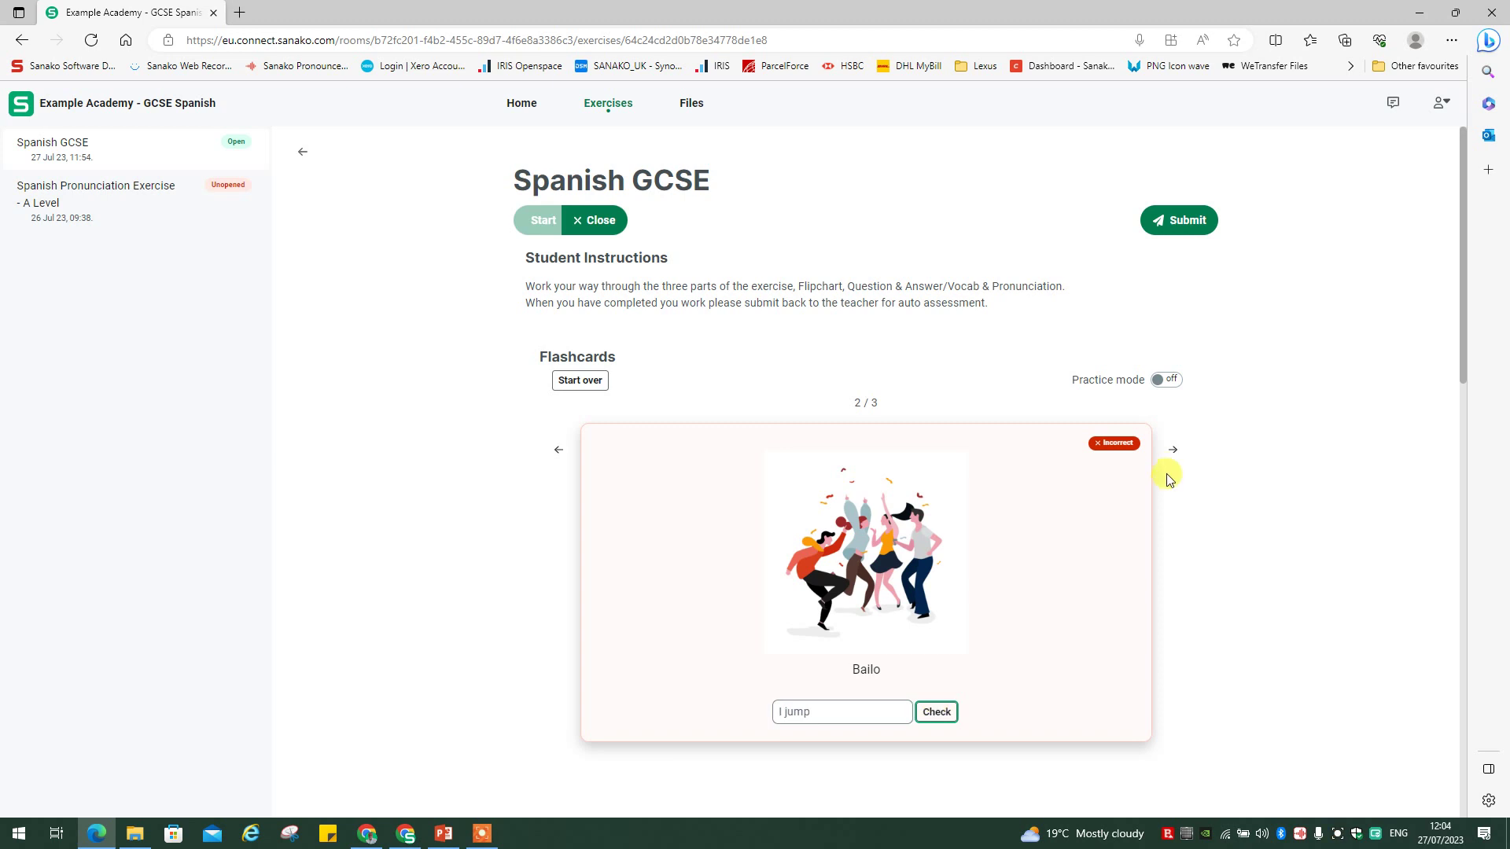
Step: Answer the Chateo por internet card with 'I chat online', check it and flip it back
{"action": "left_click", "coordinate": [1172, 449]}
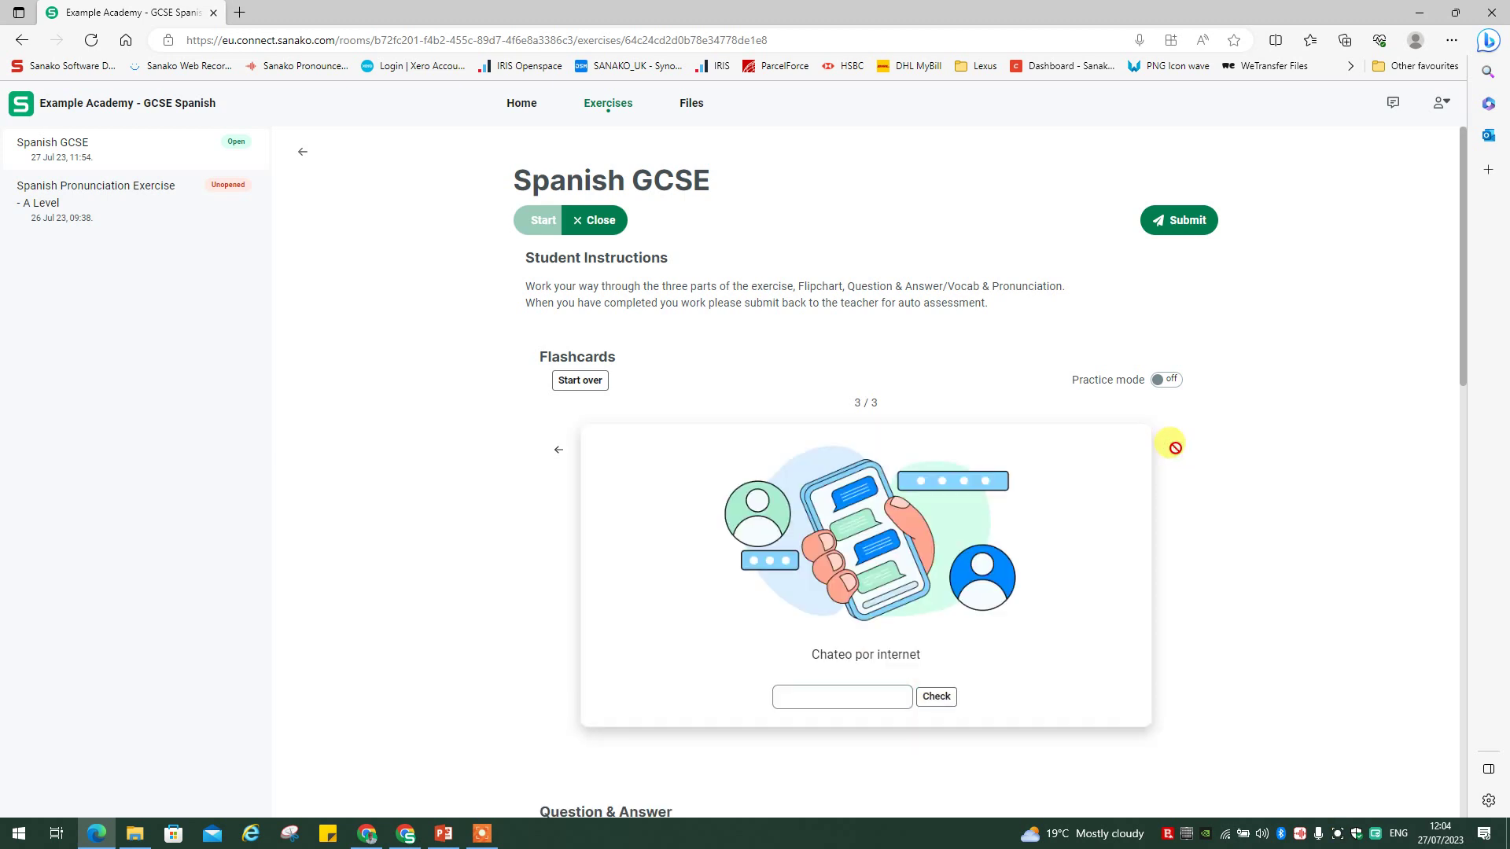
{"action": "left_click", "coordinate": [826, 696]}
{"action": "type", "text": "I chat online"}
{"action": "left_click", "coordinate": [941, 706]}
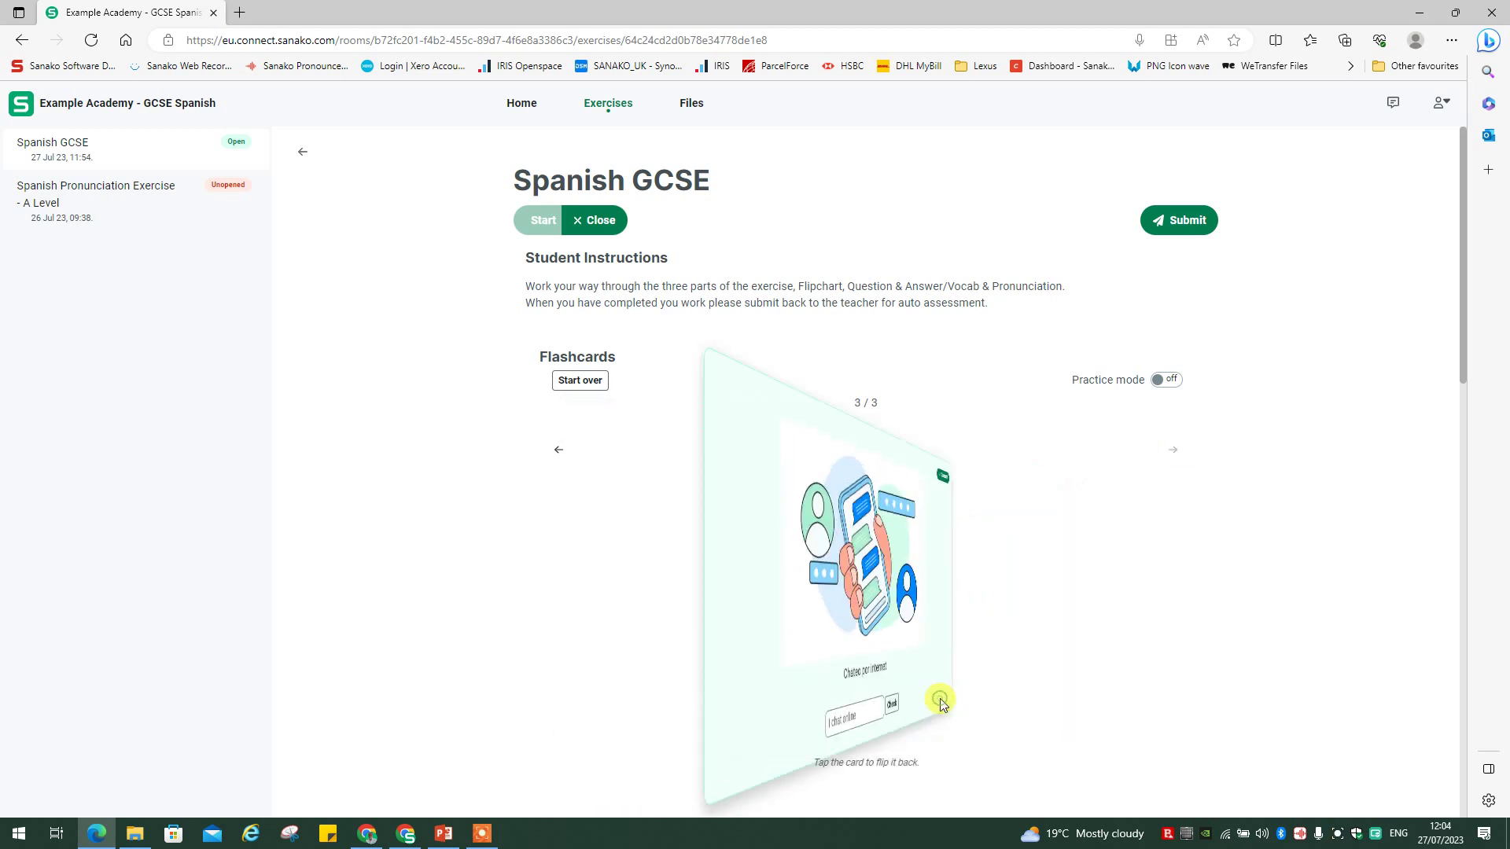
{"action": "left_click", "coordinate": [941, 700]}
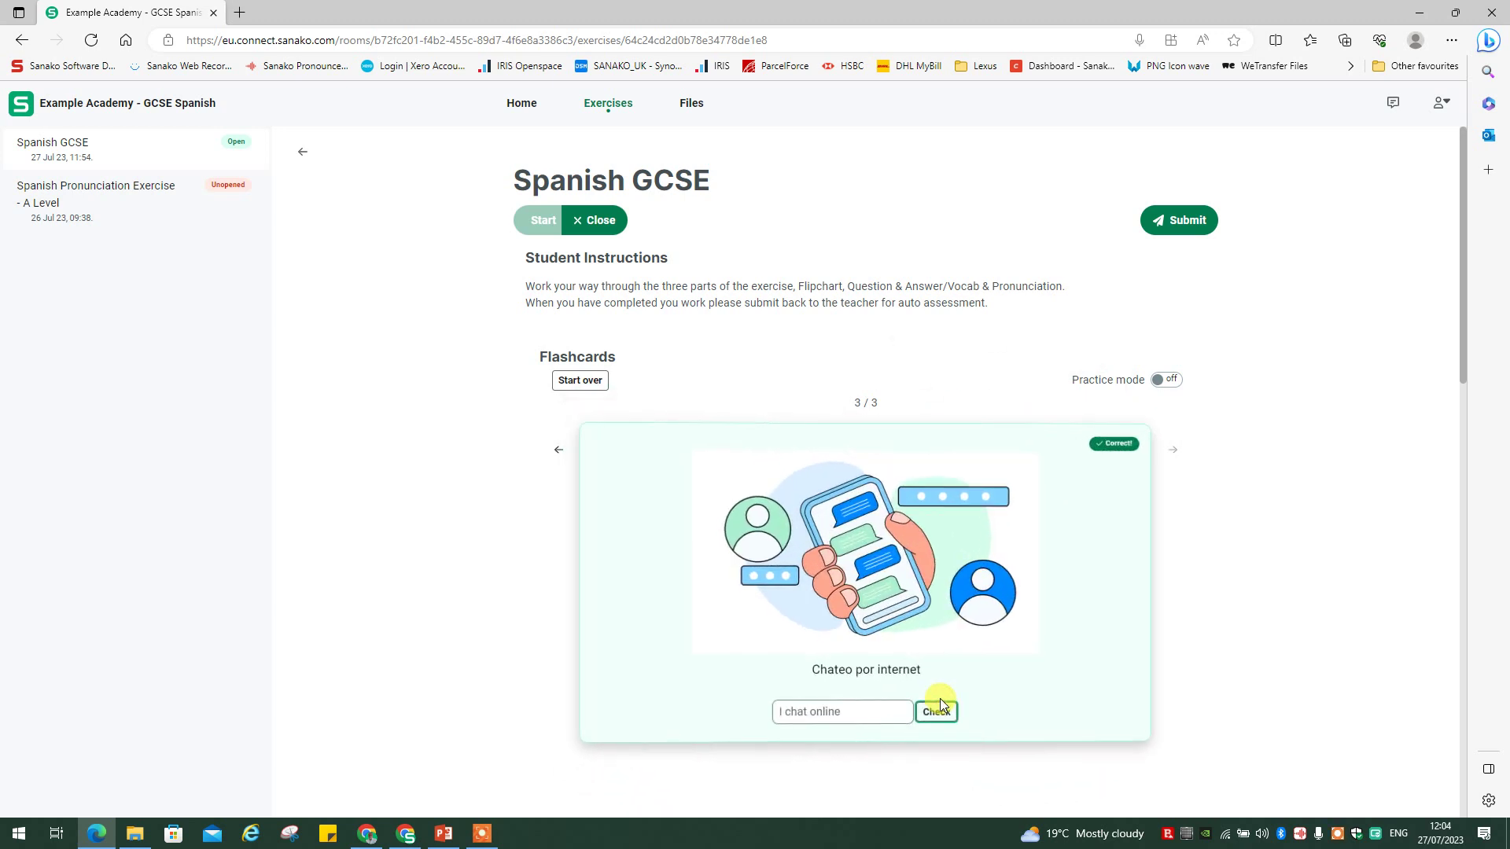
Step: Type English meanings into all eight Q&A fields, ending with 'I go out with my friends'
{"action": "scroll", "coordinate": [892, 686], "scroll_direction": "down", "scroll_amount": 4}
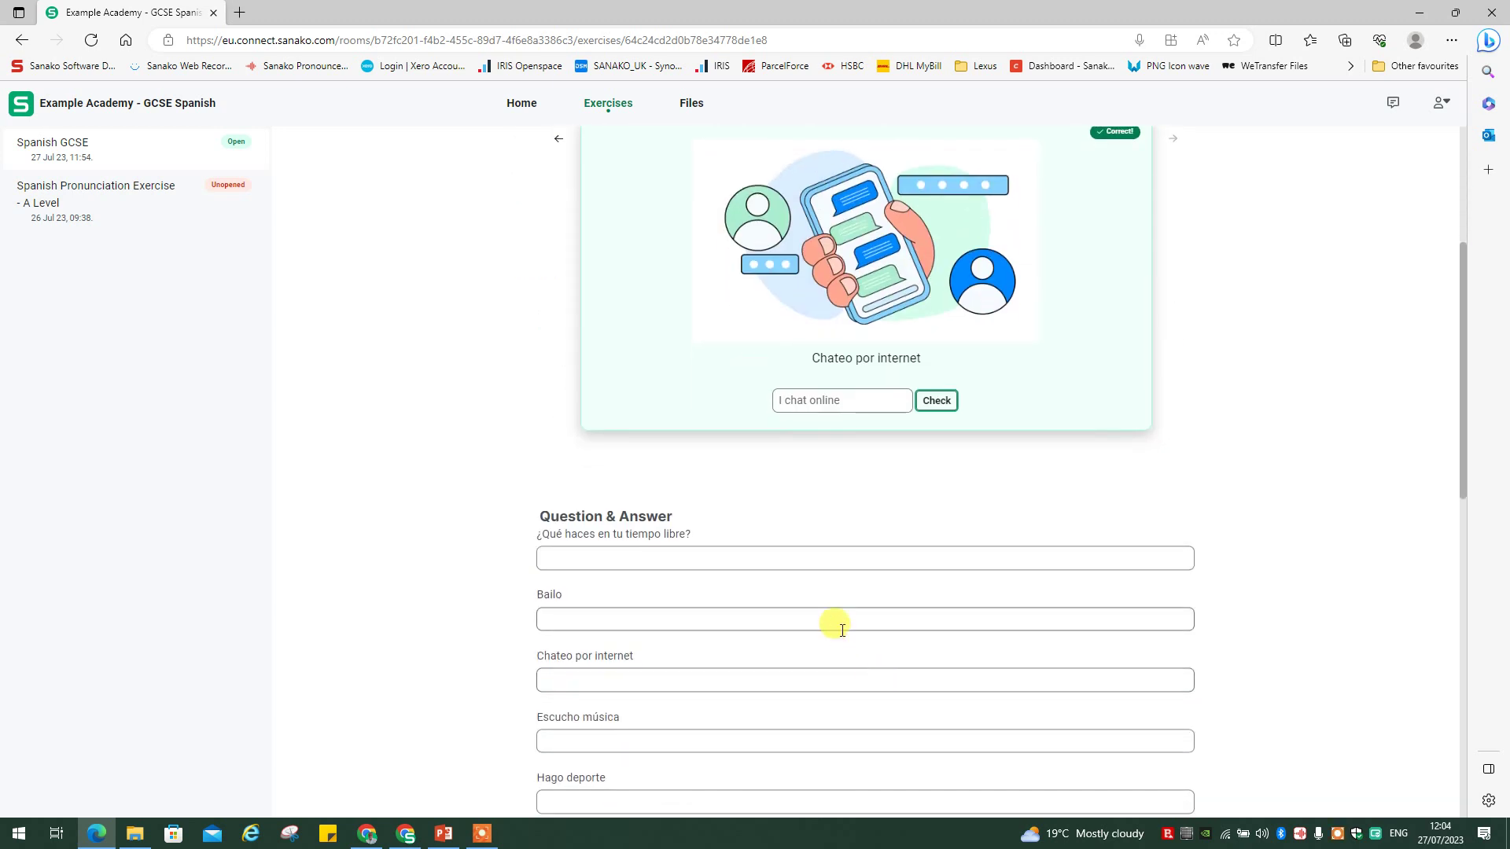
{"action": "scroll", "coordinate": [818, 622], "scroll_direction": "down", "scroll_amount": 1}
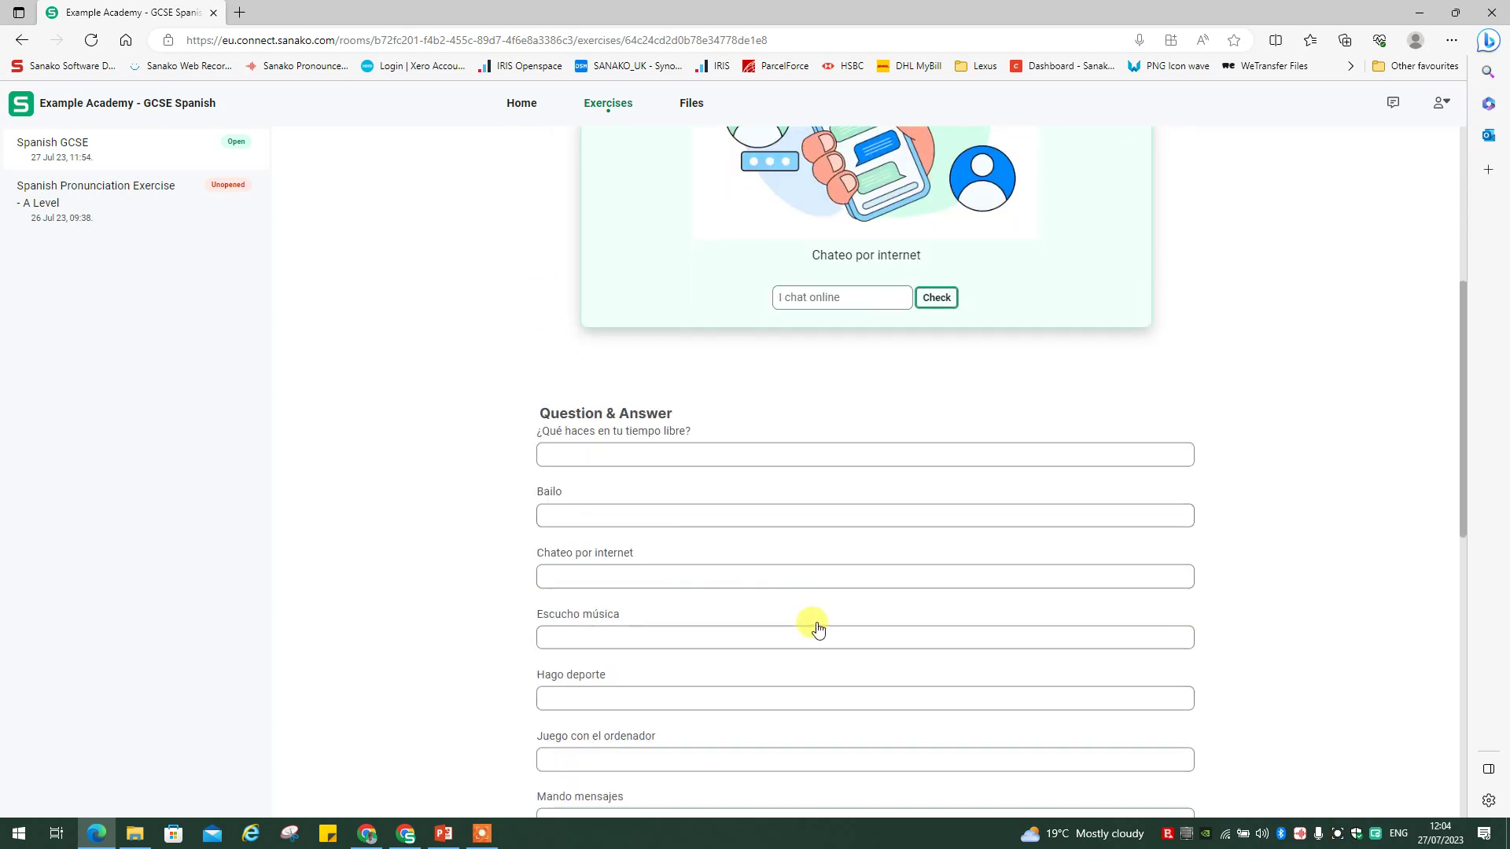
{"action": "left_click", "coordinate": [570, 454]}
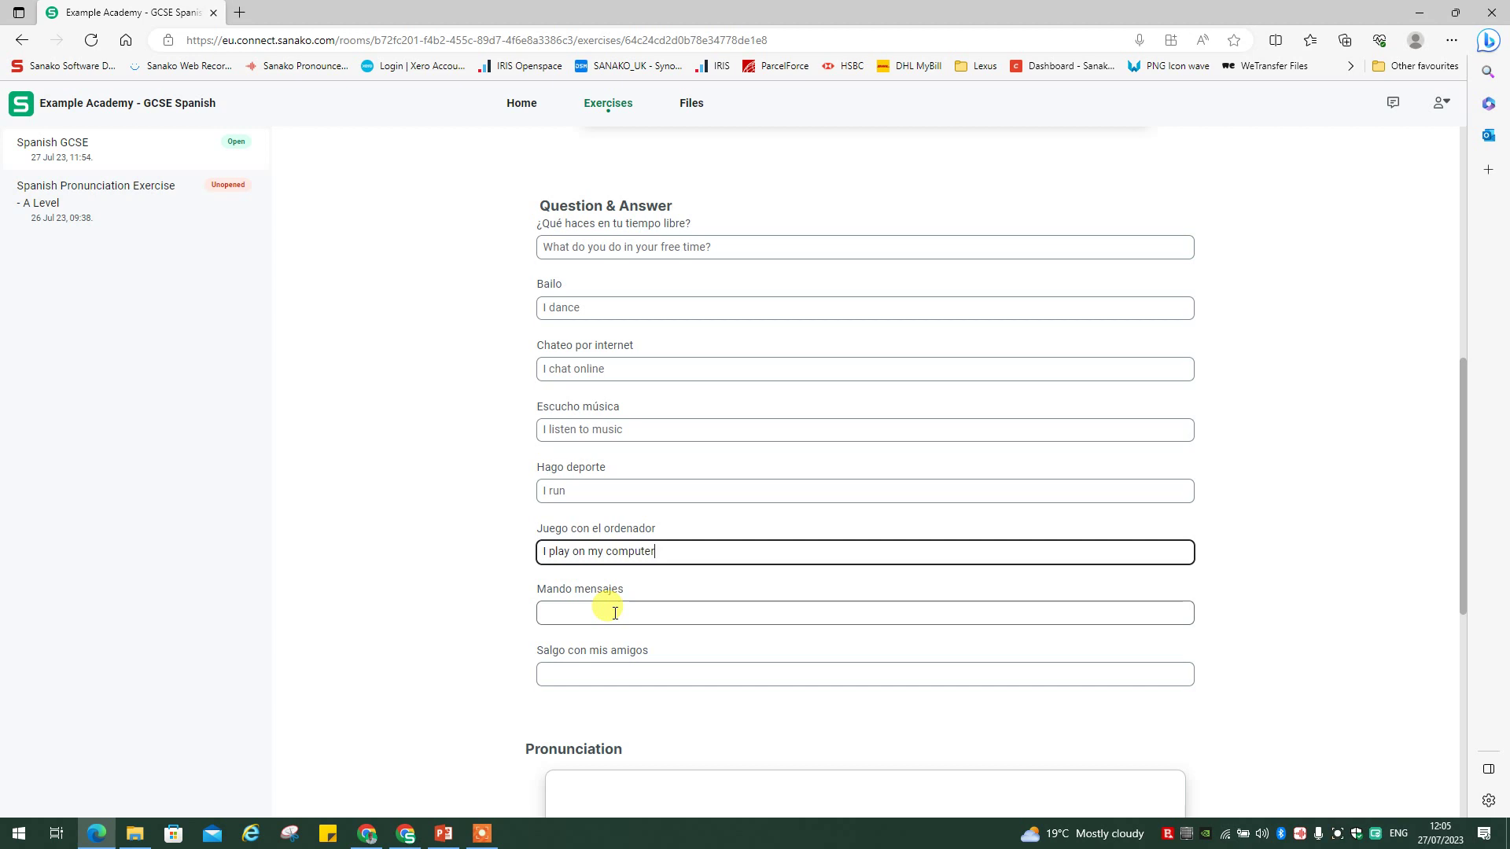
{"action": "scroll", "coordinate": [685, 700], "scroll_direction": "down", "scroll_amount": 4}
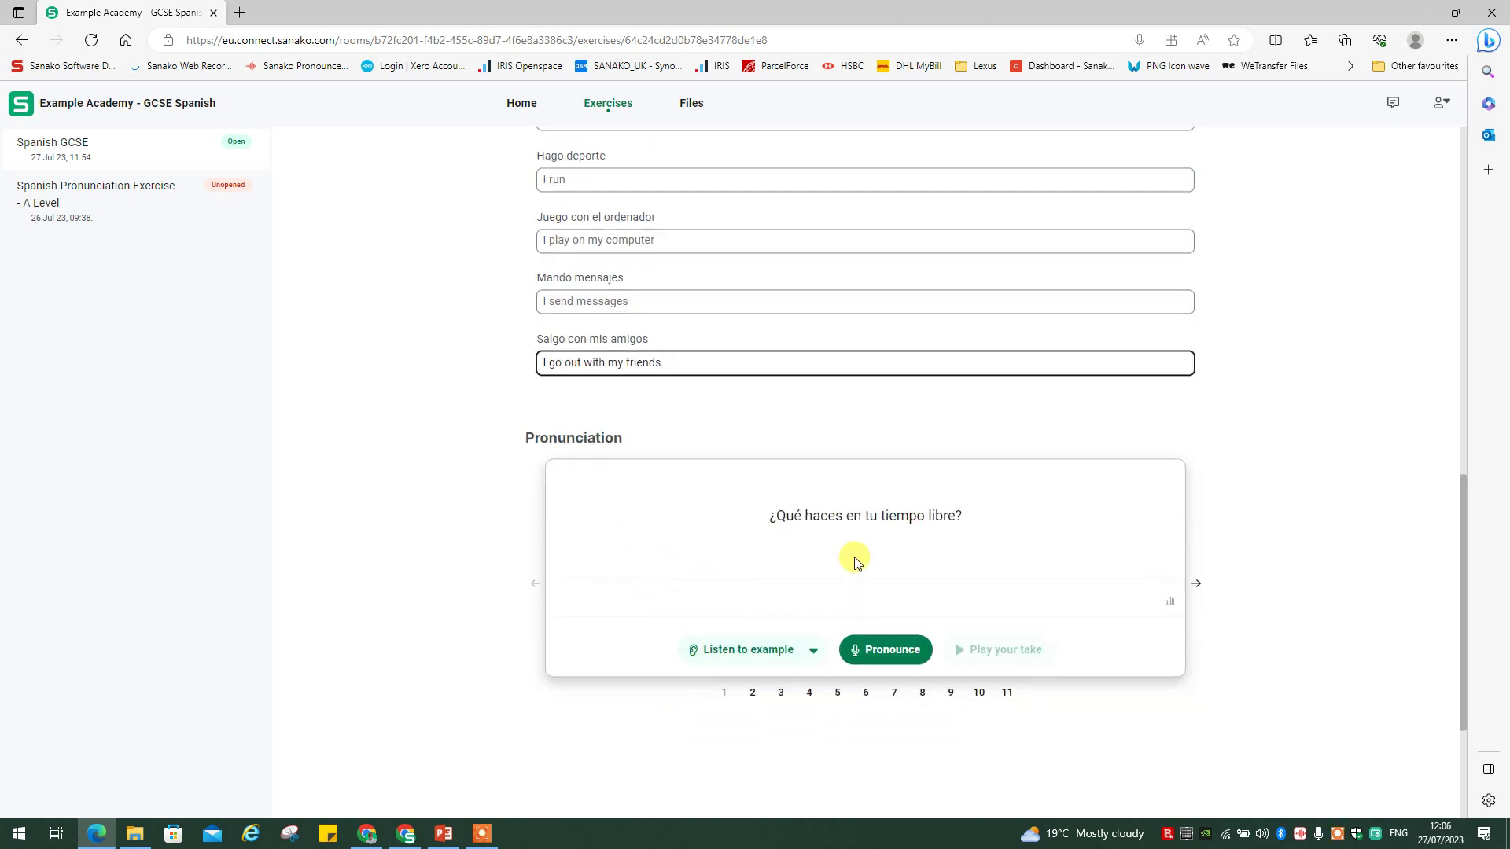
Step: Set voice options, hear the first phrase's example and record its pronunciation
{"action": "left_click", "coordinate": [811, 659]}
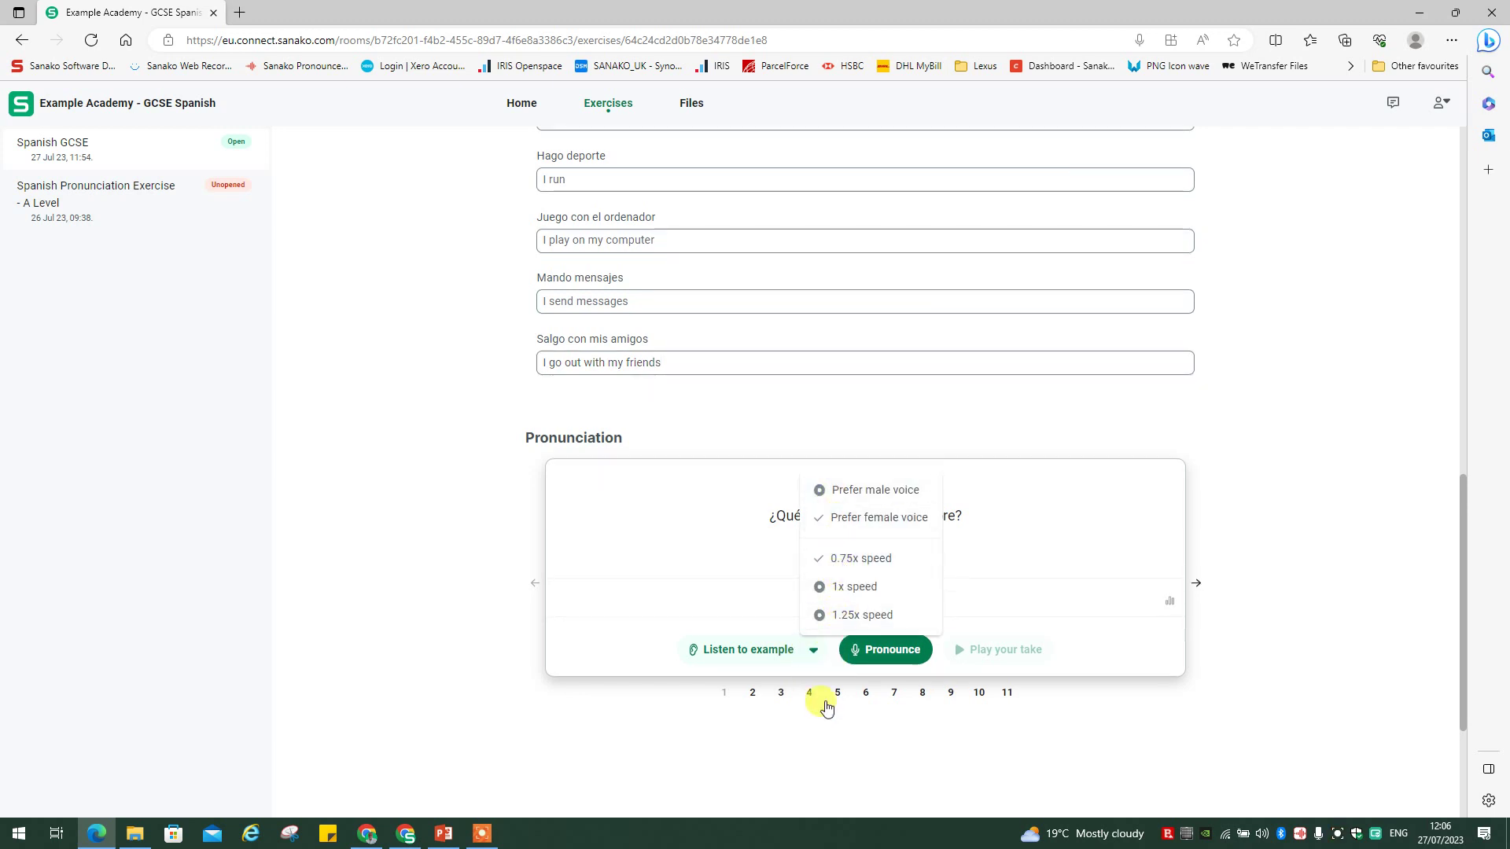
{"action": "left_click", "coordinate": [730, 653]}
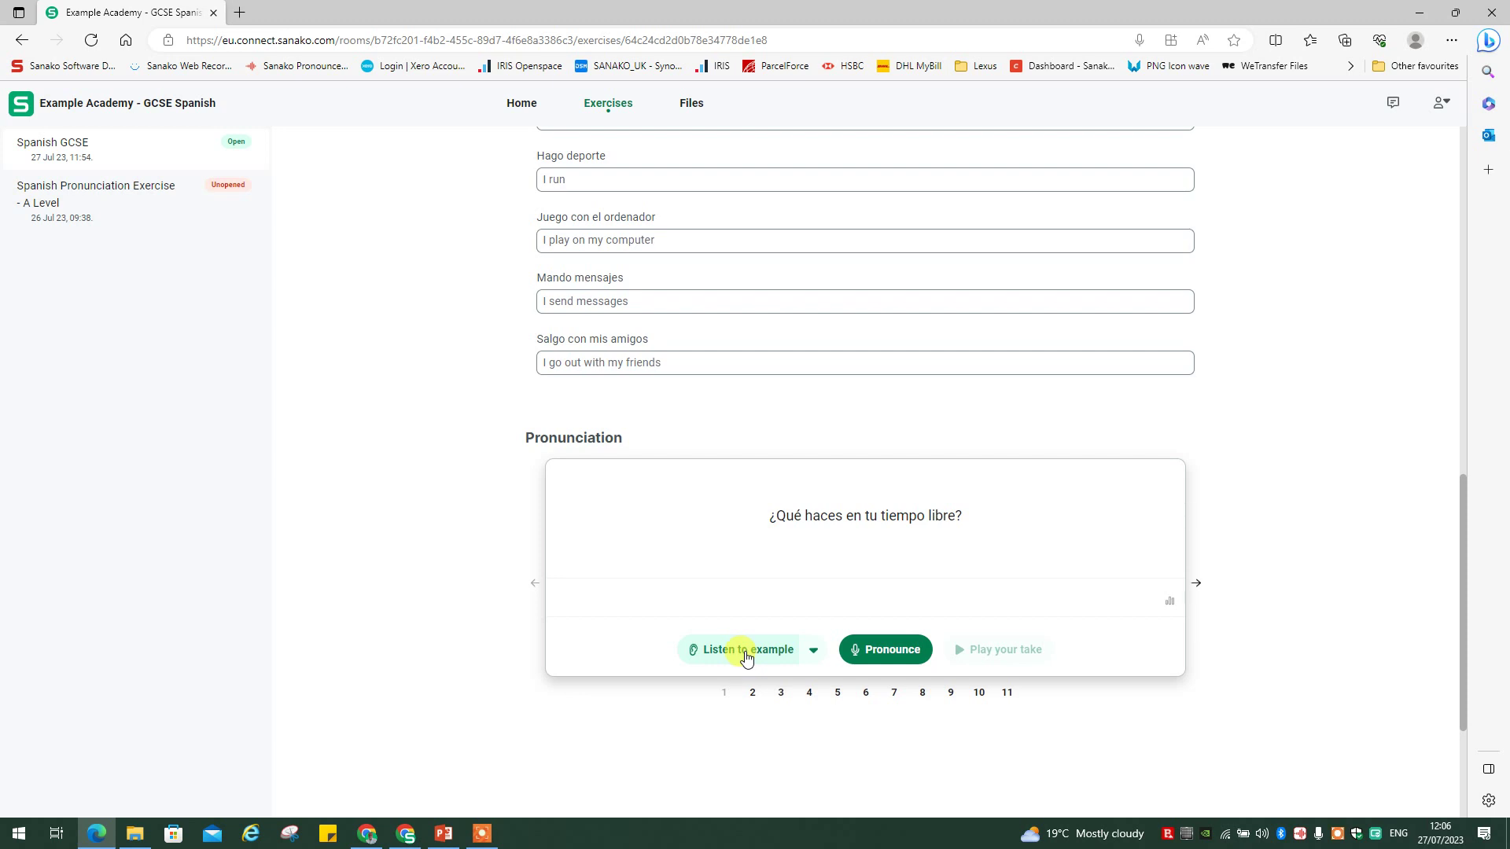
{"action": "left_click", "coordinate": [879, 658]}
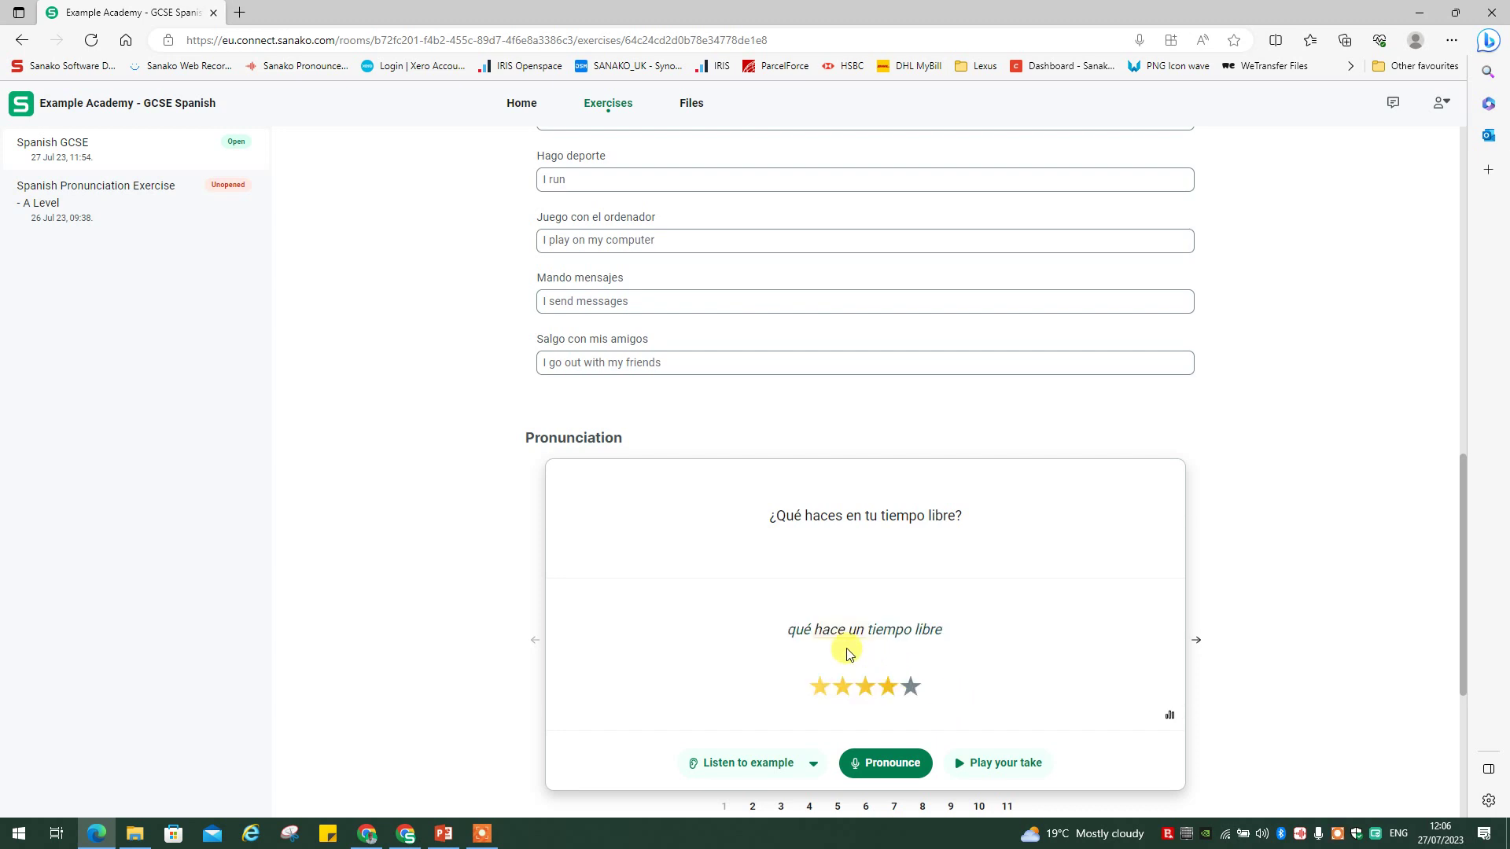
Step: Hear the examples for Bailo and Chateo por internet and record their pronunciations
{"action": "left_click", "coordinate": [1196, 642]}
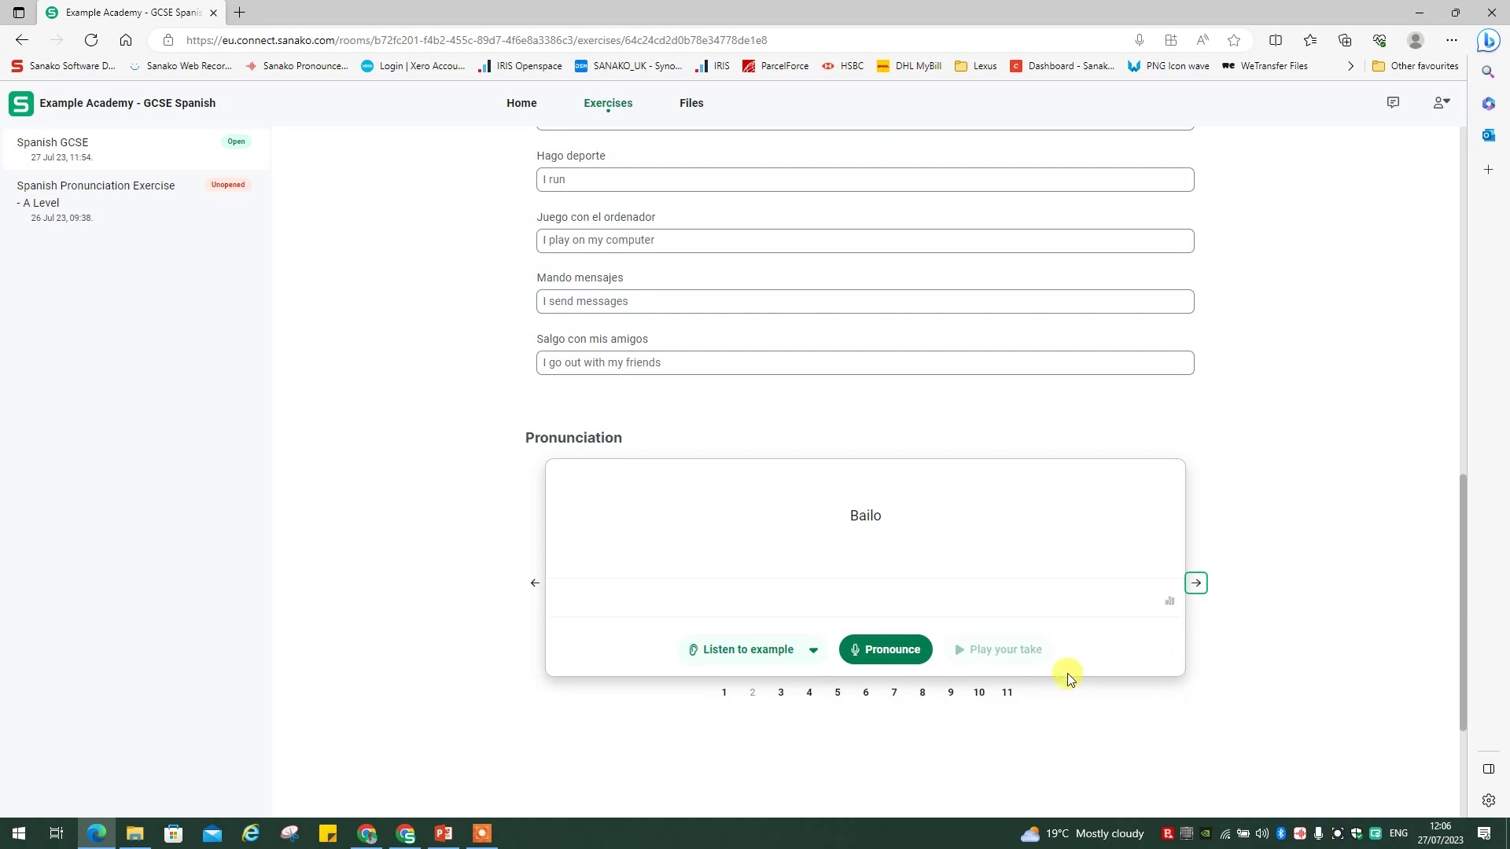
{"action": "left_click", "coordinate": [759, 663]}
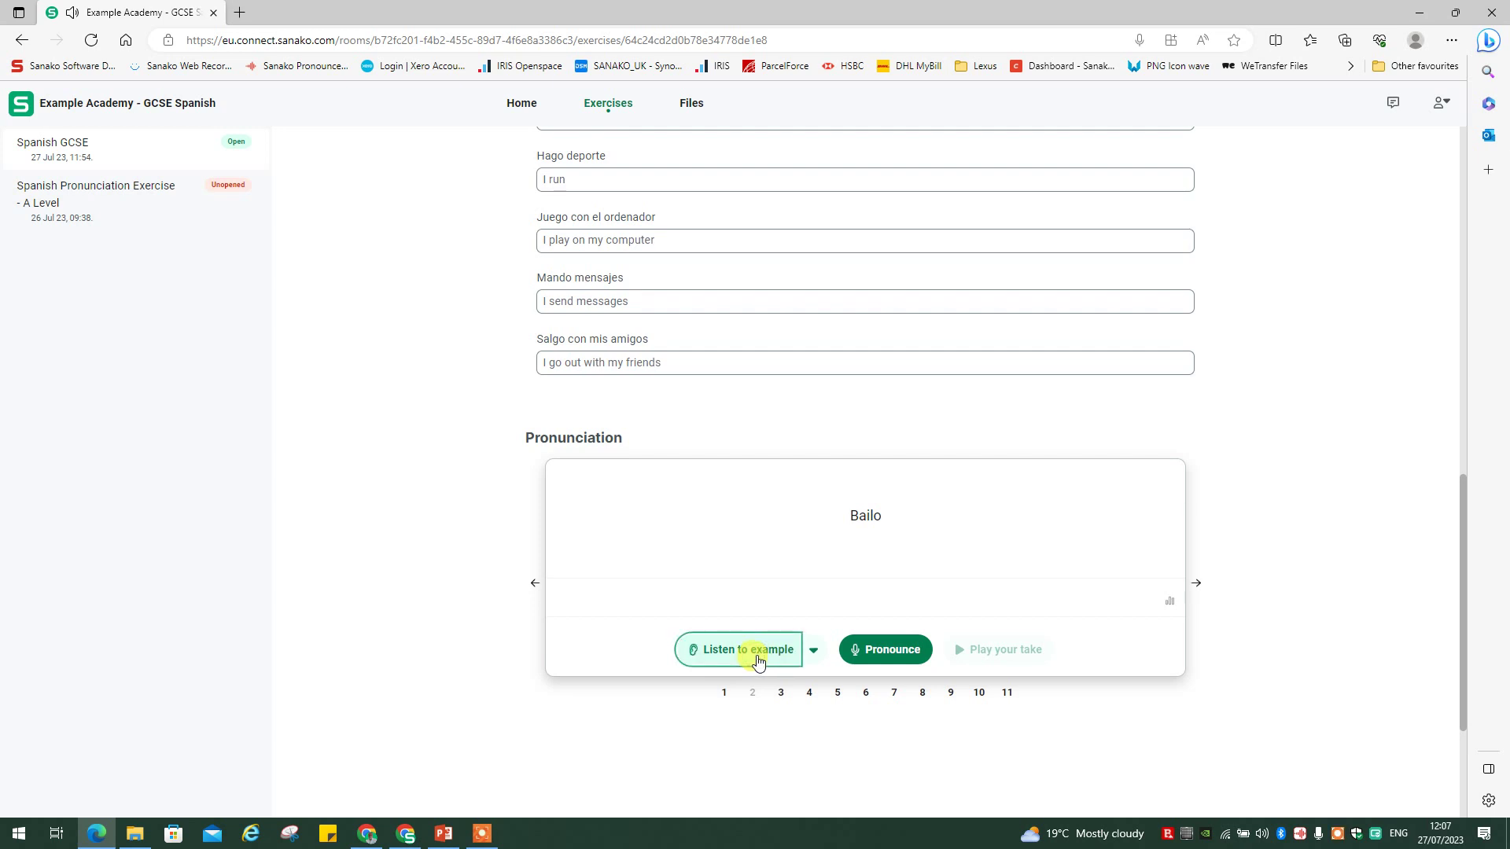
{"action": "left_click", "coordinate": [759, 662]}
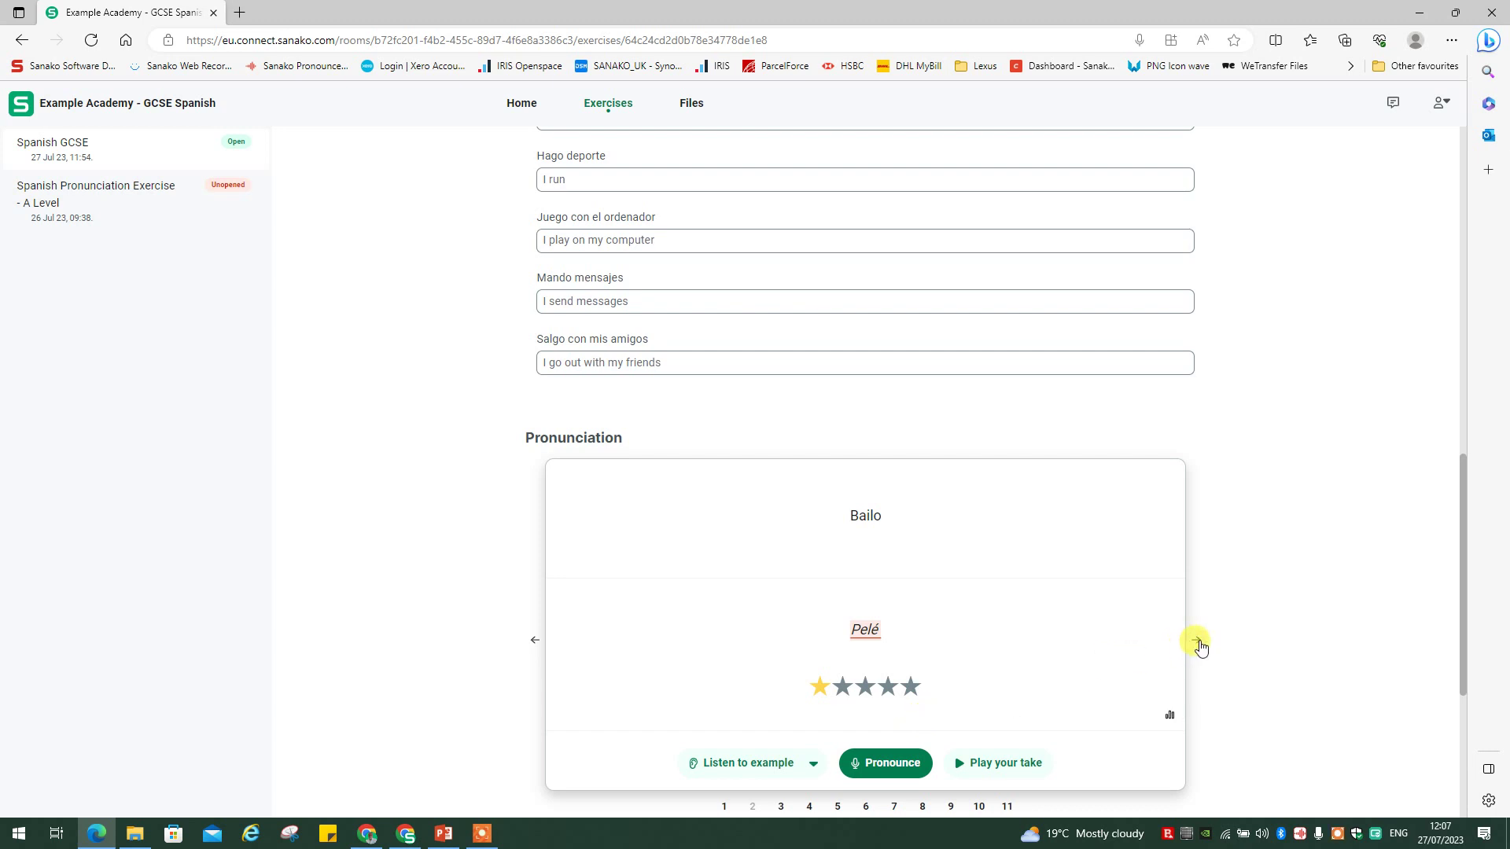
{"action": "left_click", "coordinate": [1197, 644]}
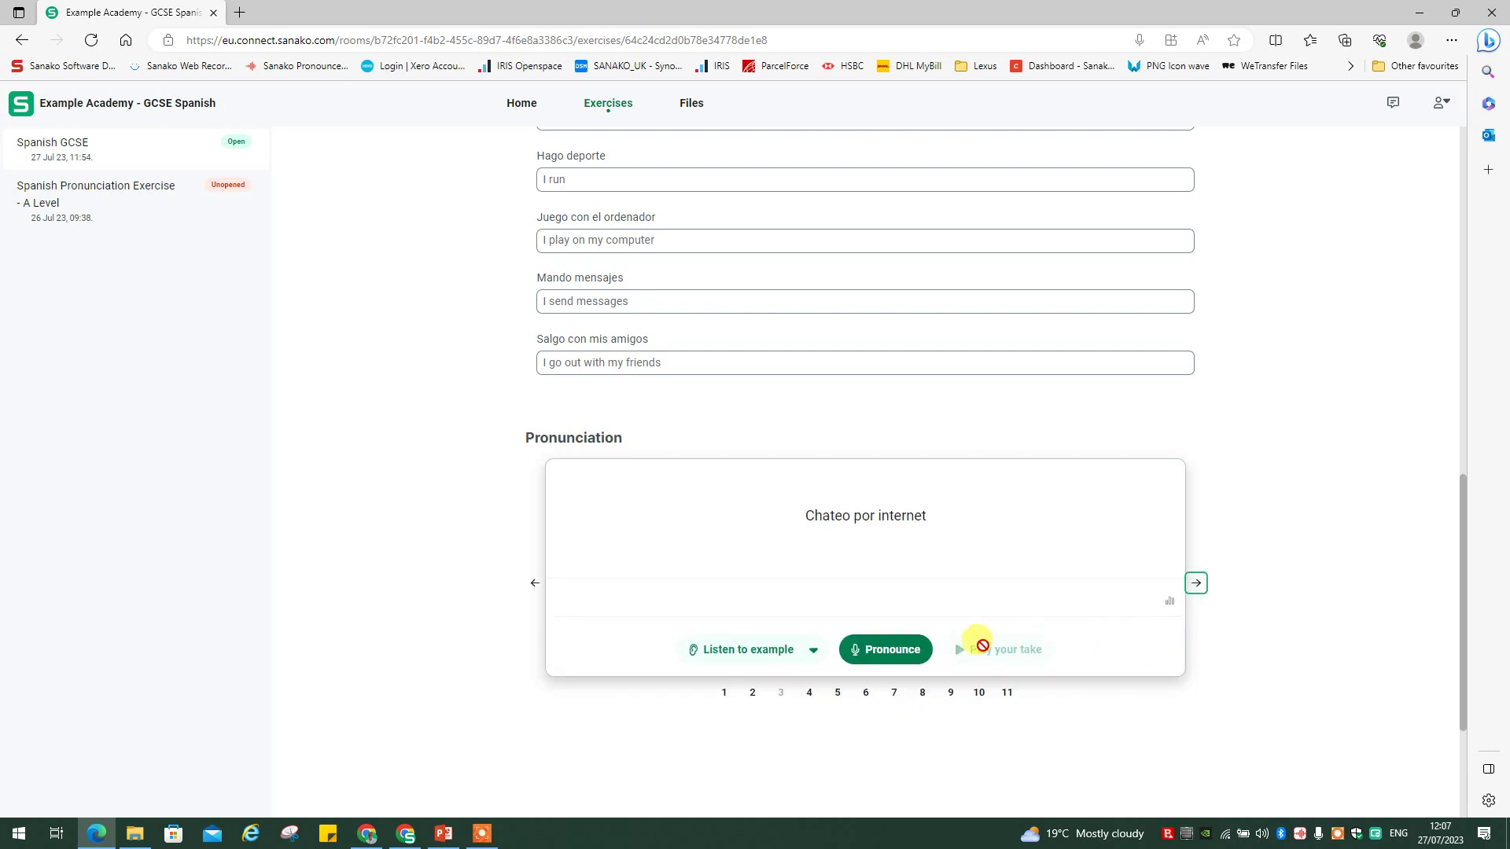
{"action": "left_click", "coordinate": [740, 656]}
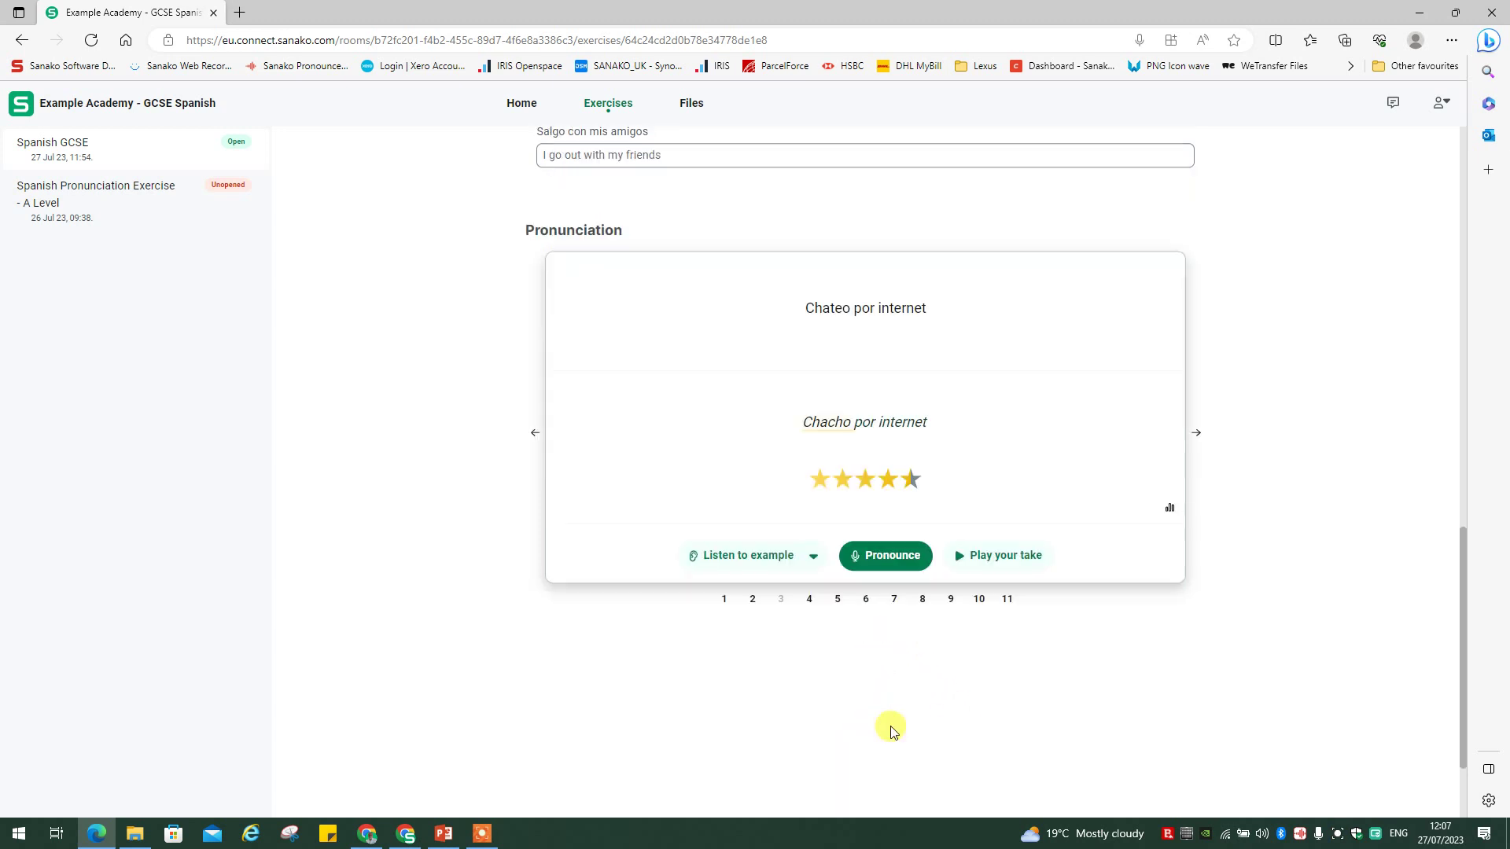
{"action": "scroll", "coordinate": [887, 739], "scroll_direction": "down", "scroll_amount": 3}
{"action": "scroll", "coordinate": [955, 683], "scroll_direction": "up", "scroll_amount": 15}
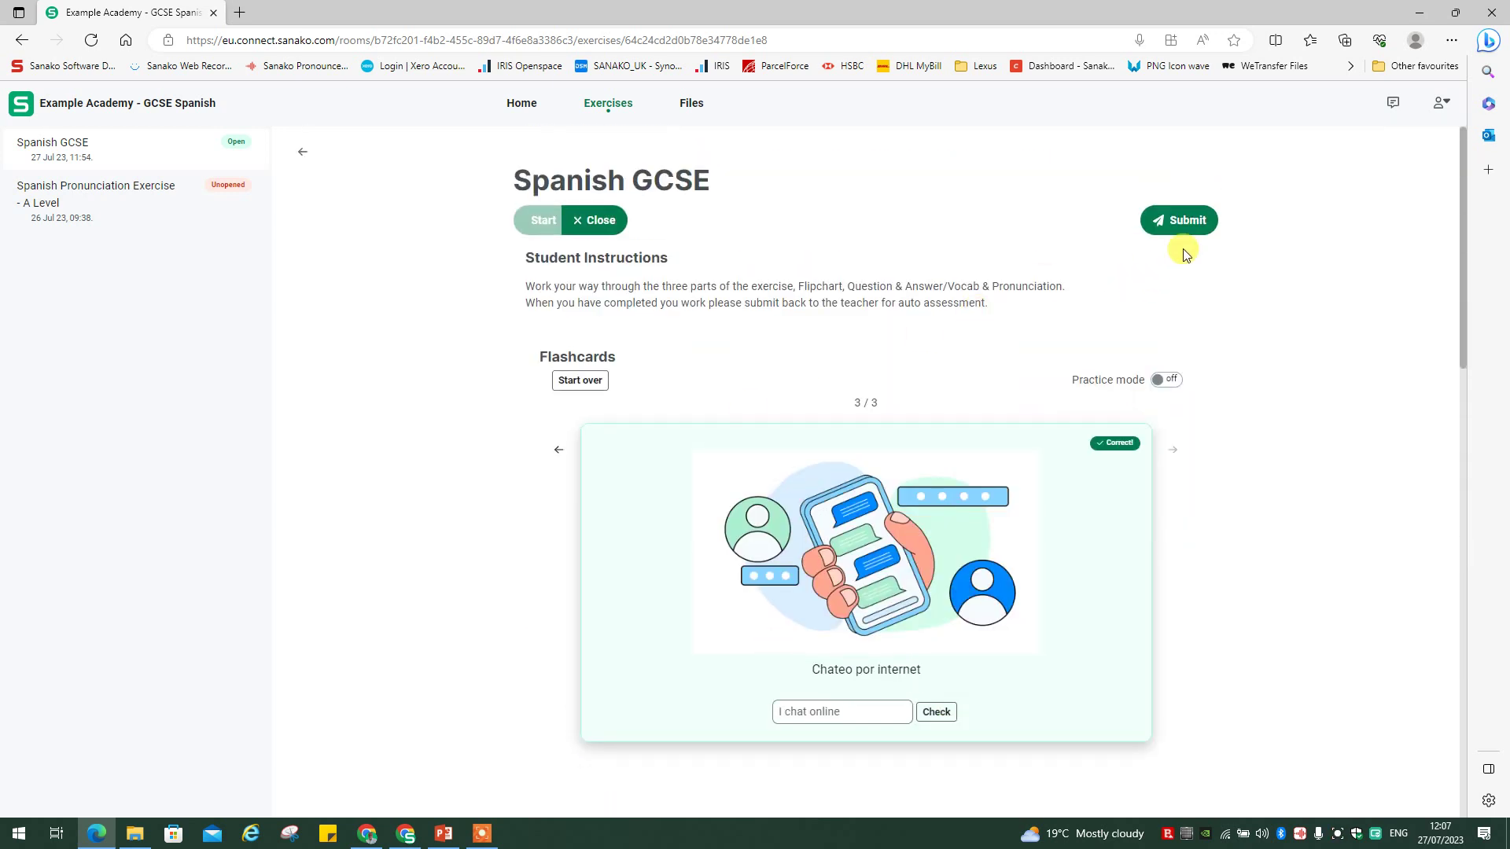
Step: Submit the student's finished Spanish GCSE exercise to the teacher
{"action": "left_click", "coordinate": [1172, 223]}
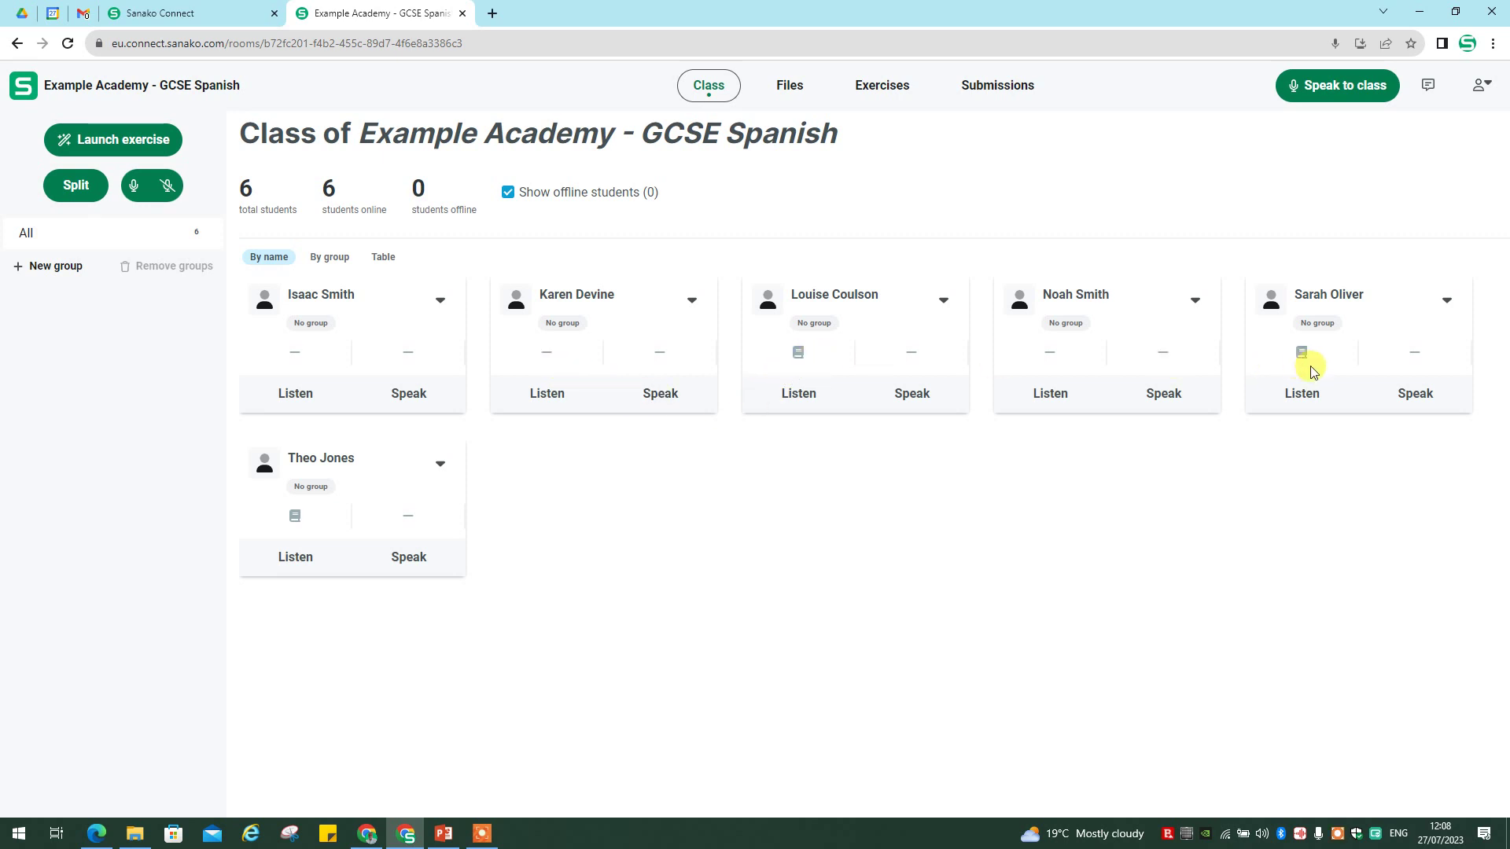
Step: Collect the three in-progress Spanish GCSE attempts, bringing the exercise's submissions to 6
{"action": "left_click", "coordinate": [997, 89]}
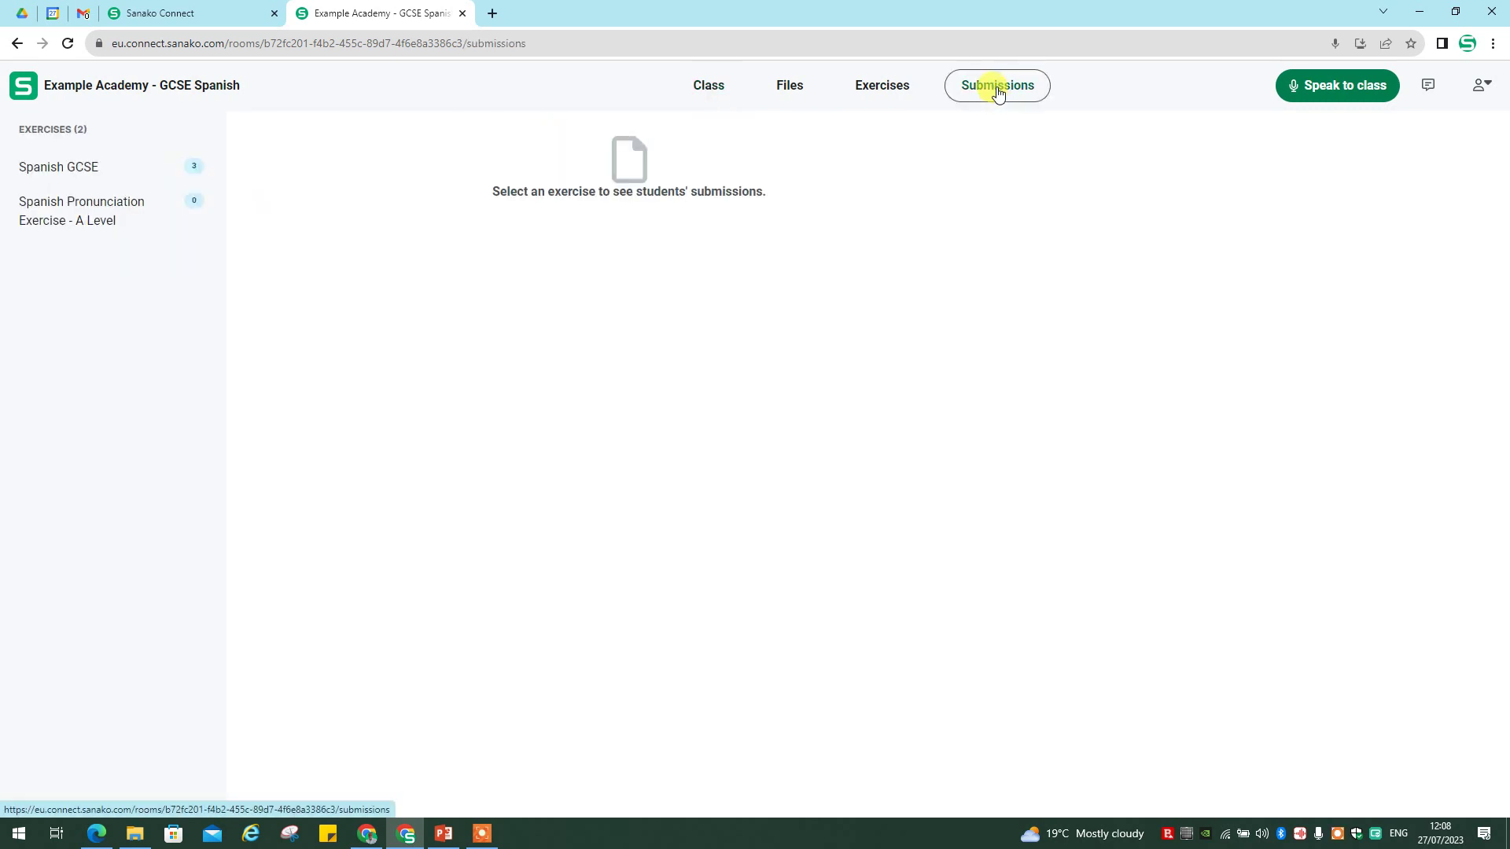
{"action": "left_click", "coordinate": [104, 172]}
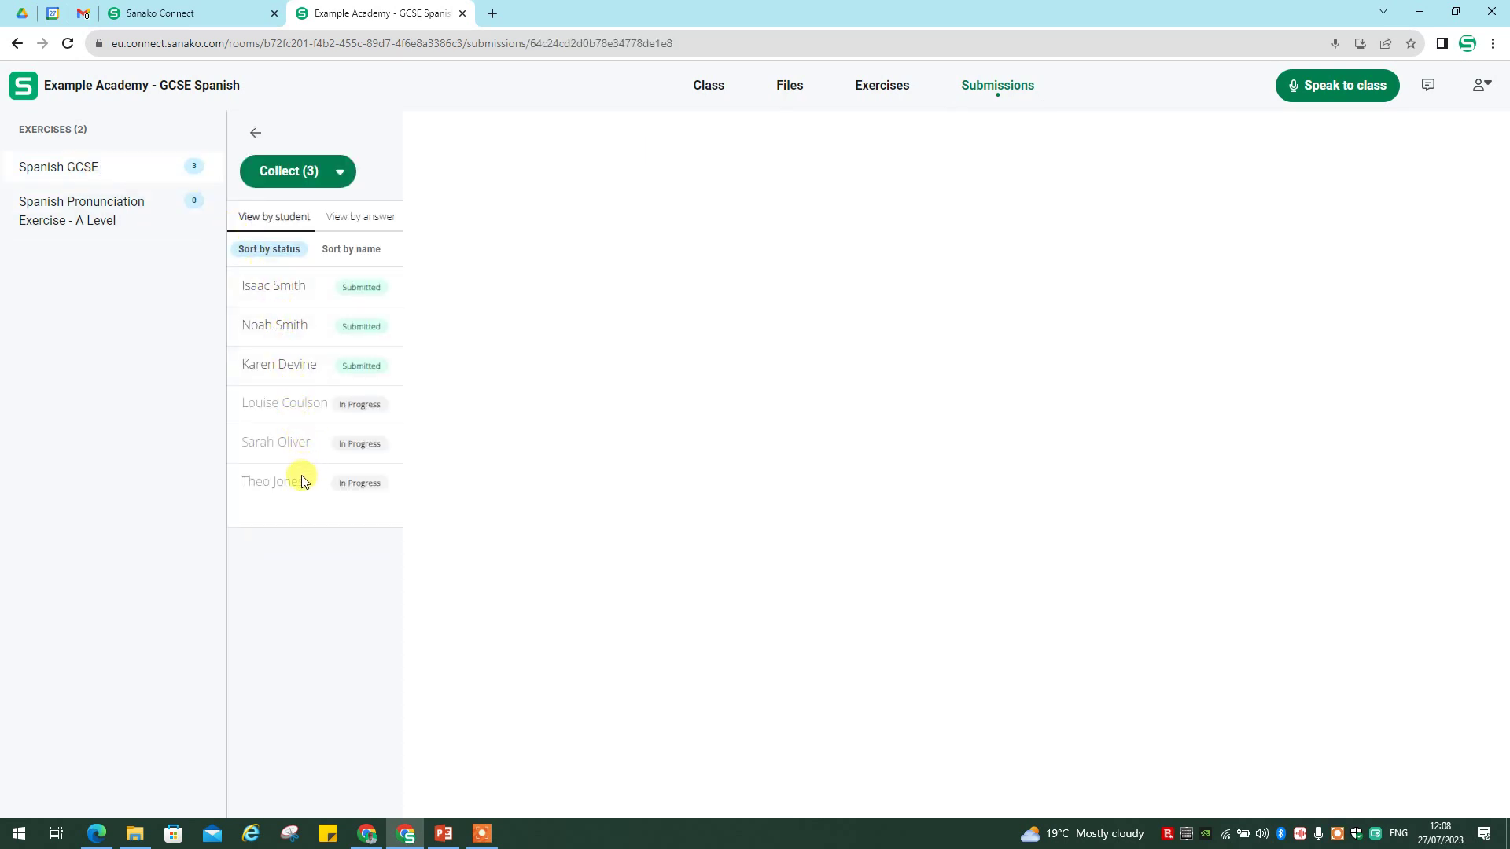
{"action": "left_click", "coordinate": [275, 170]}
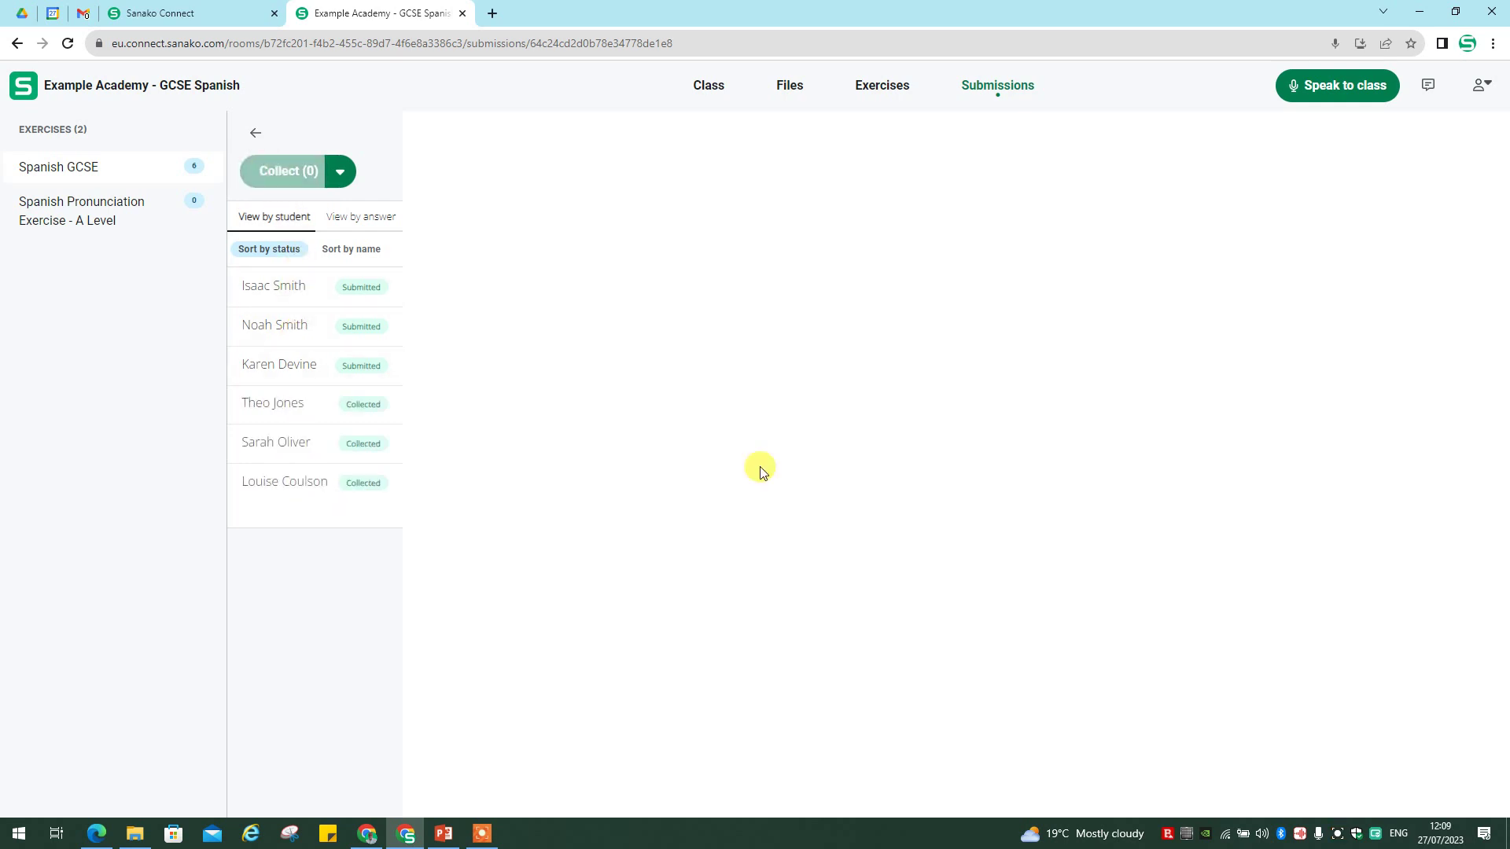
Step: Review the first student's results (Q&A 7/8, phrase star ratings) and the first phrase's attempt history
{"action": "left_click", "coordinate": [290, 293]}
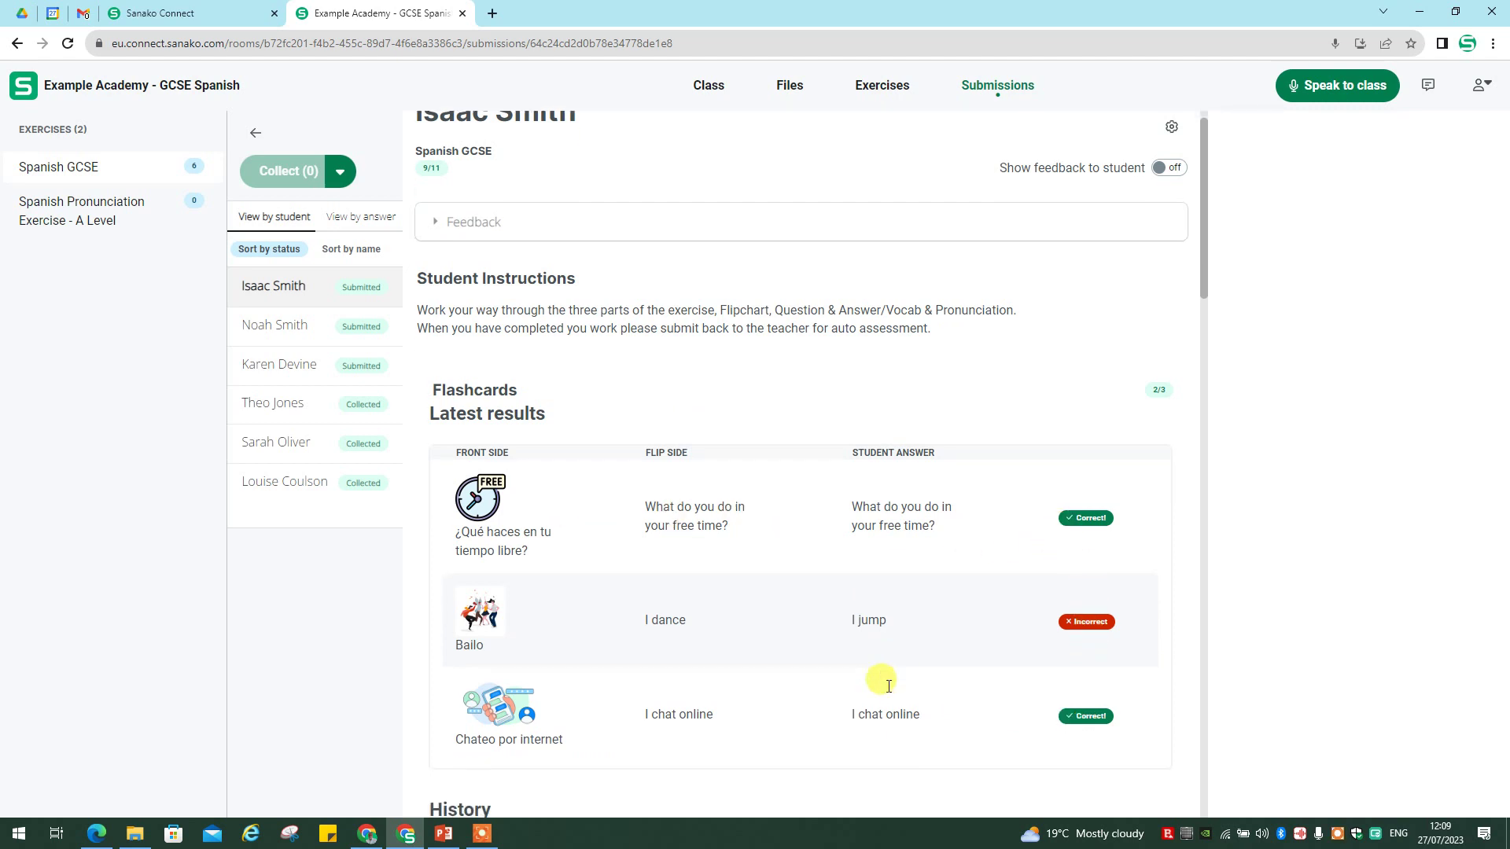
{"action": "scroll", "coordinate": [876, 673], "scroll_direction": "down", "scroll_amount": 3}
{"action": "scroll", "coordinate": [866, 664], "scroll_direction": "down", "scroll_amount": 4}
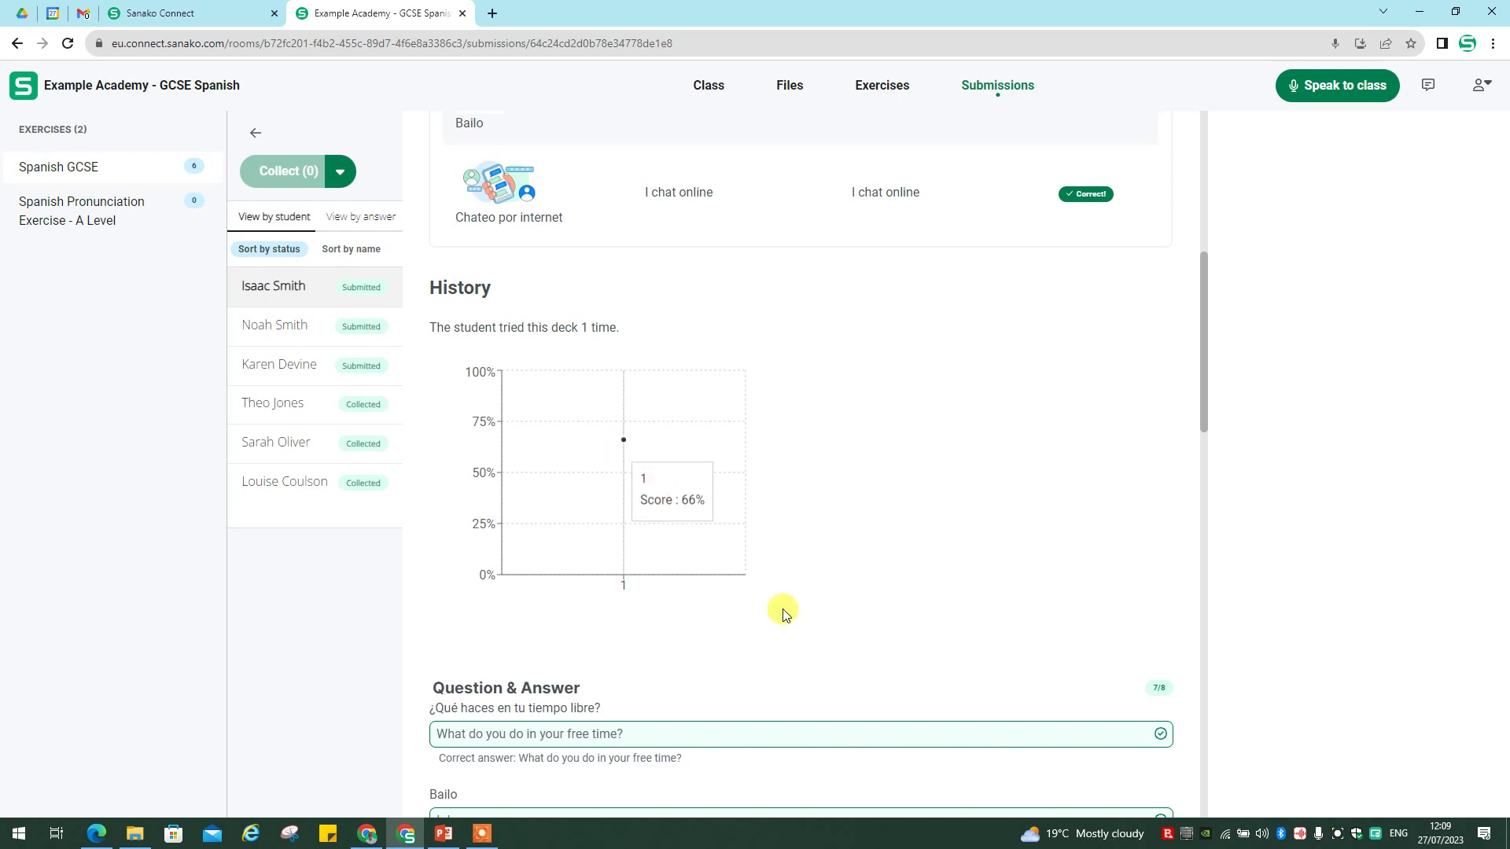
{"action": "scroll", "coordinate": [781, 610], "scroll_direction": "down", "scroll_amount": 1}
{"action": "scroll", "coordinate": [825, 606], "scroll_direction": "down", "scroll_amount": 2}
{"action": "scroll", "coordinate": [643, 492], "scroll_direction": "down", "scroll_amount": 2}
{"action": "scroll", "coordinate": [557, 512], "scroll_direction": "down", "scroll_amount": 2}
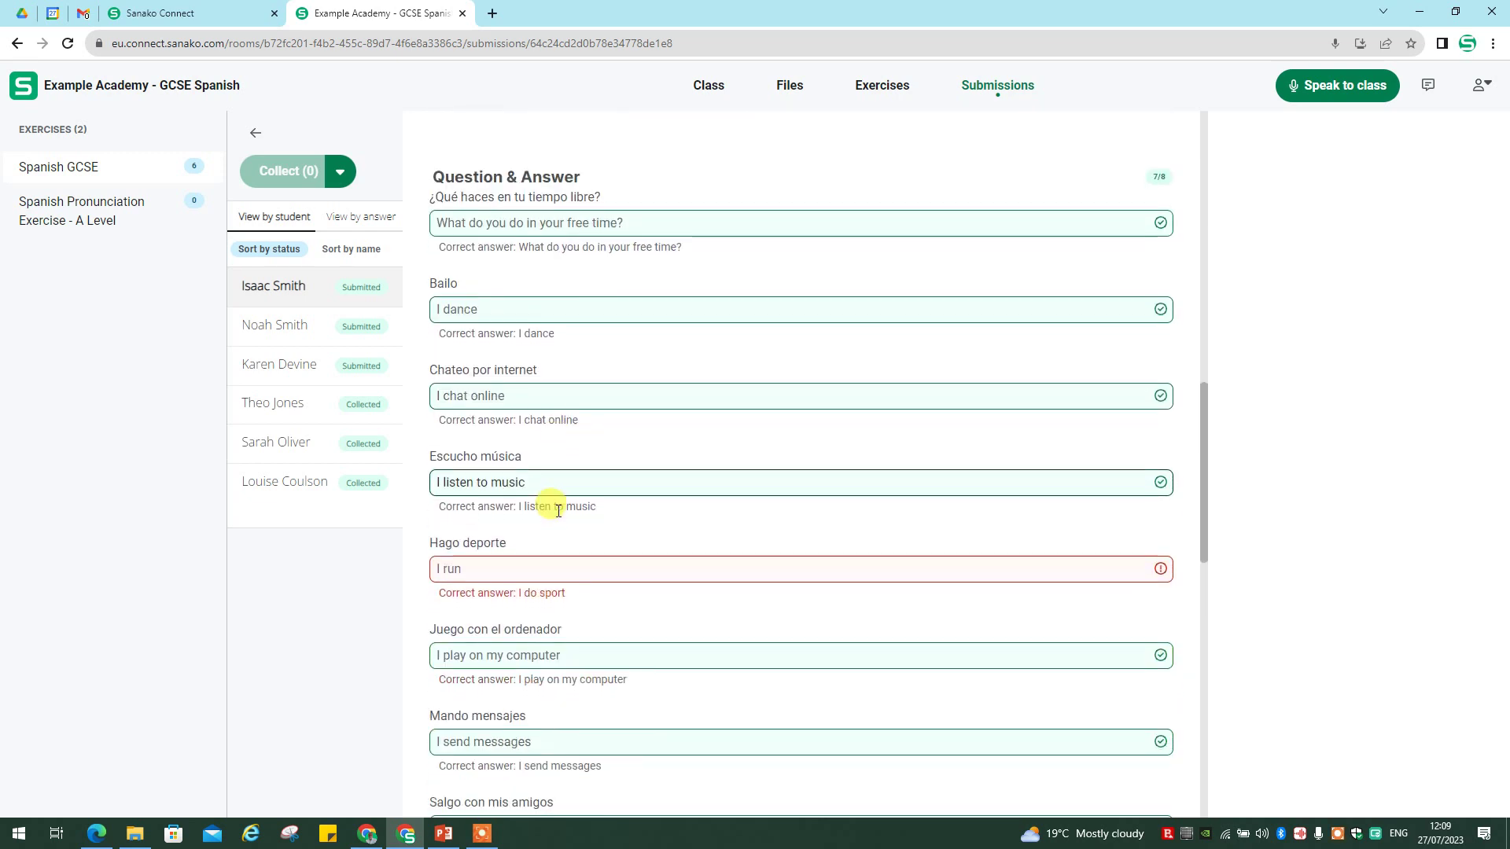
{"action": "scroll", "coordinate": [550, 506], "scroll_direction": "down", "scroll_amount": 2}
{"action": "scroll", "coordinate": [806, 566], "scroll_direction": "down", "scroll_amount": 4}
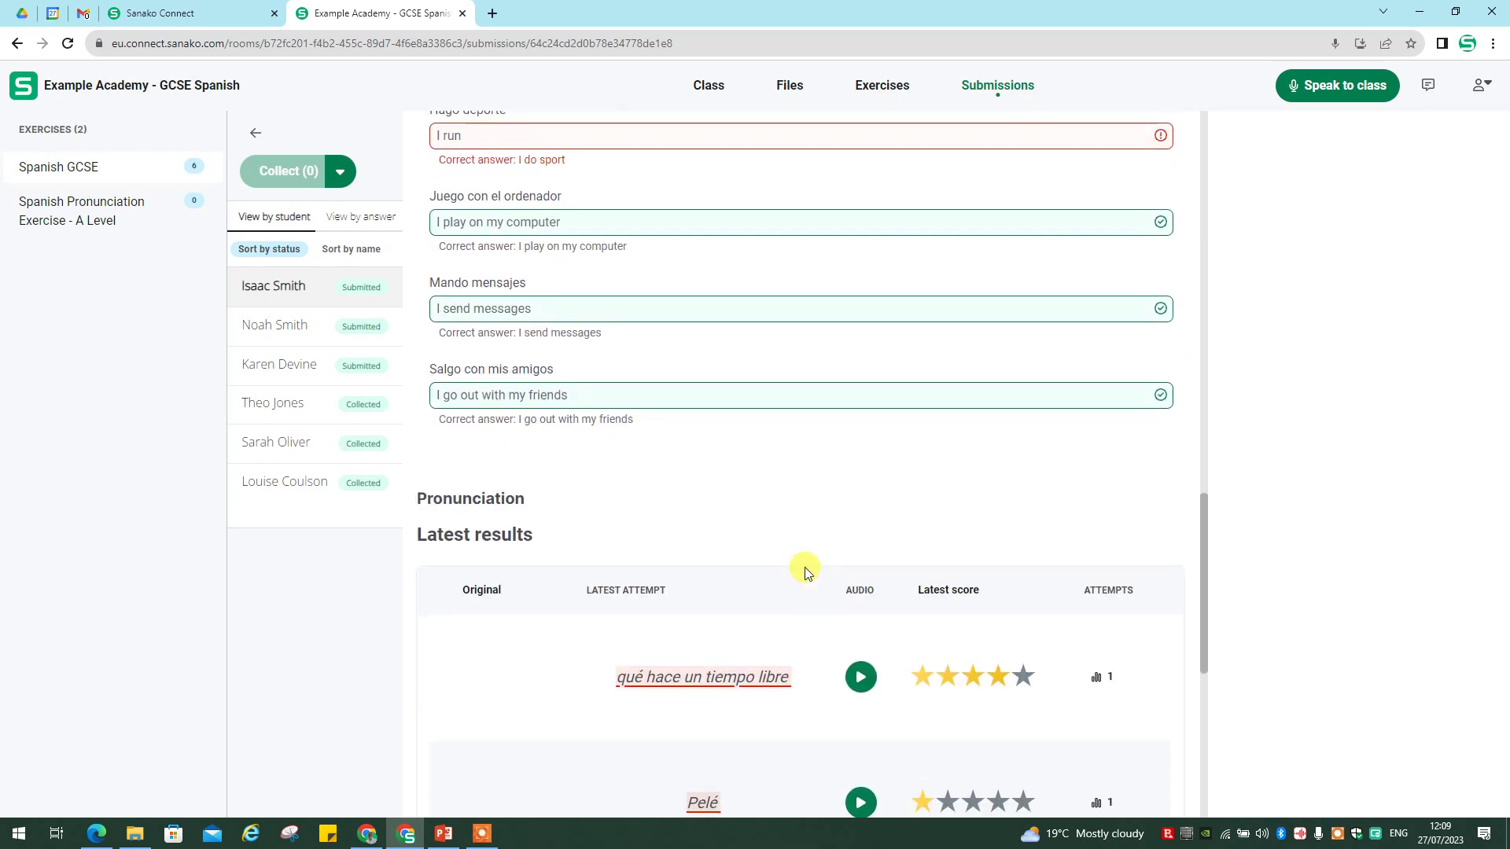
{"action": "scroll", "coordinate": [767, 565], "scroll_direction": "down", "scroll_amount": 3}
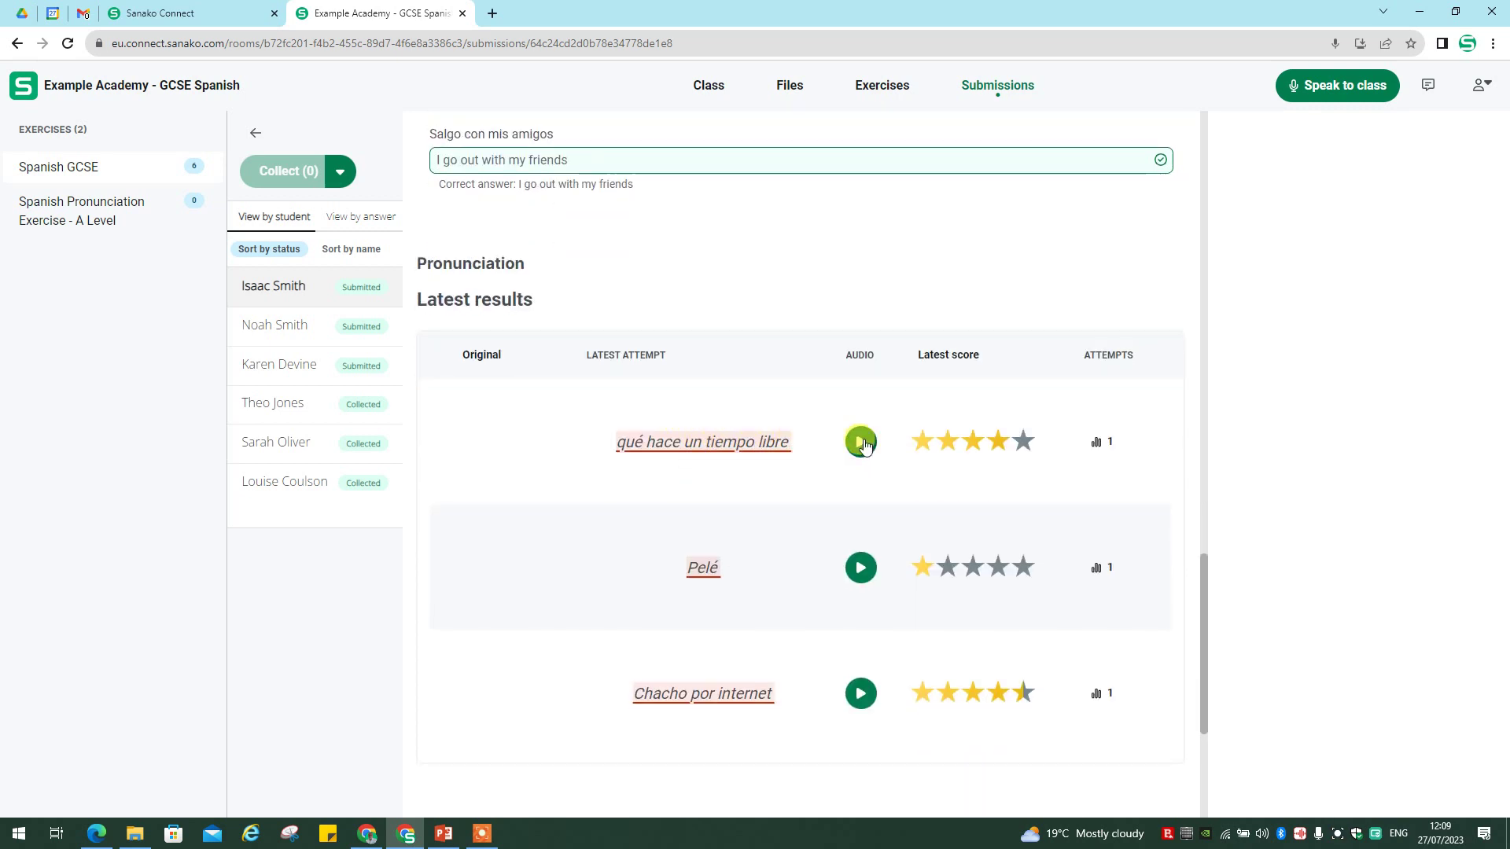
{"action": "left_click", "coordinate": [1097, 445]}
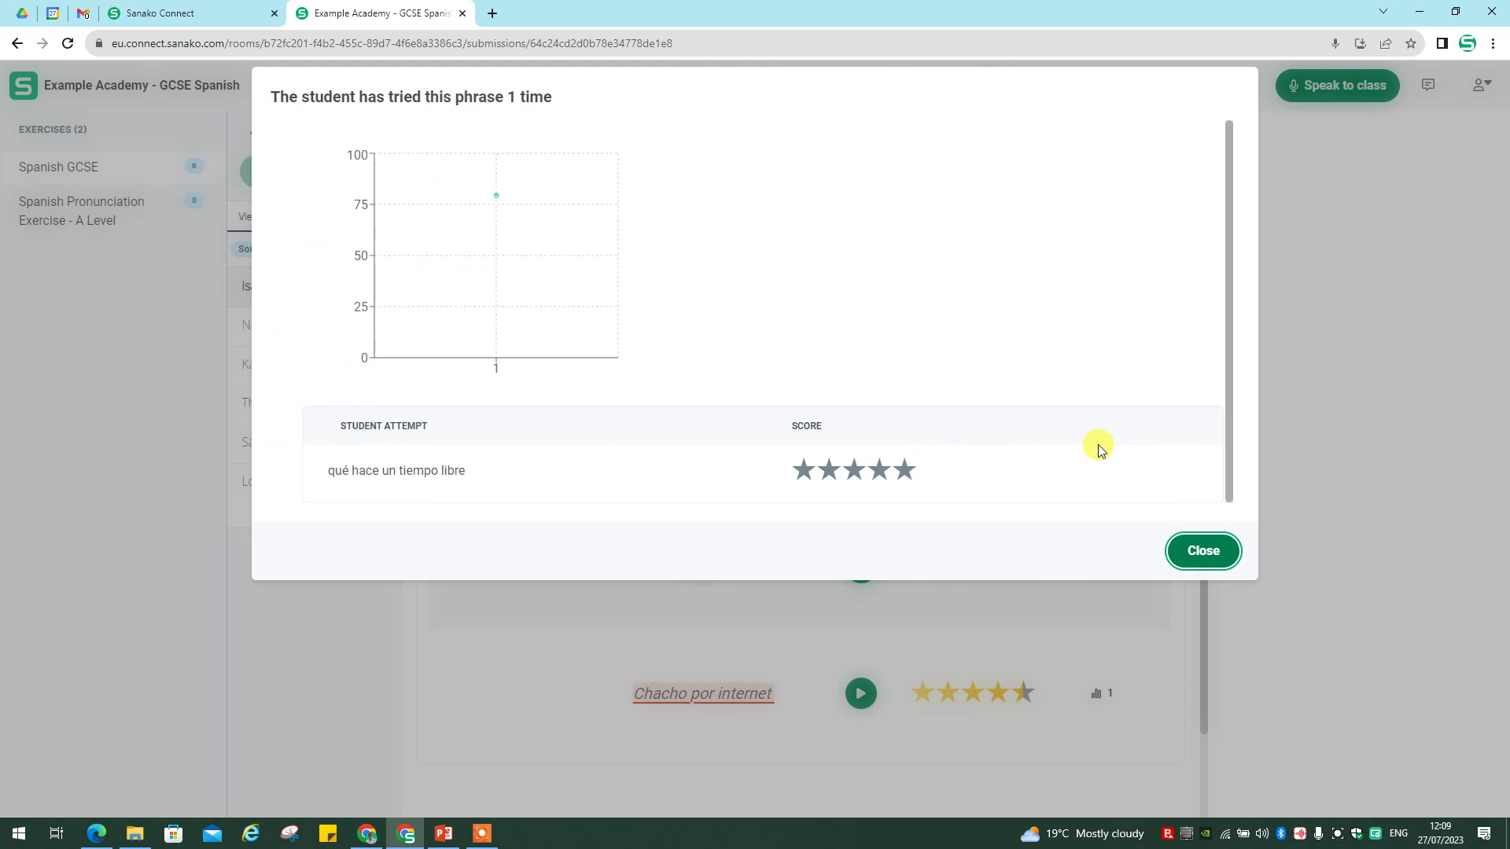
{"action": "mouse_move", "coordinate": [497, 196]}
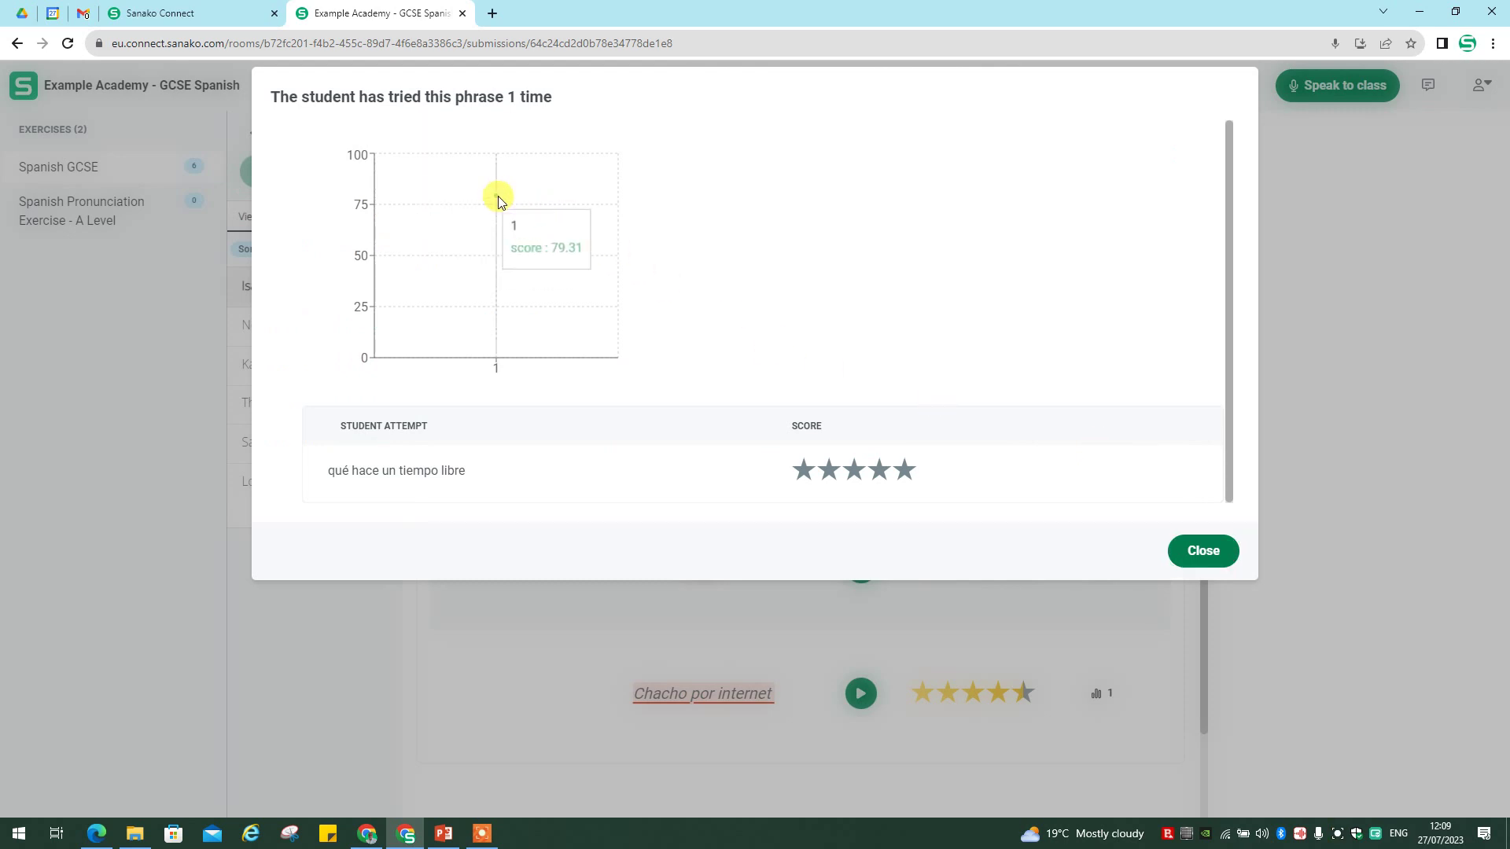
{"action": "left_click", "coordinate": [1199, 560]}
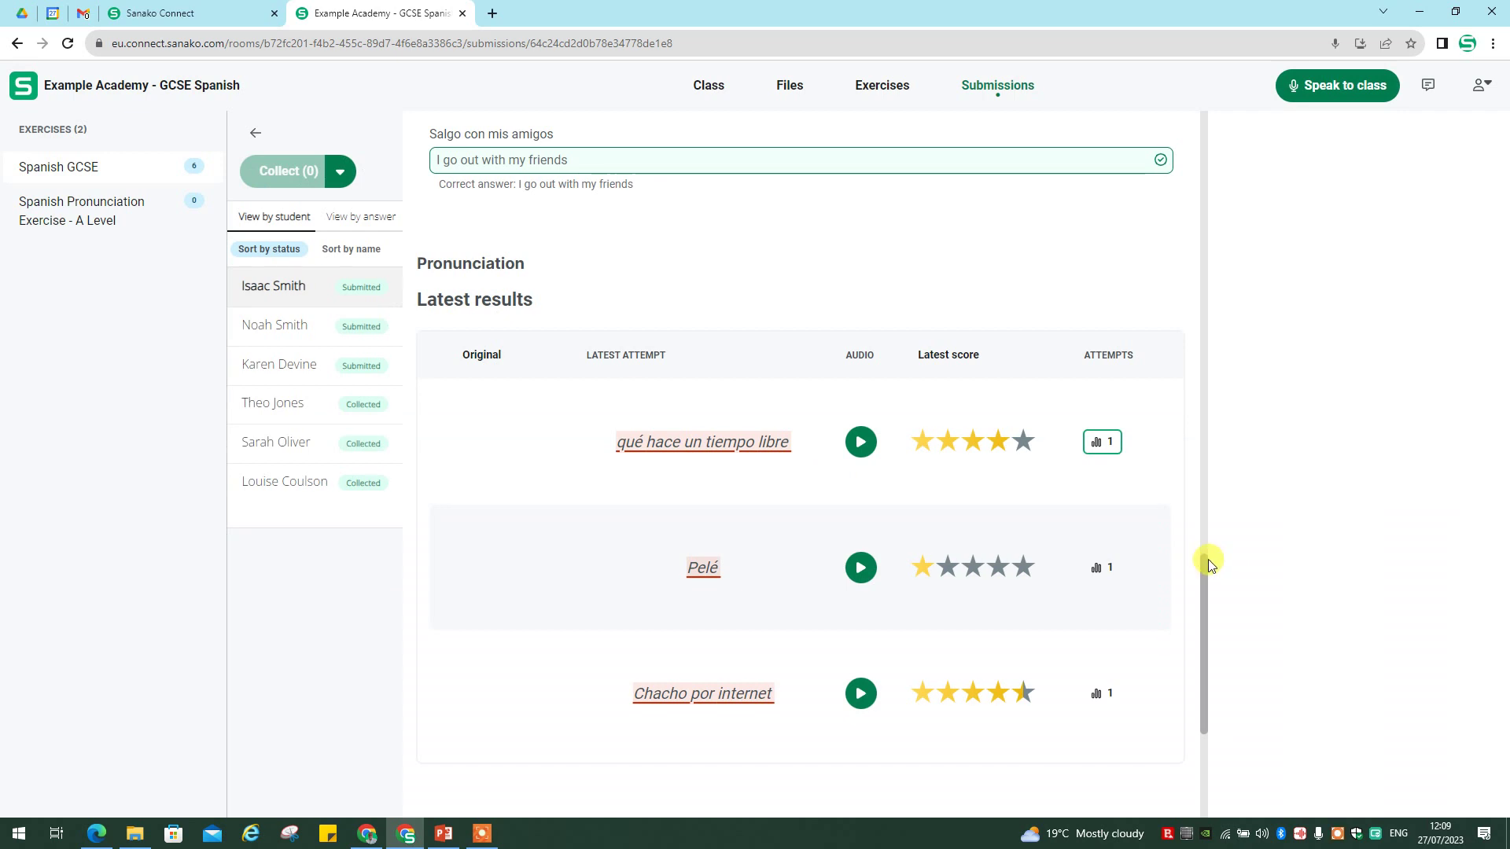